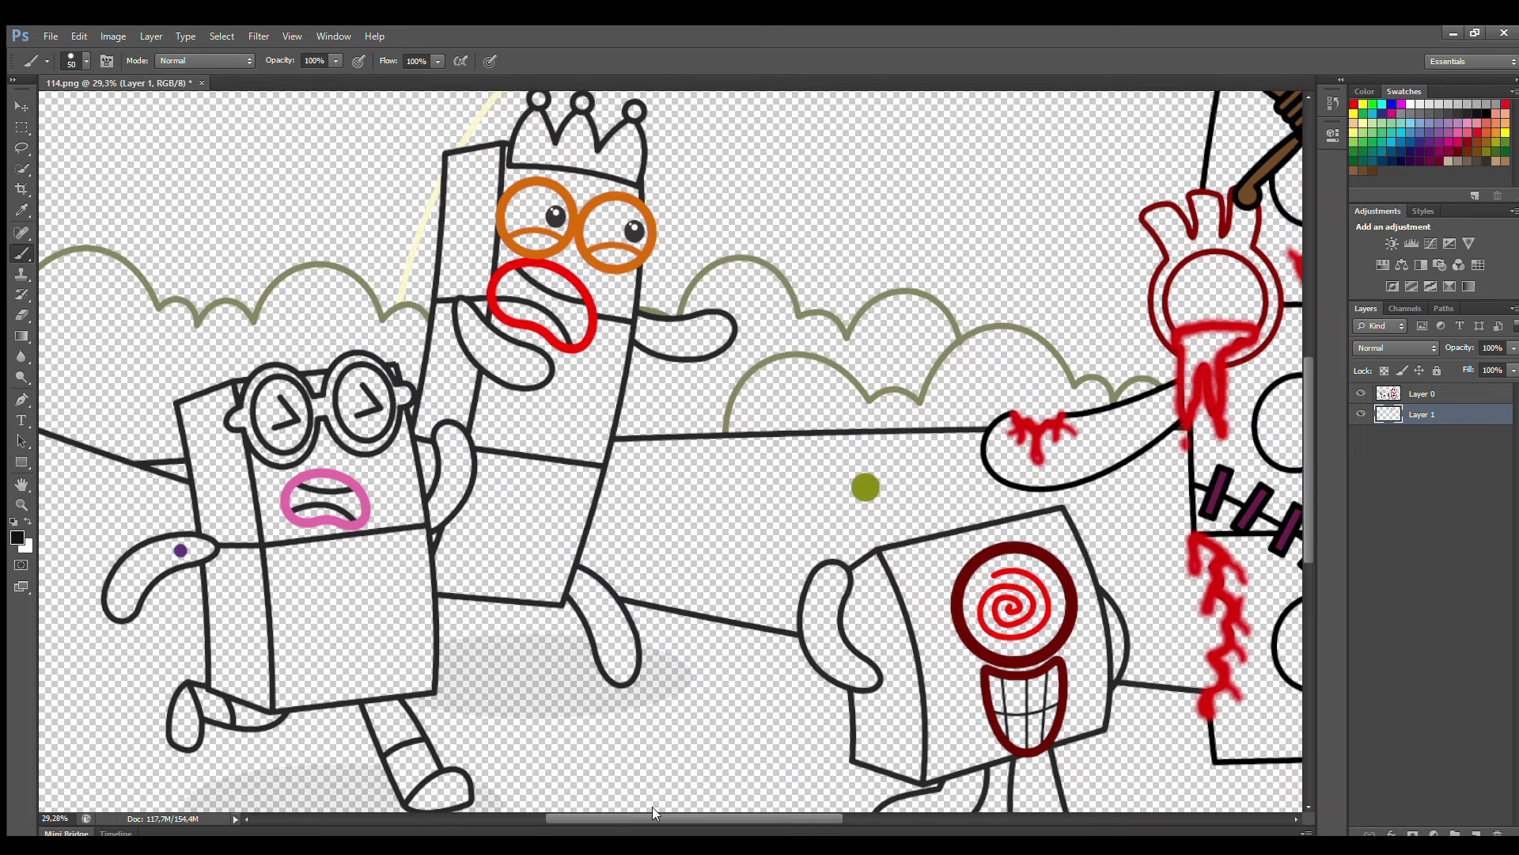
Sample the dark outline colour and fill the inside of the glasses-wearing character's mouth with it on Layer 1
{"action": "left_click_drag", "start_coordinate": [653, 806], "coordinate": [663, 809]}
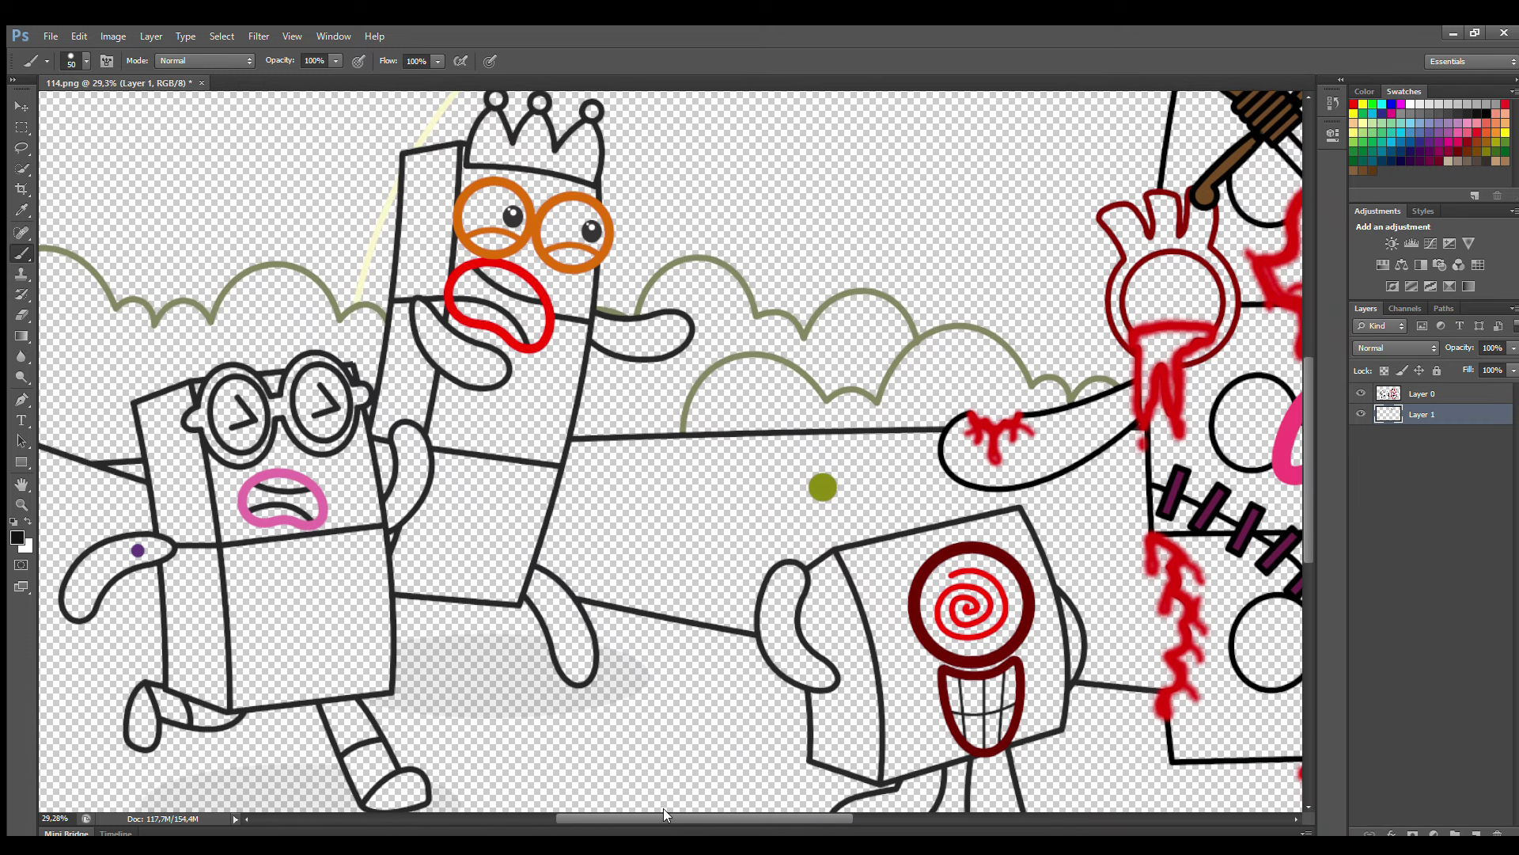
{"action": "left_click", "coordinate": [17, 210]}
{"action": "left_click", "coordinate": [278, 490]}
{"action": "left_click", "coordinate": [19, 255]}
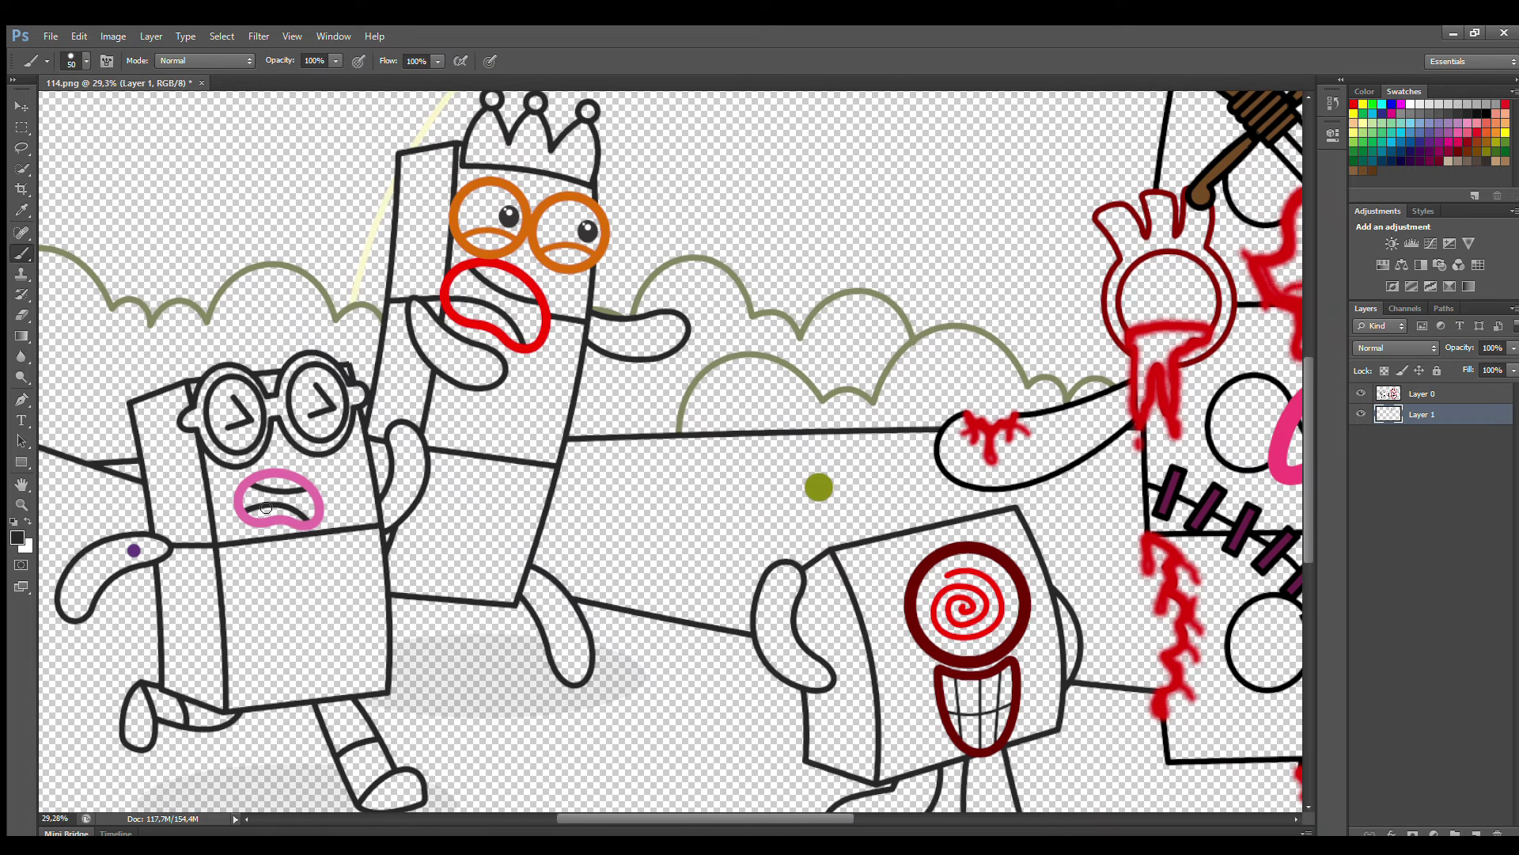
{"action": "left_click_drag", "start_coordinate": [258, 492], "coordinate": [313, 502]}
Sample the purple dot and paint both arms and both upper legs of the glasses-wearing character with it
{"action": "left_click", "coordinate": [22, 210]}
{"action": "left_click", "coordinate": [134, 550]}
{"action": "left_click", "coordinate": [22, 253]}
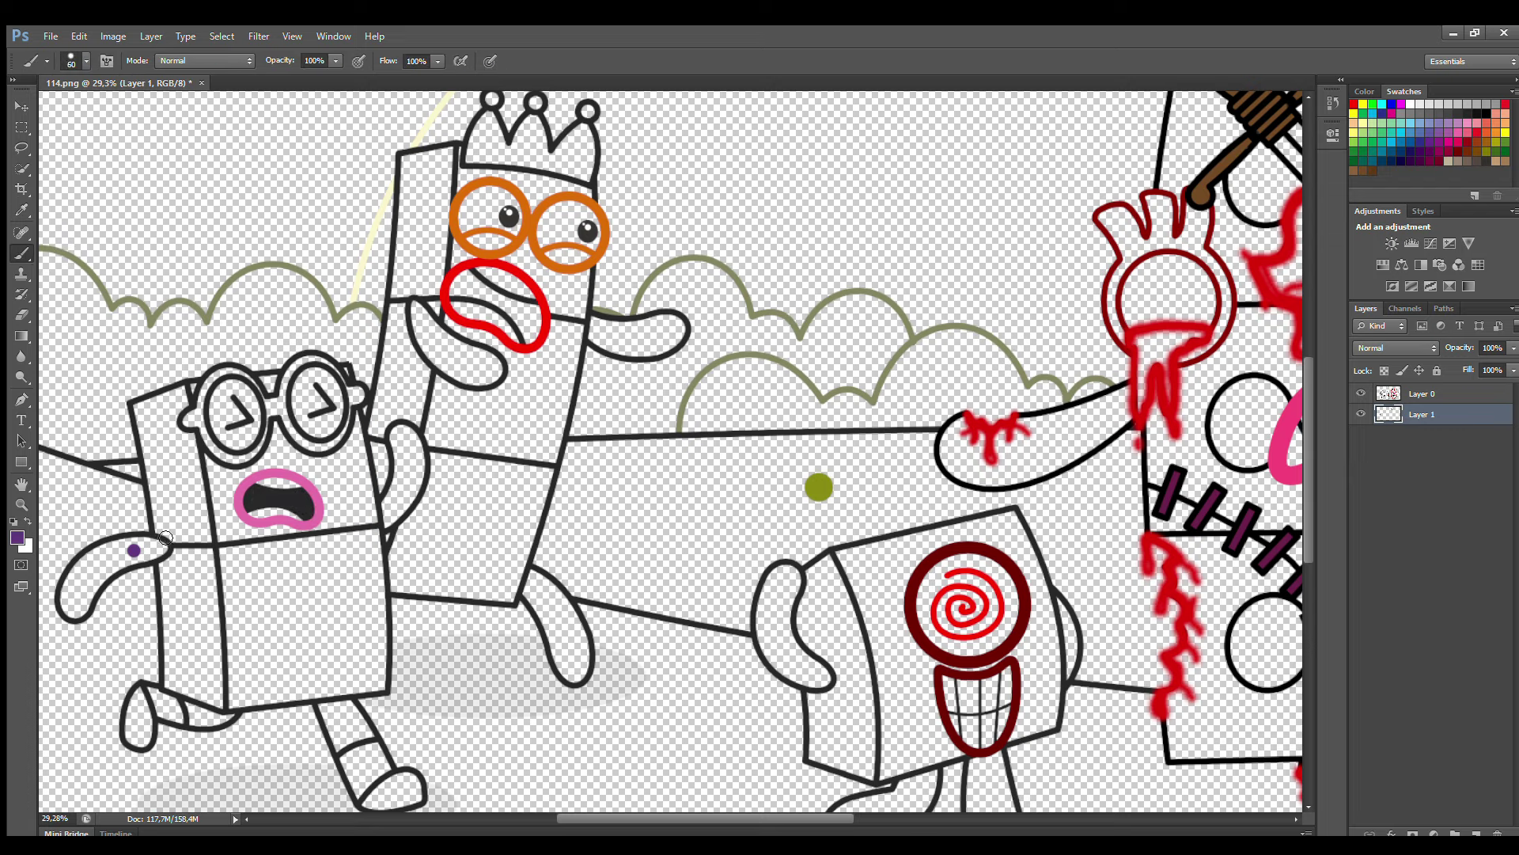
{"action": "mouse_move", "coordinate": [162, 550]}
{"action": "left_mouse_down"}
{"action": "mouse_move", "coordinate": [86, 565]}
{"action": "mouse_move", "coordinate": [70, 603]}
{"action": "mouse_move", "coordinate": [82, 612]}
{"action": "mouse_move", "coordinate": [111, 567]}
{"action": "mouse_move", "coordinate": [158, 552]}
{"action": "left_mouse_up"}
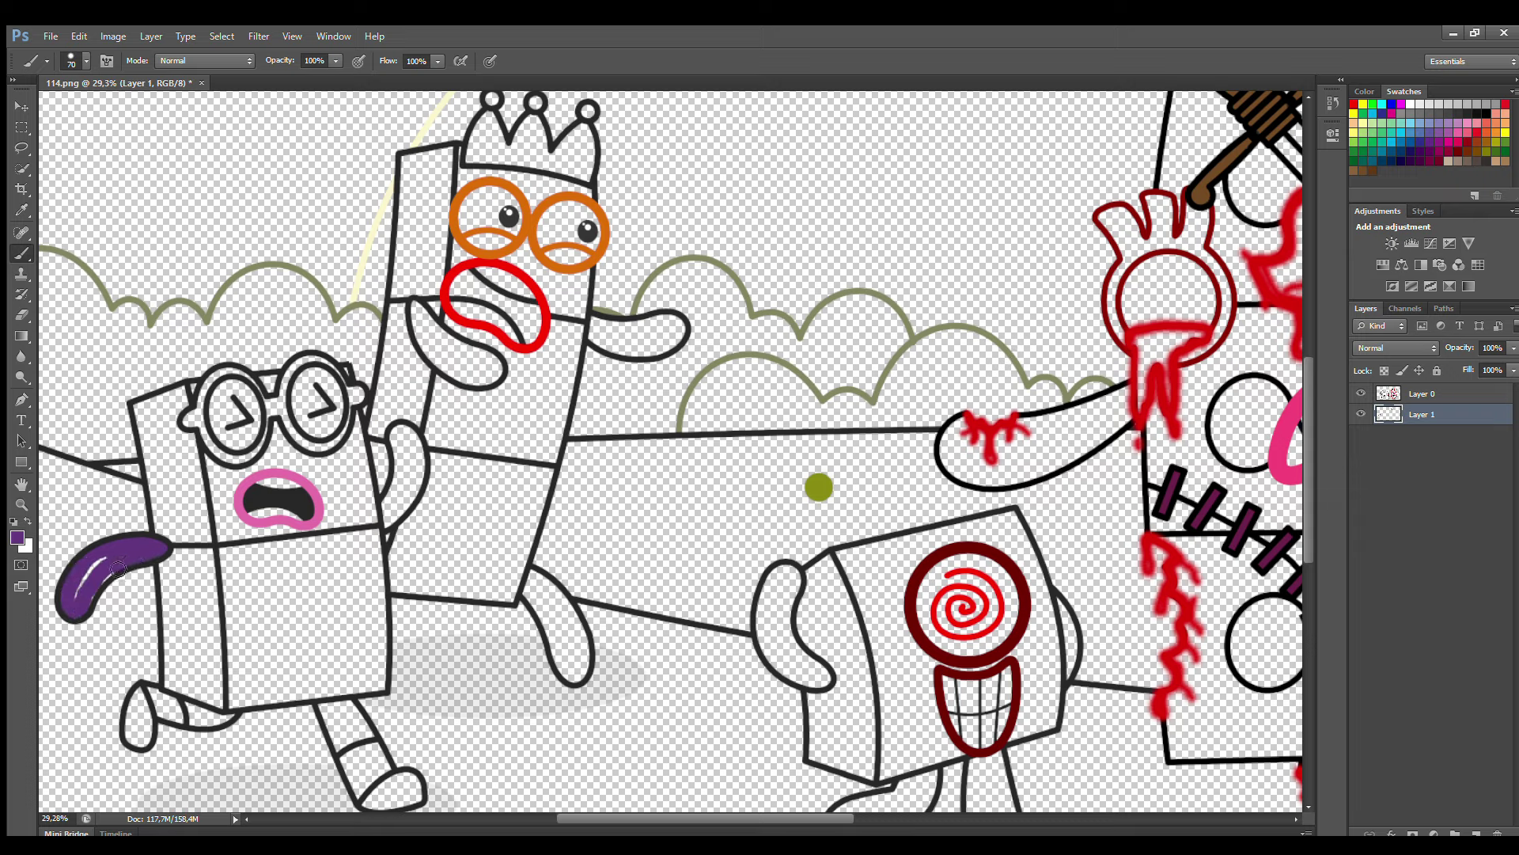
{"action": "mouse_move", "coordinate": [386, 510]}
{"action": "left_mouse_down"}
{"action": "mouse_move", "coordinate": [409, 437]}
{"action": "mouse_move", "coordinate": [413, 495]}
{"action": "mouse_move", "coordinate": [392, 522]}
{"action": "left_mouse_up"}
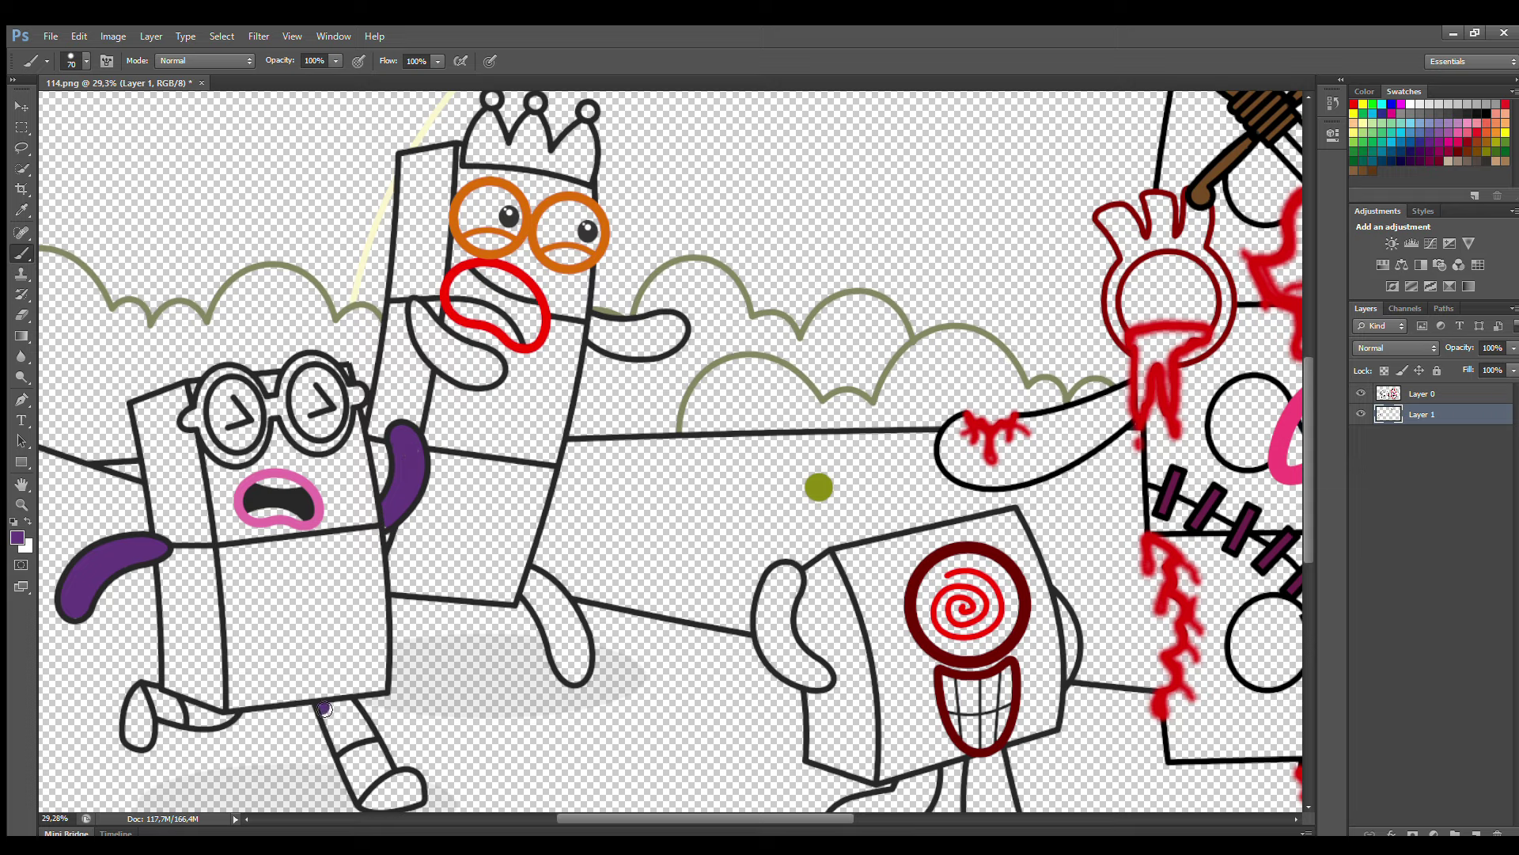
{"action": "mouse_move", "coordinate": [325, 708]}
{"action": "left_mouse_down"}
{"action": "mouse_move", "coordinate": [342, 748]}
{"action": "mouse_move", "coordinate": [366, 728]}
{"action": "mouse_move", "coordinate": [350, 705]}
{"action": "mouse_move", "coordinate": [342, 722]}
{"action": "left_mouse_up"}
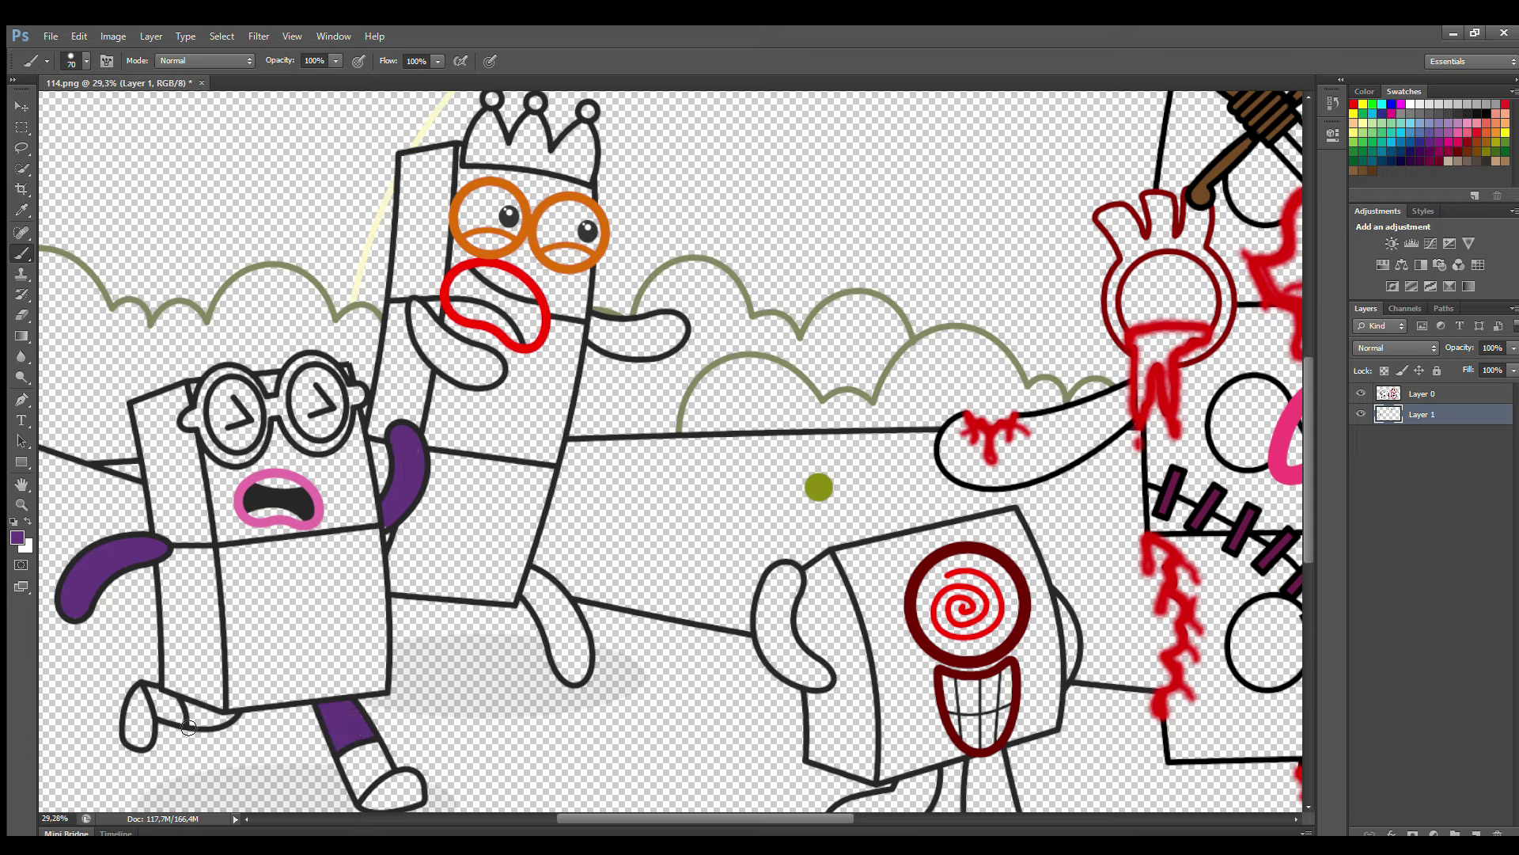
{"action": "left_click_drag", "start_coordinate": [193, 711], "coordinate": [202, 716]}
Paint both lenses of the character's glasses a darker purple
{"action": "key", "text": "i"}
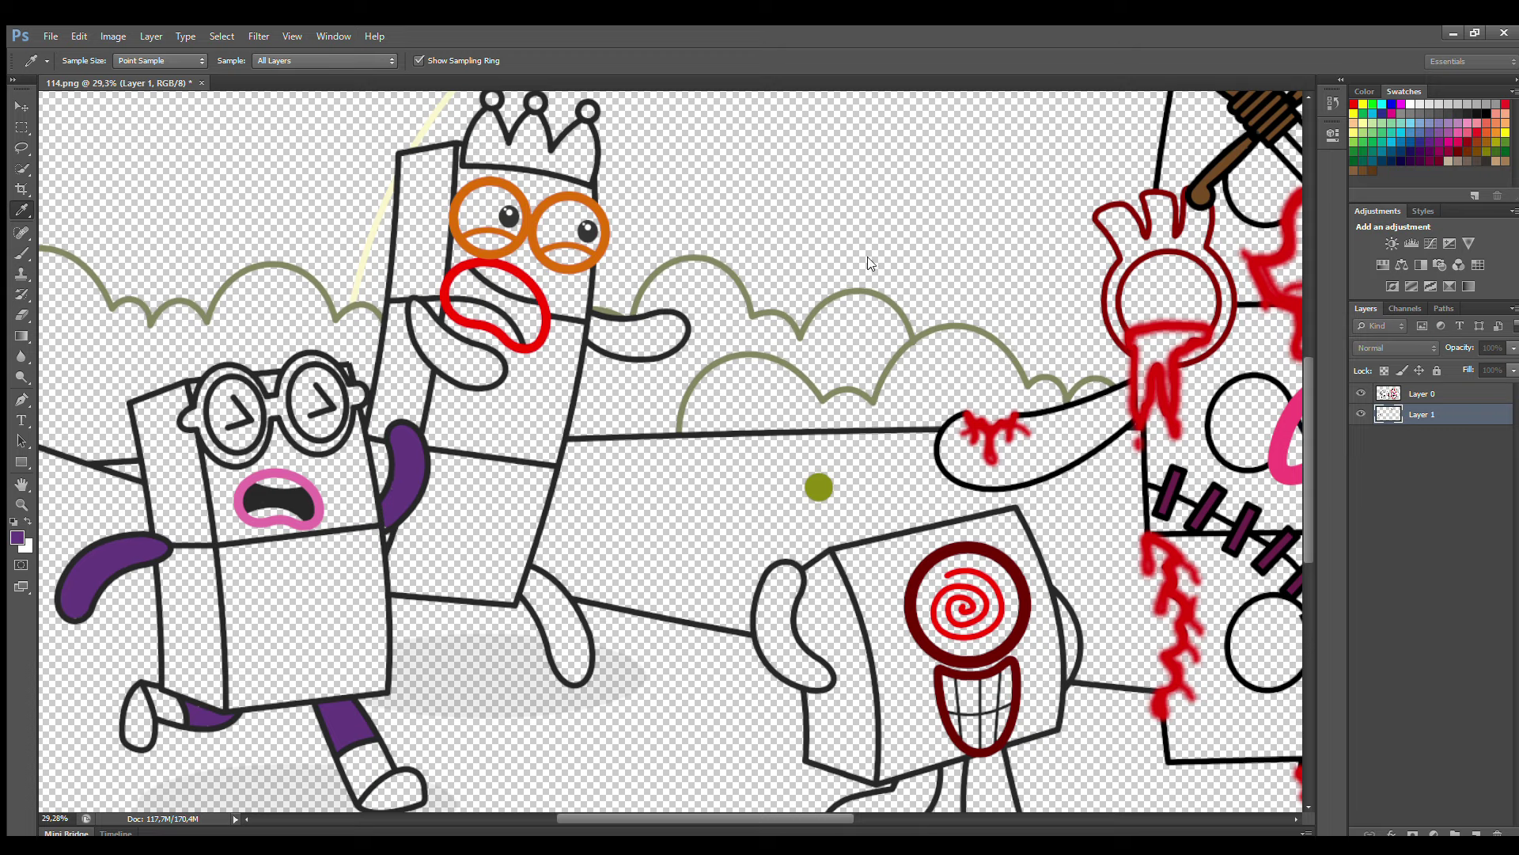
{"action": "key", "text": "b"}
{"action": "mouse_move", "coordinate": [306, 384]}
{"action": "left_mouse_down"}
{"action": "mouse_move", "coordinate": [316, 428]}
{"action": "mouse_move", "coordinate": [334, 382]}
{"action": "mouse_move", "coordinate": [321, 427]}
{"action": "left_mouse_up"}
{"action": "left_click", "coordinate": [219, 399]}
{"action": "mouse_move", "coordinate": [219, 406]}
{"action": "left_mouse_down"}
{"action": "mouse_move", "coordinate": [237, 443]}
{"action": "mouse_move", "coordinate": [238, 384]}
{"action": "mouse_move", "coordinate": [235, 421]}
{"action": "left_mouse_up"}
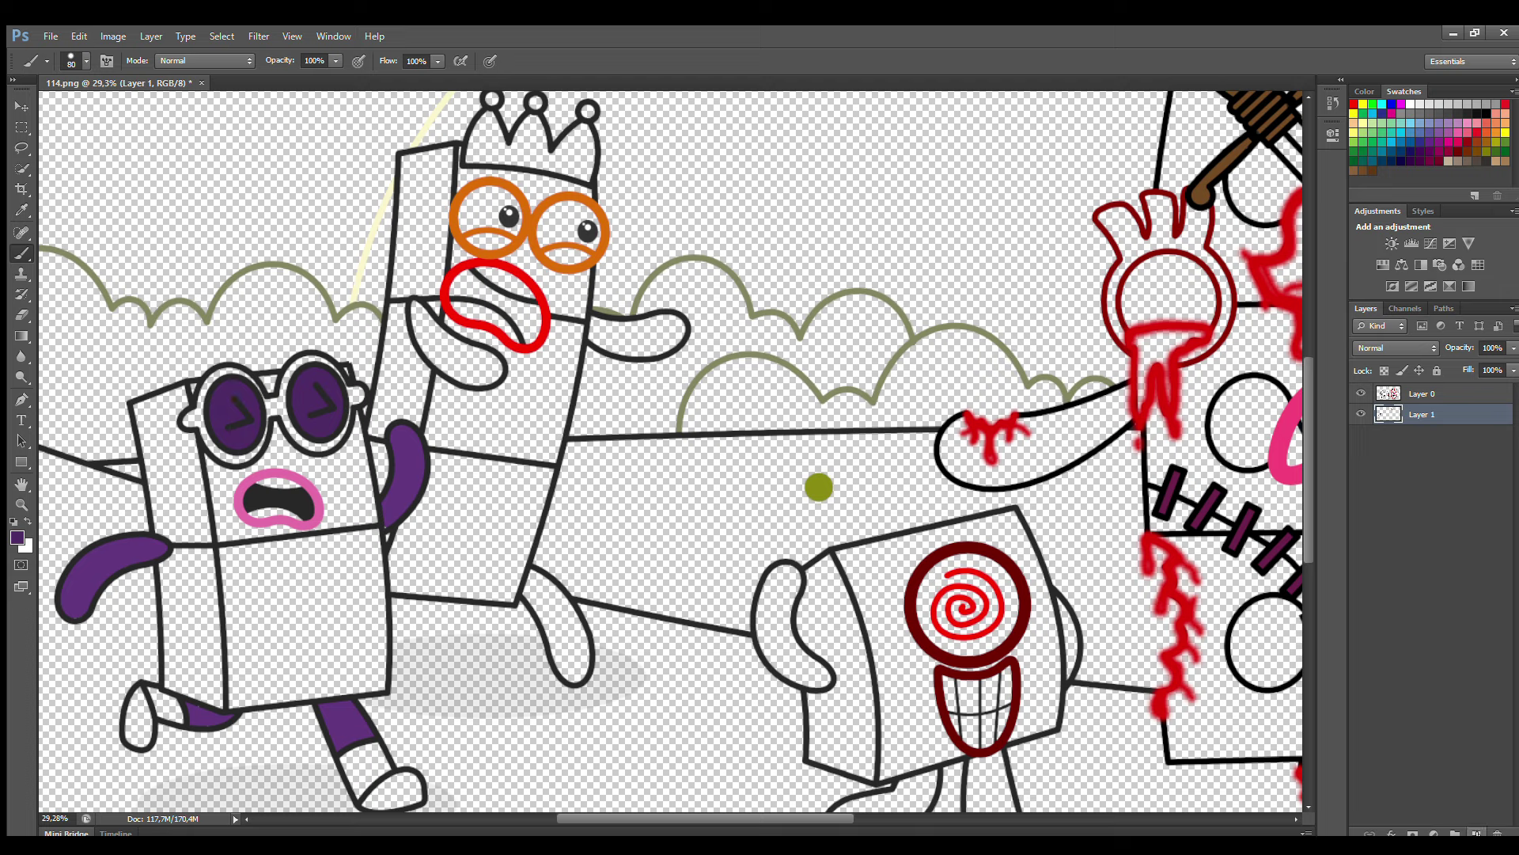
Add a new layer below Layer 1 and paint the glasses frames on it with the purple sampled from the arm
{"action": "left_click", "coordinate": [1476, 832]}
{"action": "left_click_drag", "start_coordinate": [1422, 414], "coordinate": [1417, 443]}
{"action": "left_click", "coordinate": [22, 209]}
{"action": "left_click", "coordinate": [126, 547]}
{"action": "left_click", "coordinate": [22, 253]}
{"action": "mouse_move", "coordinate": [188, 421]}
{"action": "left_mouse_down"}
{"action": "mouse_move", "coordinate": [224, 378]}
{"action": "mouse_move", "coordinate": [272, 406]}
{"action": "mouse_move", "coordinate": [314, 366]}
{"action": "mouse_move", "coordinate": [359, 400]}
{"action": "mouse_move", "coordinate": [334, 444]}
{"action": "mouse_move", "coordinate": [288, 418]}
{"action": "mouse_move", "coordinate": [248, 456]}
{"action": "mouse_move", "coordinate": [214, 431]}
{"action": "left_mouse_up"}
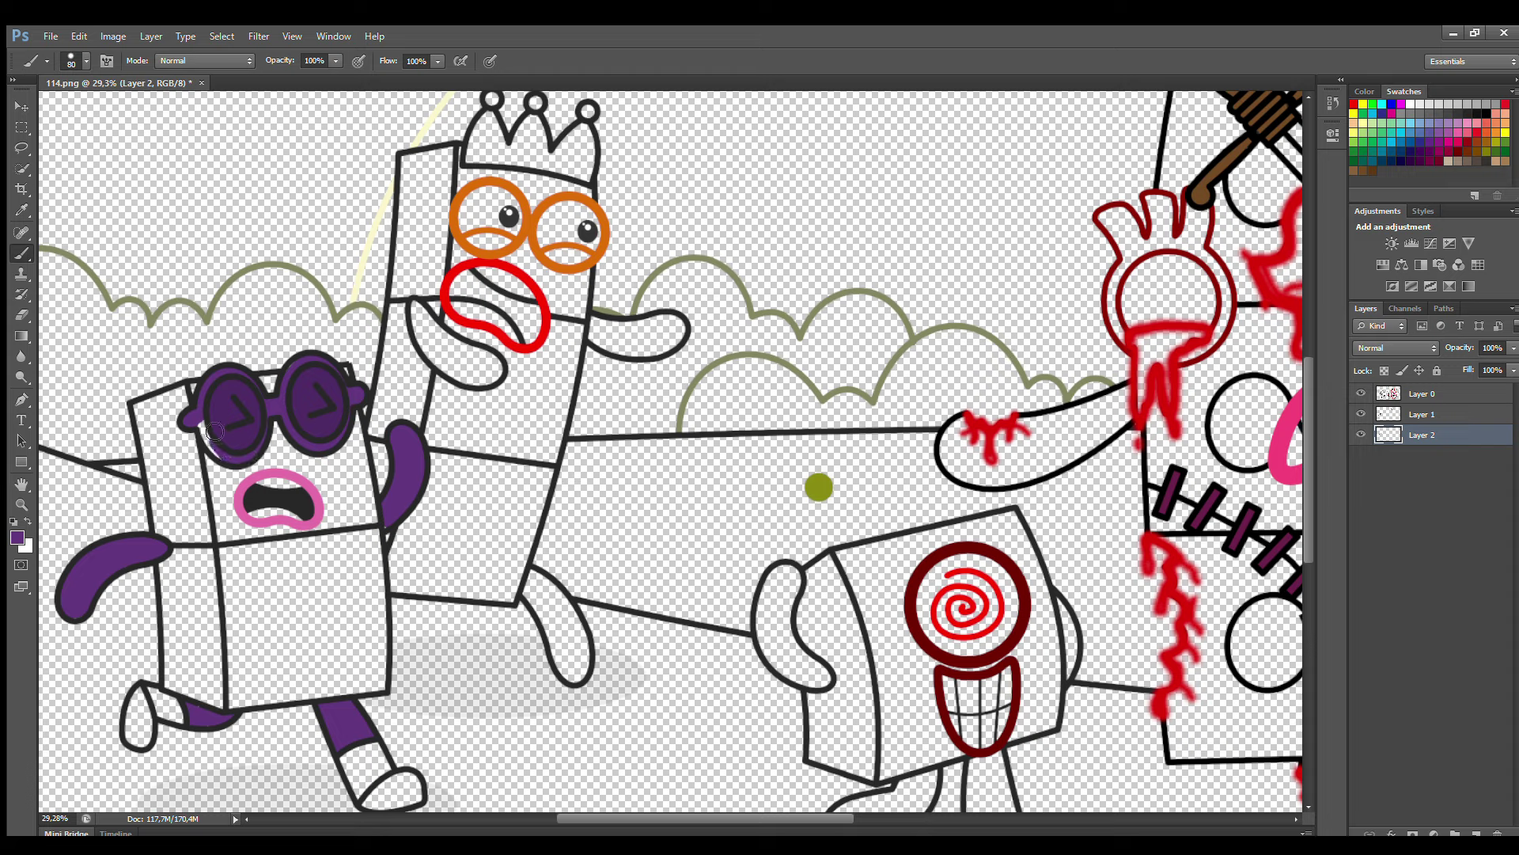
Paint the glasses-wearing character's socks and the gaps in its mouth white on Layer 2
{"action": "left_click", "coordinate": [1411, 103]}
{"action": "key", "text": "bracketleft"}
{"action": "left_click_drag", "start_coordinate": [160, 697], "coordinate": [168, 702]}
{"action": "mouse_move", "coordinate": [347, 761]}
{"action": "left_mouse_down"}
{"action": "mouse_move", "coordinate": [360, 789]}
{"action": "mouse_move", "coordinate": [385, 769]}
{"action": "mouse_move", "coordinate": [356, 756]}
{"action": "left_mouse_up"}
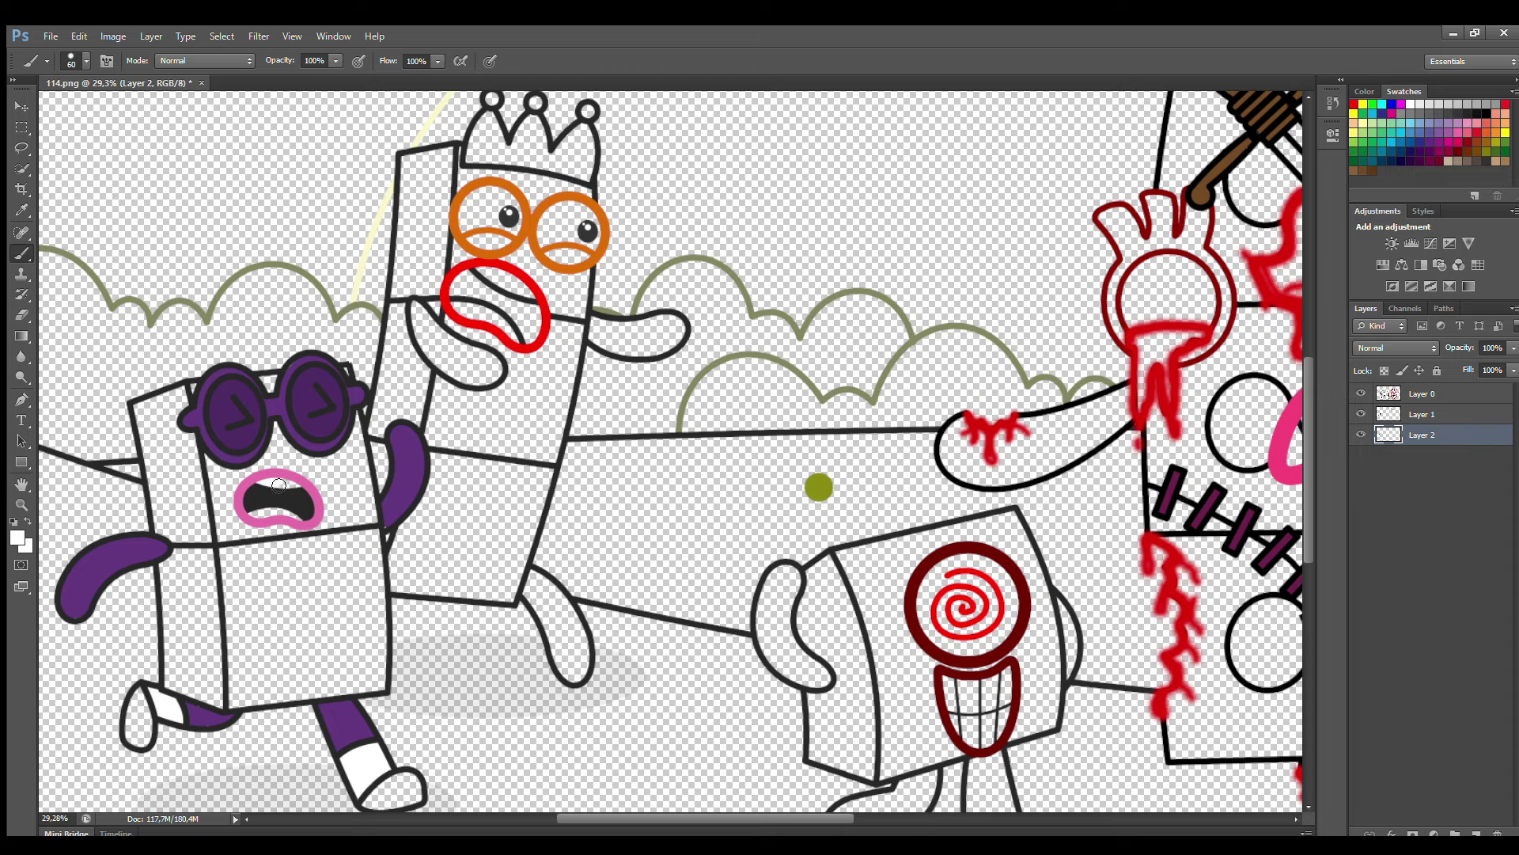
Add a new layer below Layer 2 and fill the front faces of the glasses-wearing character's body with orange
{"action": "left_click", "coordinate": [1476, 834]}
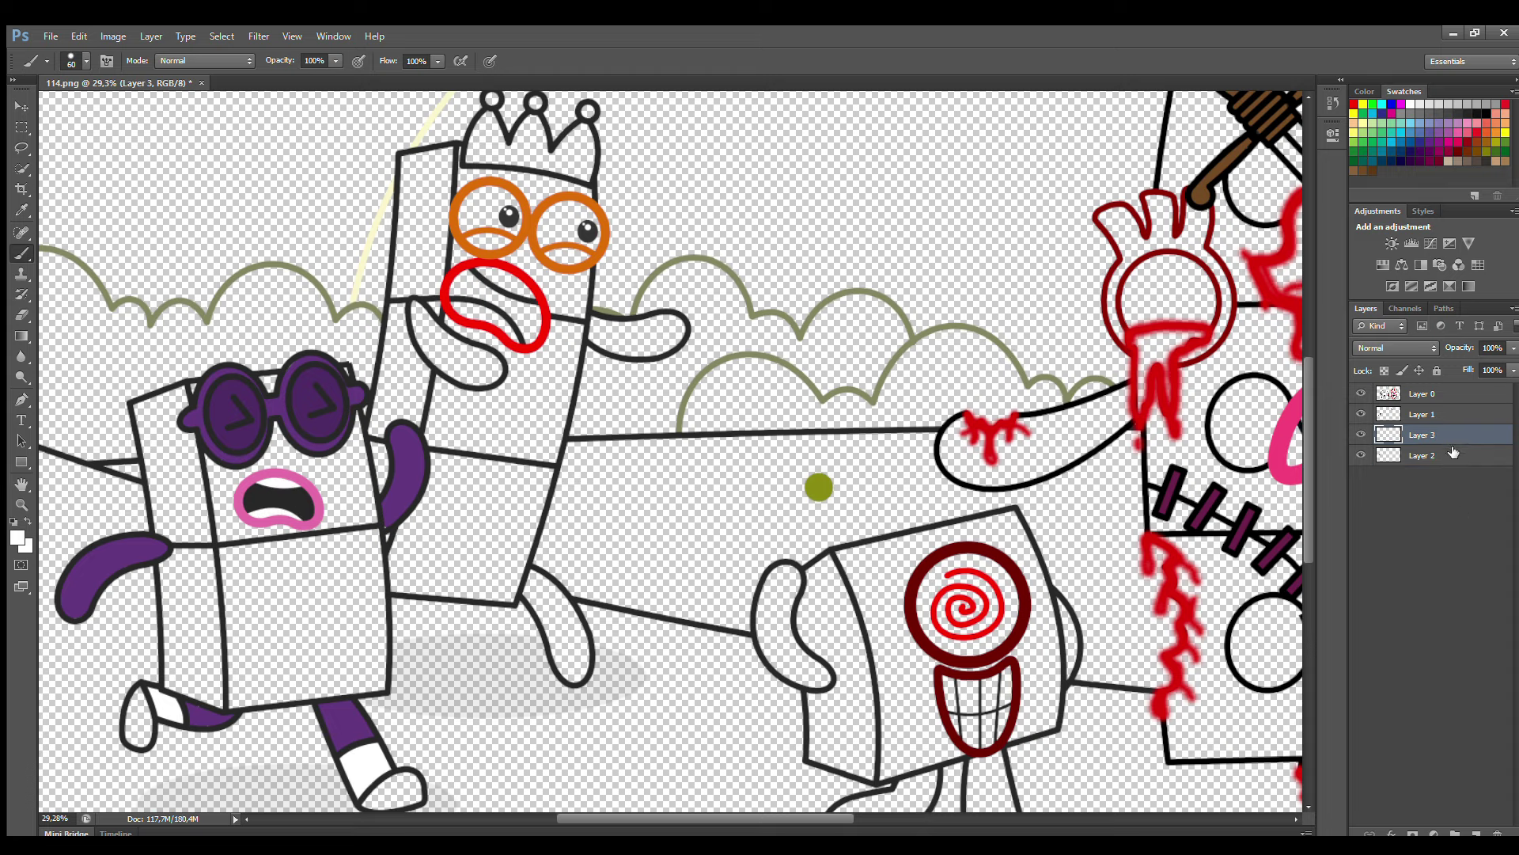
{"action": "left_click", "coordinate": [1506, 133]}
{"action": "key", "text": "bracketright"}
{"action": "key", "text": "bracketright"}
{"action": "key", "text": "bracketright"}
{"action": "mouse_move", "coordinate": [203, 393]}
{"action": "left_mouse_down"}
{"action": "mouse_move", "coordinate": [243, 705]}
{"action": "mouse_move", "coordinate": [385, 691]}
{"action": "mouse_move", "coordinate": [351, 397]}
{"action": "left_mouse_up"}
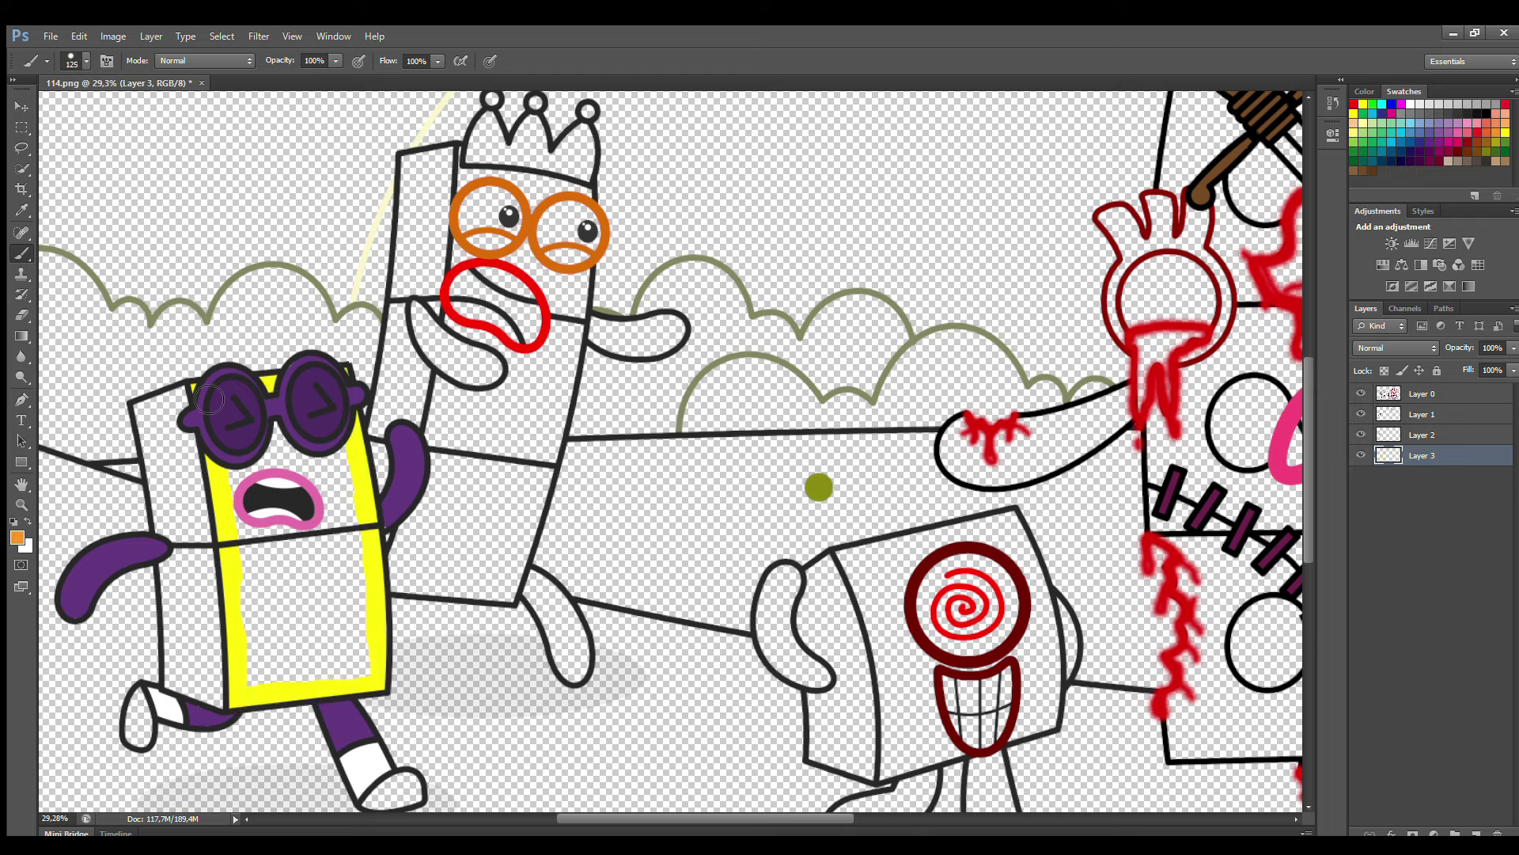
{"action": "mouse_move", "coordinate": [210, 400]}
{"action": "left_mouse_down"}
{"action": "mouse_move", "coordinate": [253, 707]}
{"action": "mouse_move", "coordinate": [380, 691]}
{"action": "mouse_move", "coordinate": [348, 392]}
{"action": "mouse_move", "coordinate": [353, 421]}
{"action": "mouse_move", "coordinate": [275, 400]}
{"action": "mouse_move", "coordinate": [293, 454]}
{"action": "mouse_move", "coordinate": [289, 631]}
{"action": "mouse_move", "coordinate": [353, 676]}
{"action": "mouse_move", "coordinate": [341, 465]}
{"action": "mouse_move", "coordinate": [333, 642]}
{"action": "mouse_move", "coordinate": [369, 675]}
{"action": "left_mouse_up"}
{"action": "key", "text": "bracketright"}
{"action": "key", "text": "bracketright"}
{"action": "key", "text": "bracketright"}
Paint the side faces of the orange character's body a darker orange
{"action": "key", "text": "i"}
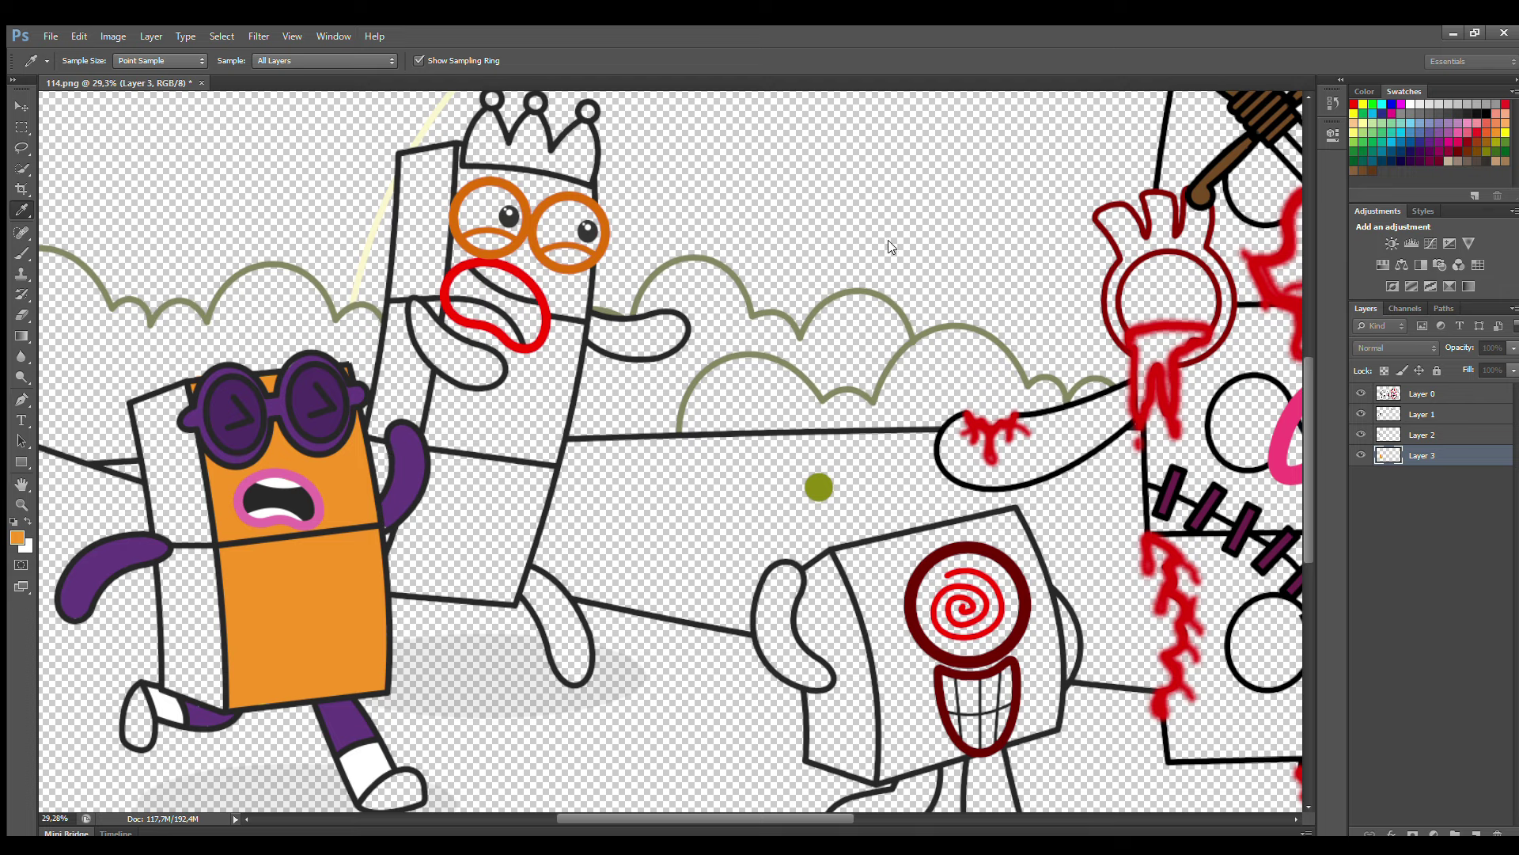
{"action": "key", "text": "b"}
{"action": "mouse_move", "coordinate": [186, 396]}
{"action": "left_mouse_down"}
{"action": "mouse_move", "coordinate": [158, 427]}
{"action": "mouse_move", "coordinate": [163, 475]}
{"action": "mouse_move", "coordinate": [183, 648]}
{"action": "mouse_move", "coordinate": [230, 712]}
{"action": "mouse_move", "coordinate": [190, 427]}
{"action": "mouse_move", "coordinate": [212, 690]}
{"action": "left_mouse_up"}
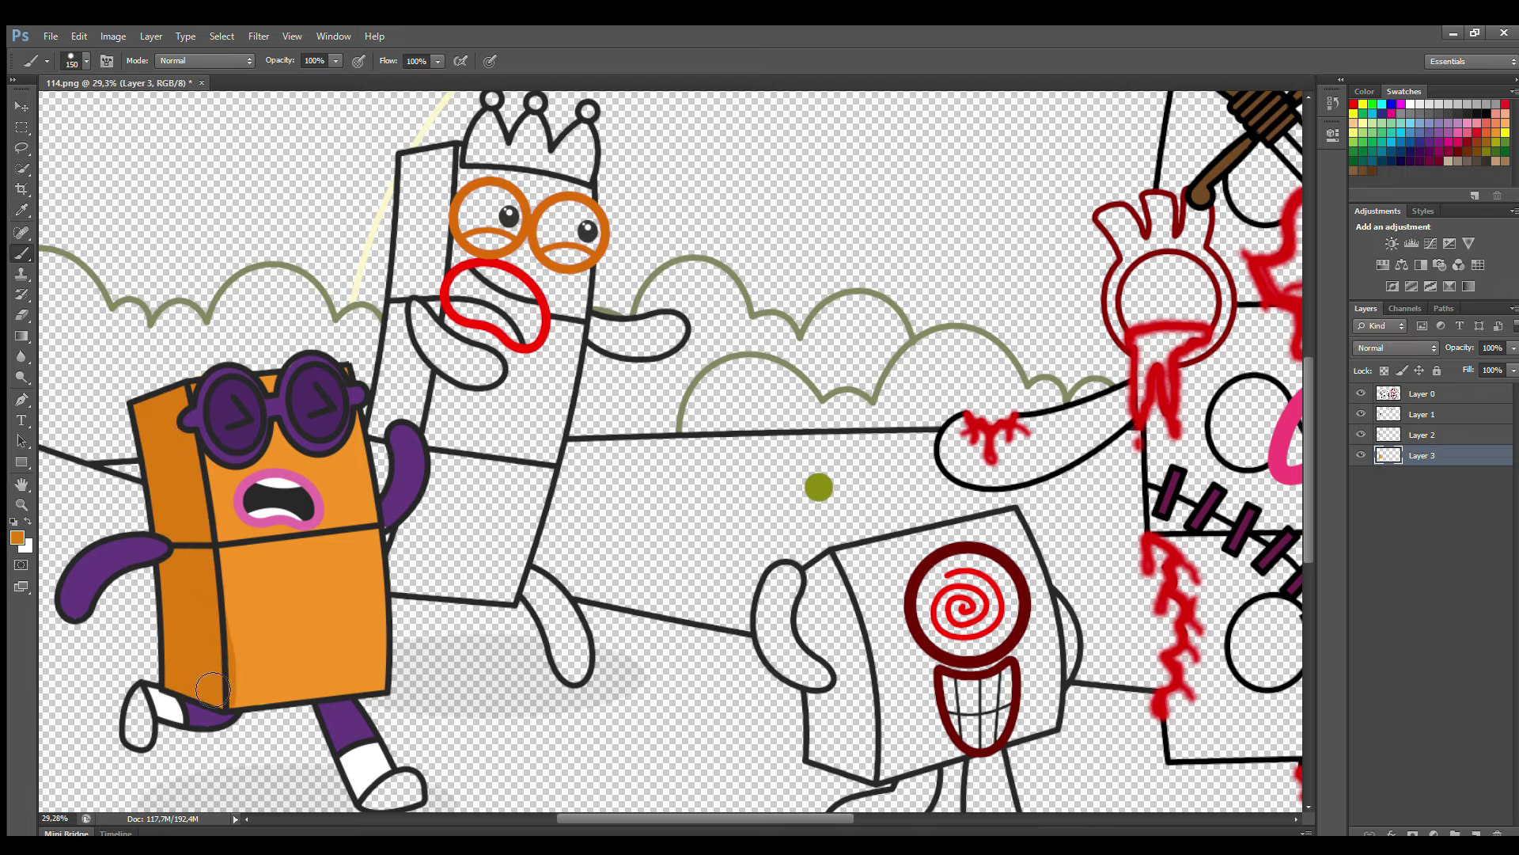
Sample the lighter orange from the body's front and paint both shoes with a smaller brush
{"action": "left_click", "coordinate": [250, 613], "text": "alt"}
{"action": "key", "text": "bracketleft"}
{"action": "key", "text": "bracketleft"}
{"action": "key", "text": "bracketleft"}
{"action": "key", "text": "bracketleft"}
{"action": "mouse_move", "coordinate": [144, 697]}
{"action": "left_mouse_down"}
{"action": "mouse_move", "coordinate": [138, 736]}
{"action": "mouse_move", "coordinate": [146, 717]}
{"action": "left_mouse_up"}
{"action": "mouse_move", "coordinate": [378, 795]}
{"action": "left_mouse_down"}
{"action": "mouse_move", "coordinate": [415, 796]}
{"action": "mouse_move", "coordinate": [380, 806]}
{"action": "left_mouse_up"}
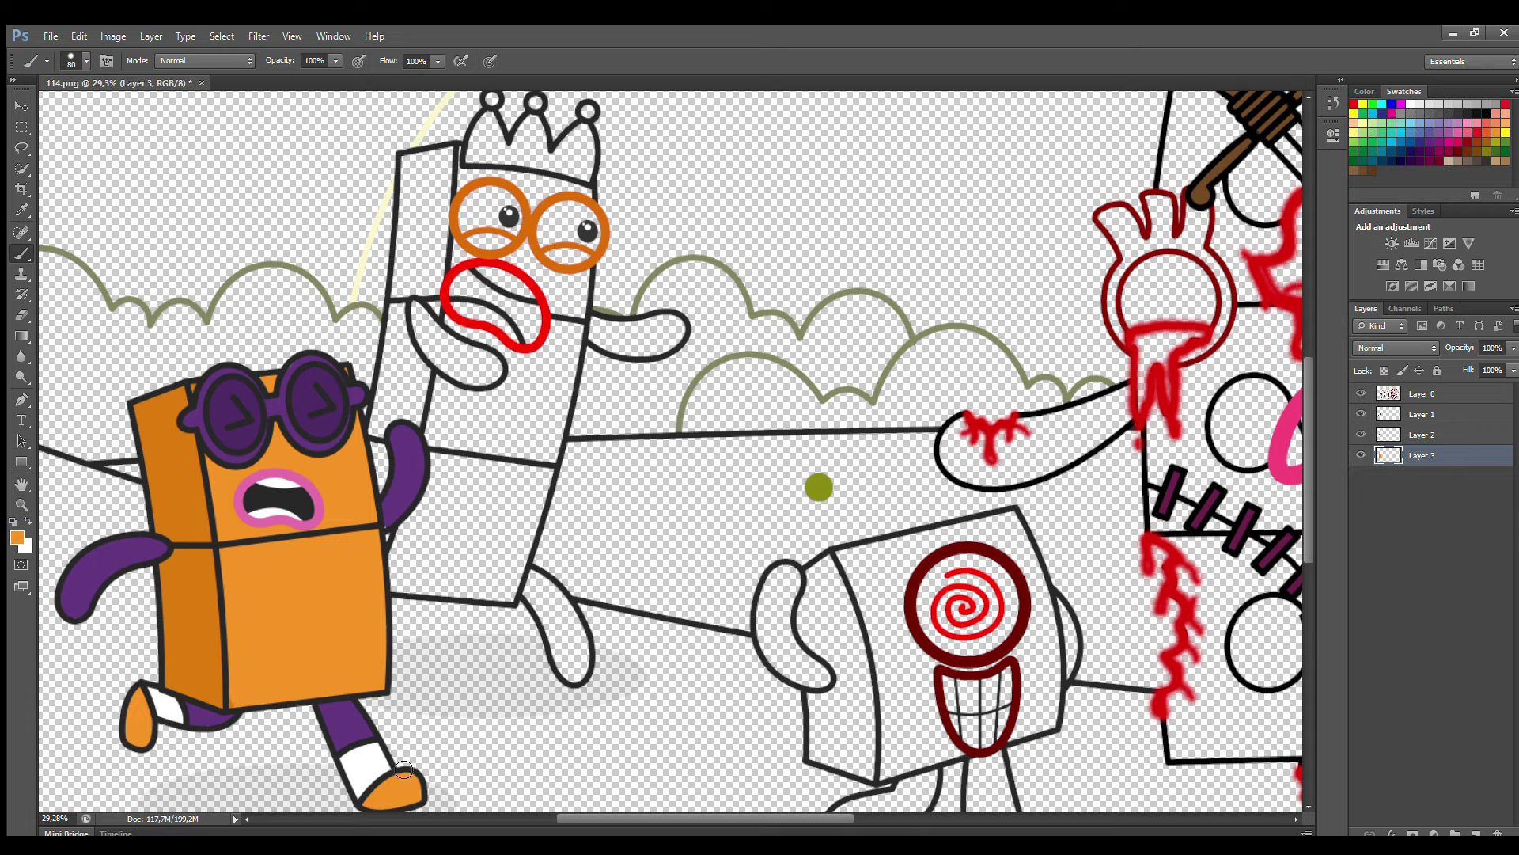
On Layer 1, fill the crowned character's mouth with the sampled dark outline colour and its eyes with white
{"action": "left_click", "coordinate": [1429, 414]}
{"action": "left_click", "coordinate": [21, 210]}
{"action": "left_click", "coordinate": [391, 273]}
{"action": "left_click", "coordinate": [21, 253]}
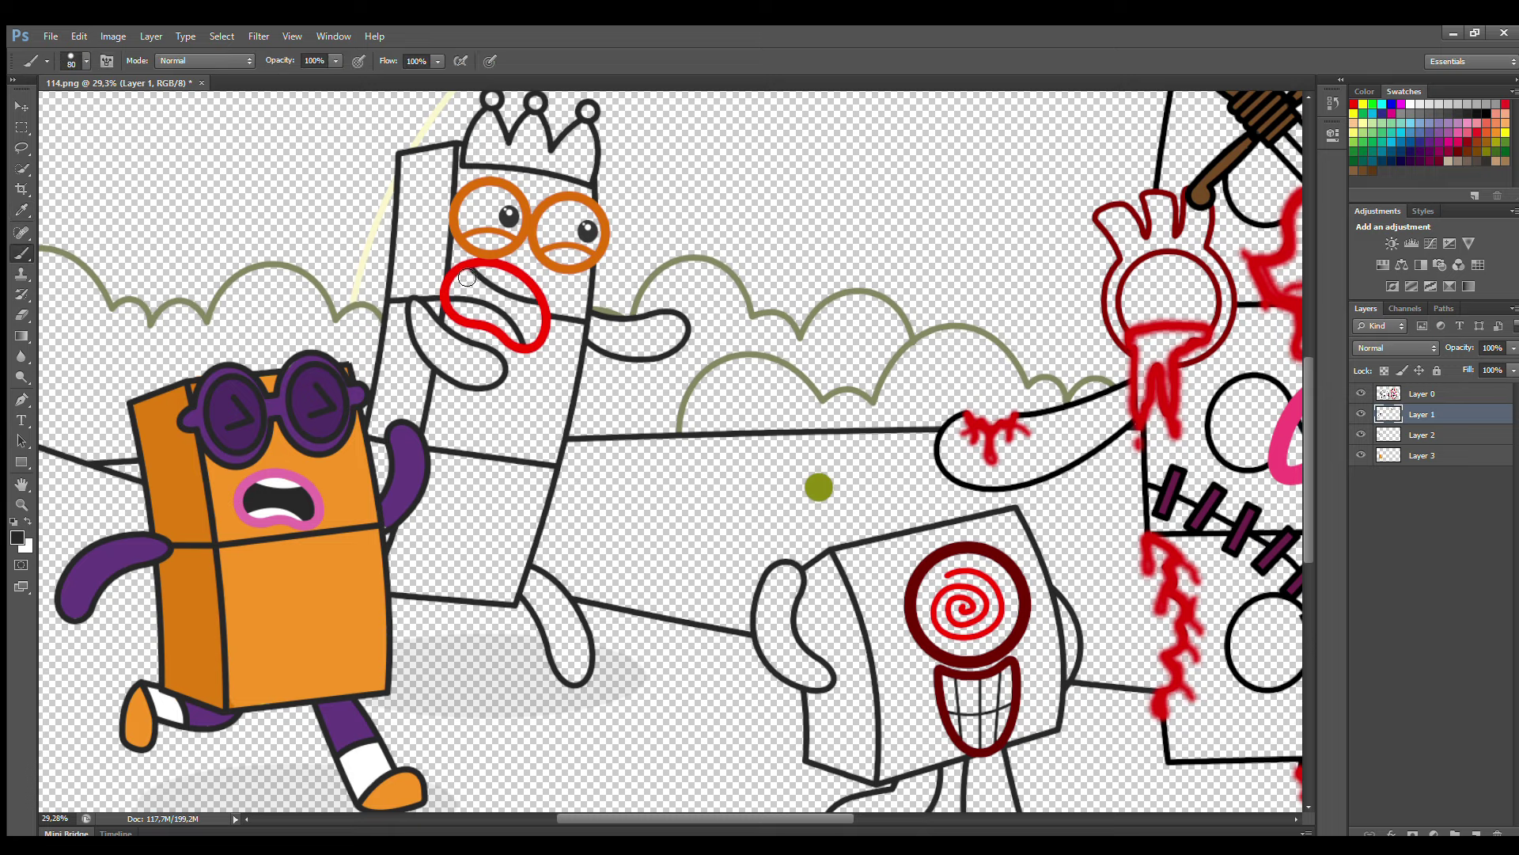
{"action": "mouse_move", "coordinate": [467, 277]}
{"action": "left_mouse_down"}
{"action": "mouse_move", "coordinate": [532, 341]}
{"action": "mouse_move", "coordinate": [530, 313]}
{"action": "mouse_move", "coordinate": [474, 285]}
{"action": "left_mouse_up"}
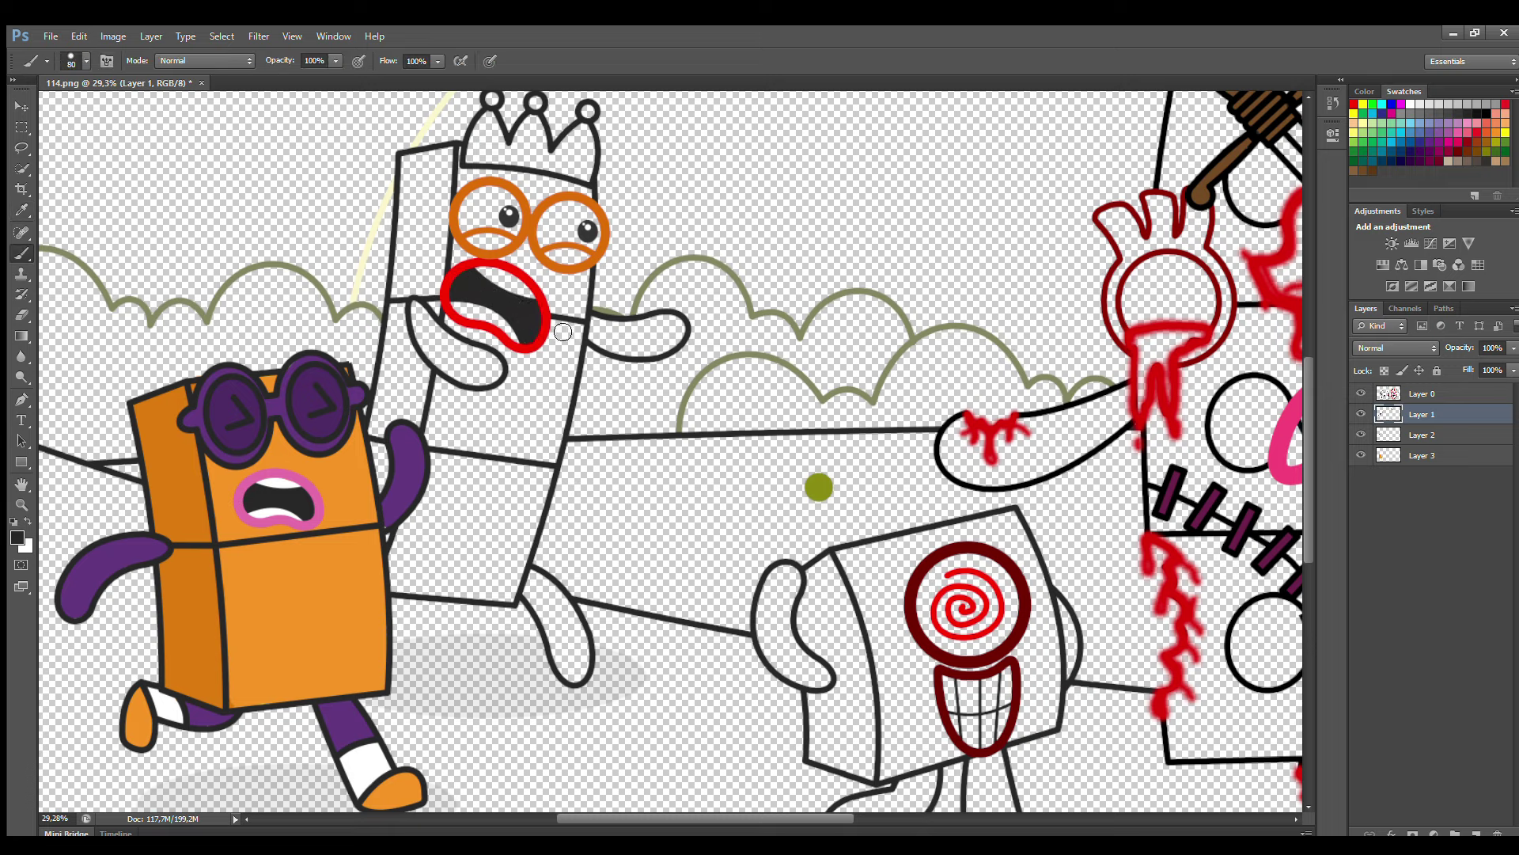
{"action": "mouse_move", "coordinate": [512, 198]}
{"action": "left_mouse_down"}
{"action": "mouse_move", "coordinate": [474, 203]}
{"action": "mouse_move", "coordinate": [511, 201]}
{"action": "mouse_move", "coordinate": [516, 230]}
{"action": "mouse_move", "coordinate": [506, 212]}
{"action": "mouse_move", "coordinate": [570, 212]}
{"action": "mouse_move", "coordinate": [597, 240]}
{"action": "mouse_move", "coordinate": [556, 227]}
{"action": "left_mouse_up"}
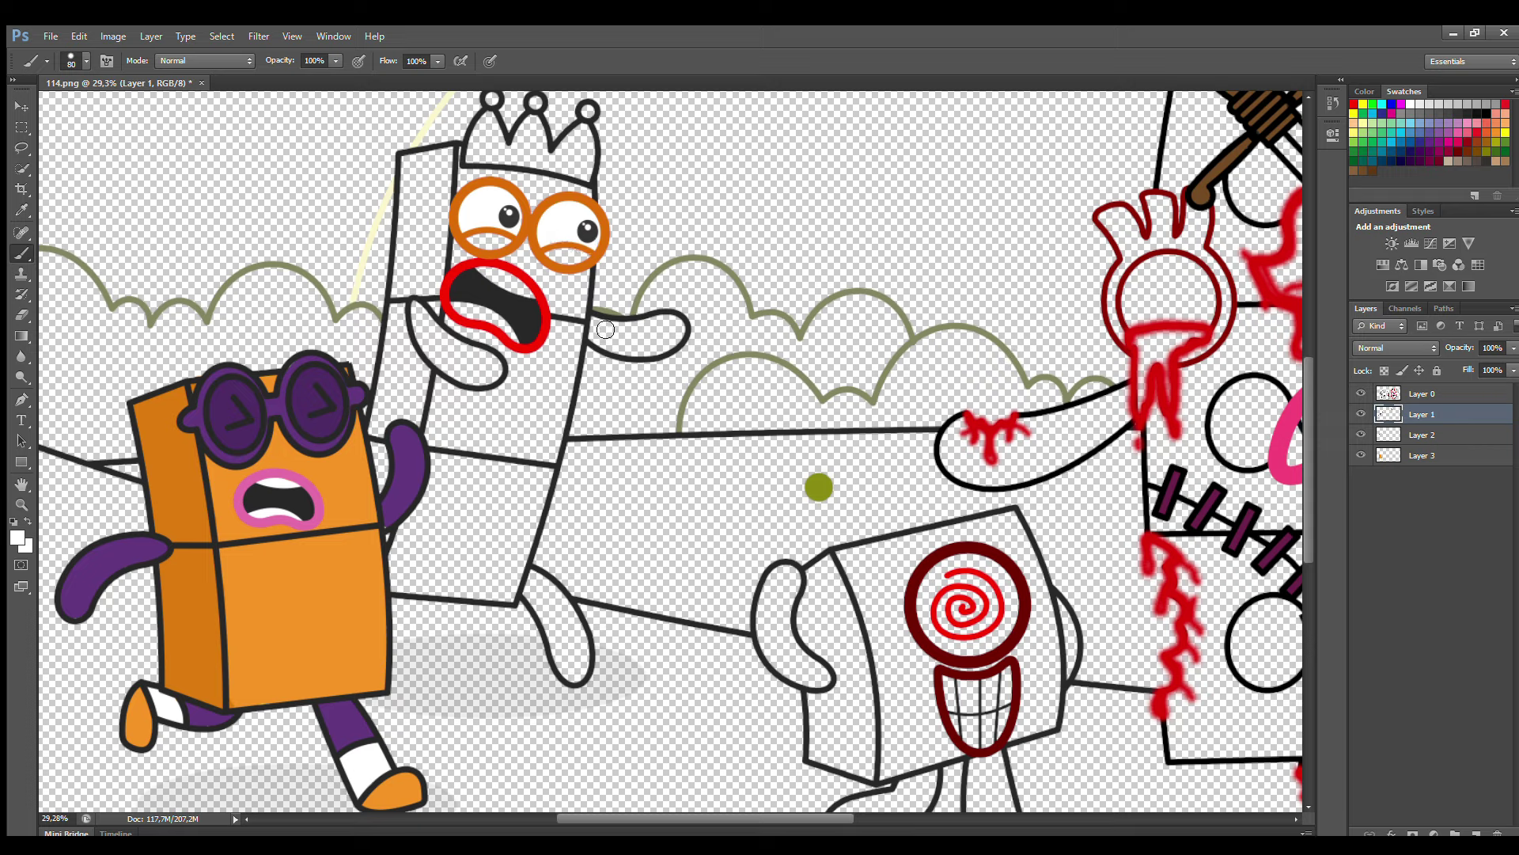
Sample the red of the crowned character's lips and paint both of its arms and its leg with it
{"action": "left_click", "coordinate": [527, 278], "text": "alt"}
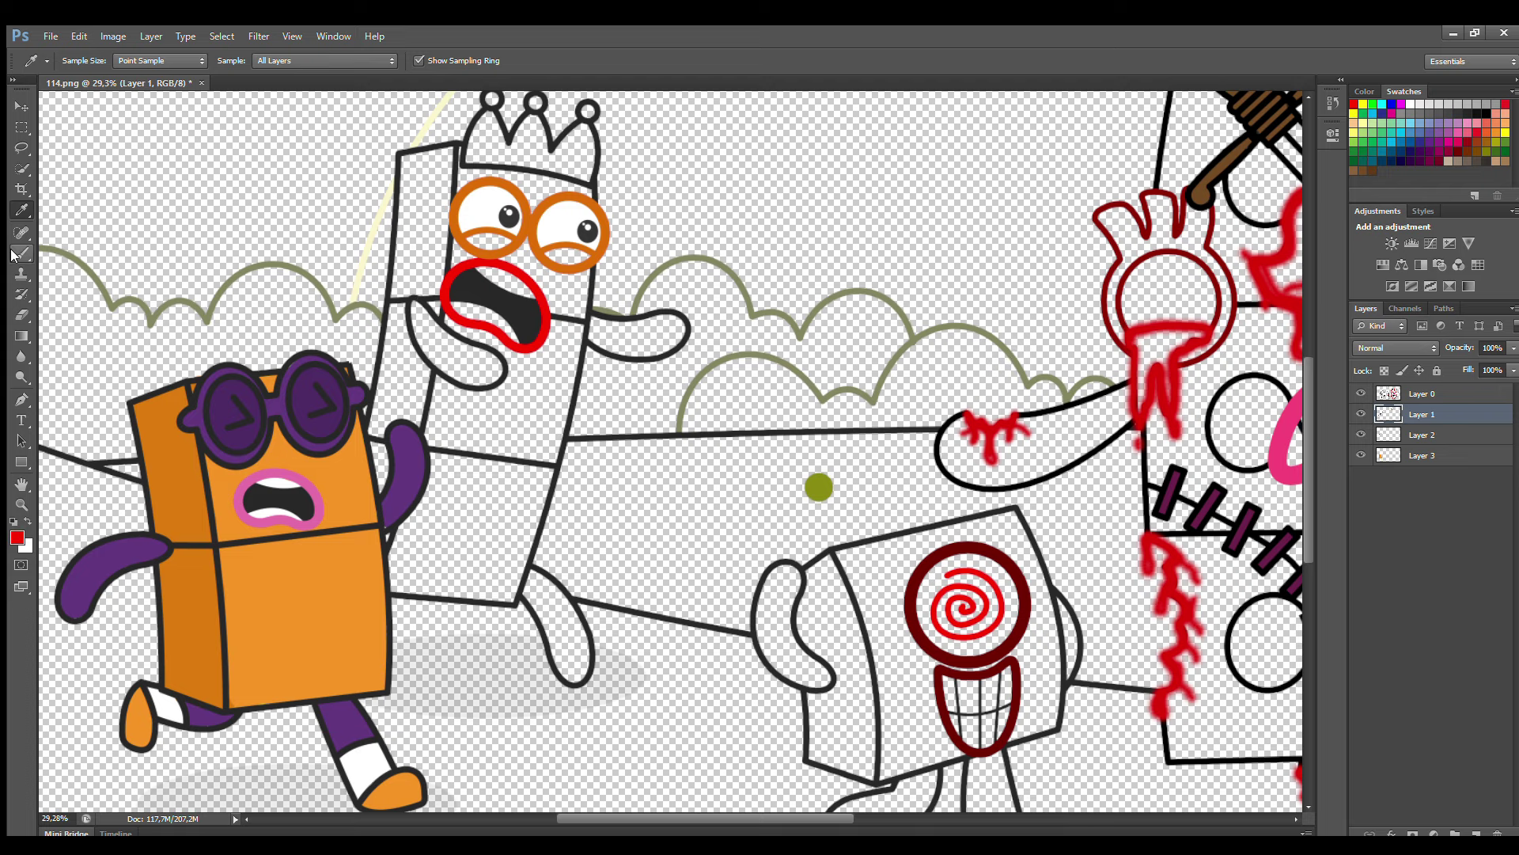
{"action": "mouse_move", "coordinate": [595, 324]}
{"action": "left_mouse_down"}
{"action": "mouse_move", "coordinate": [667, 325]}
{"action": "mouse_move", "coordinate": [669, 348]}
{"action": "mouse_move", "coordinate": [605, 342]}
{"action": "left_mouse_up"}
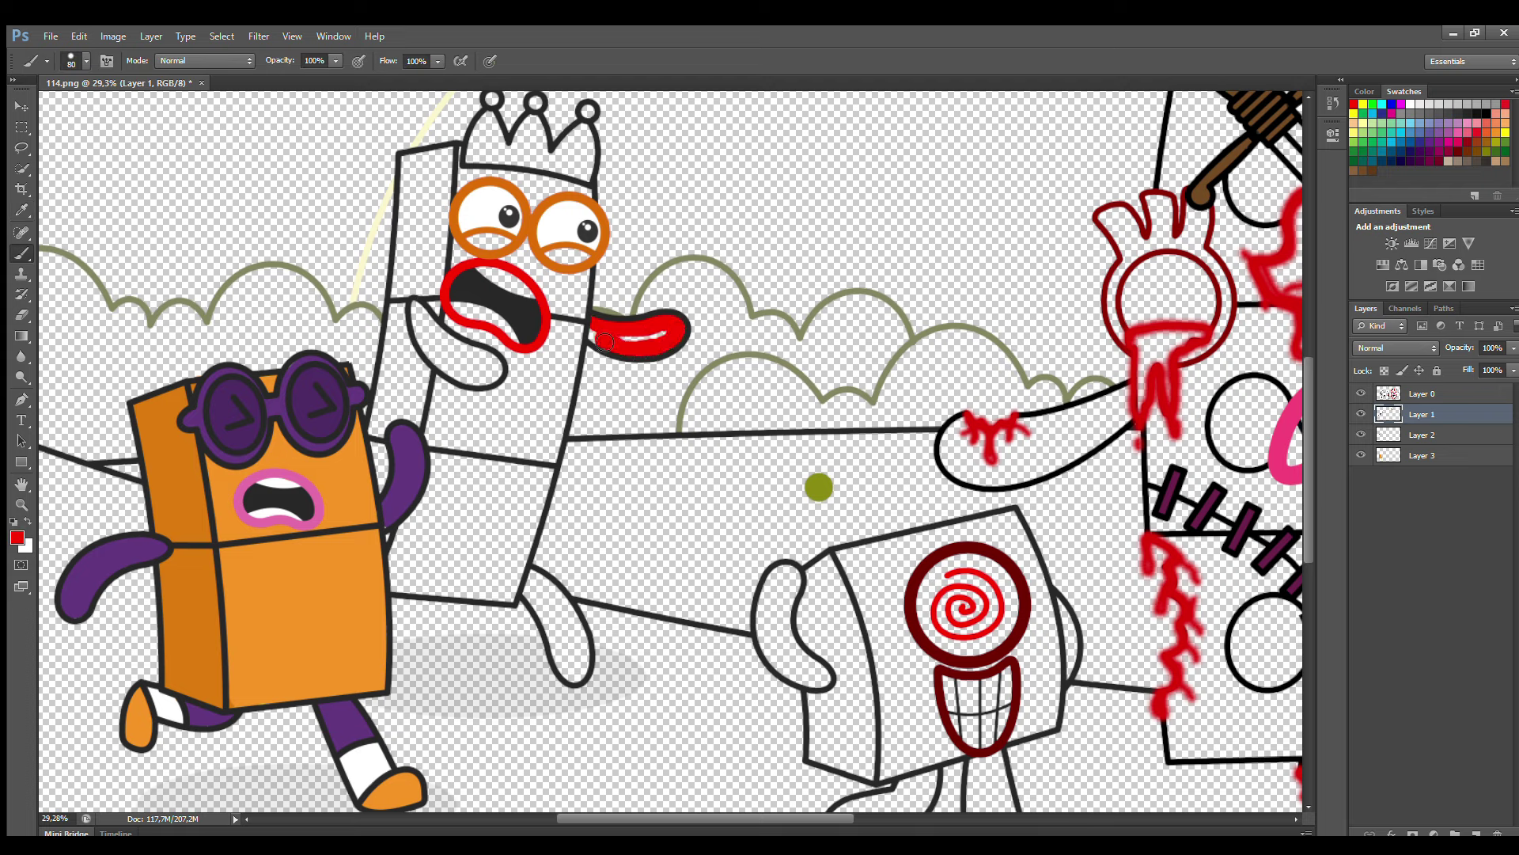
{"action": "mouse_move", "coordinate": [413, 305]}
{"action": "left_mouse_down"}
{"action": "mouse_move", "coordinate": [436, 357]}
{"action": "mouse_move", "coordinate": [474, 381]}
{"action": "mouse_move", "coordinate": [496, 373]}
{"action": "mouse_move", "coordinate": [425, 319]}
{"action": "mouse_move", "coordinate": [470, 366]}
{"action": "left_mouse_up"}
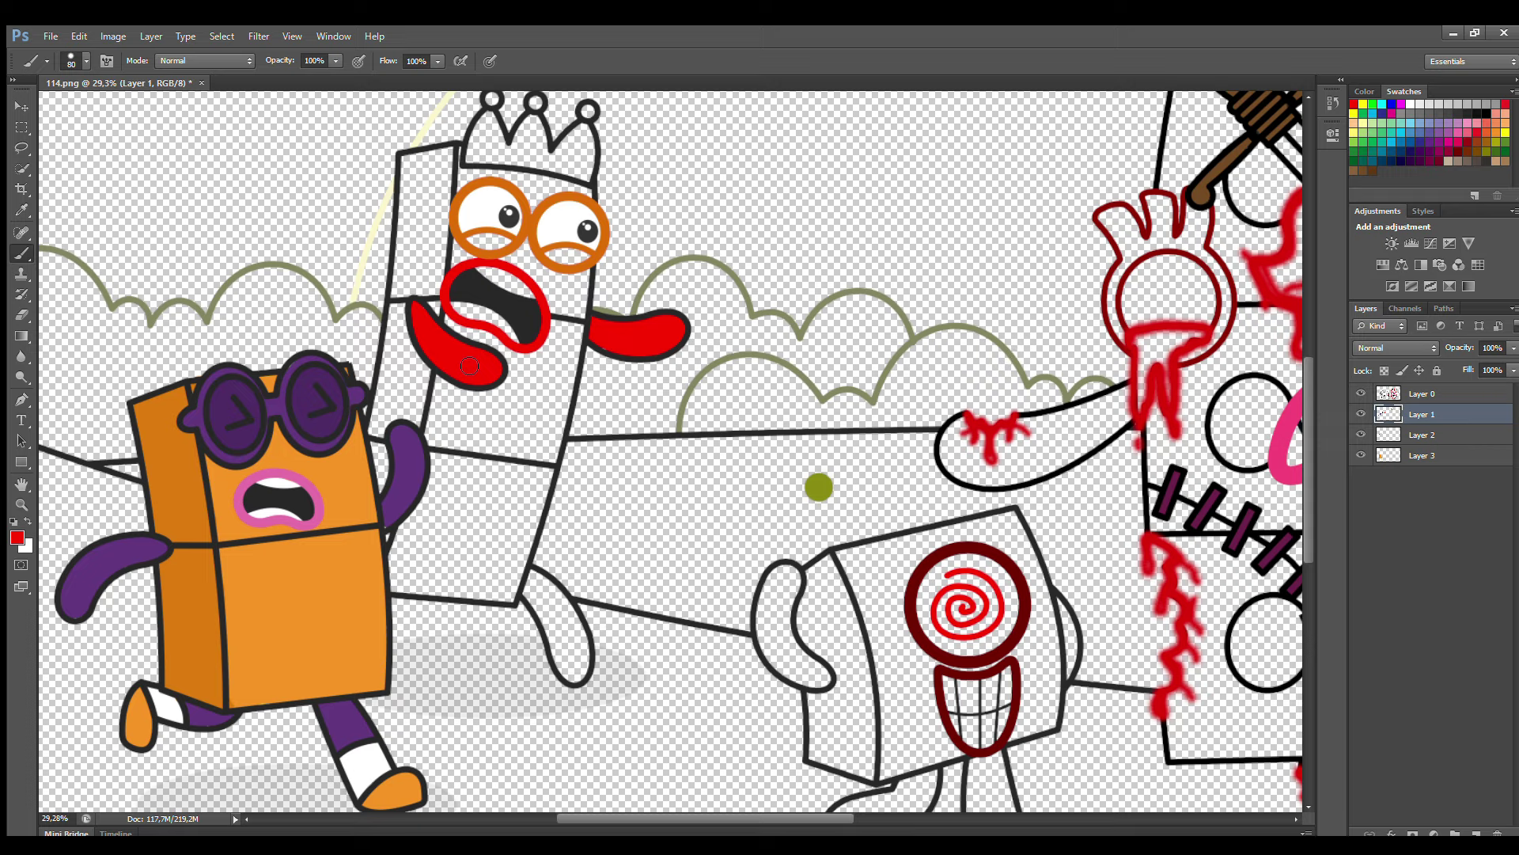
{"action": "mouse_move", "coordinate": [536, 578]}
{"action": "left_mouse_down"}
{"action": "mouse_move", "coordinate": [584, 653]}
{"action": "mouse_move", "coordinate": [572, 679]}
{"action": "mouse_move", "coordinate": [537, 601]}
{"action": "mouse_move", "coordinate": [575, 662]}
{"action": "left_mouse_up"}
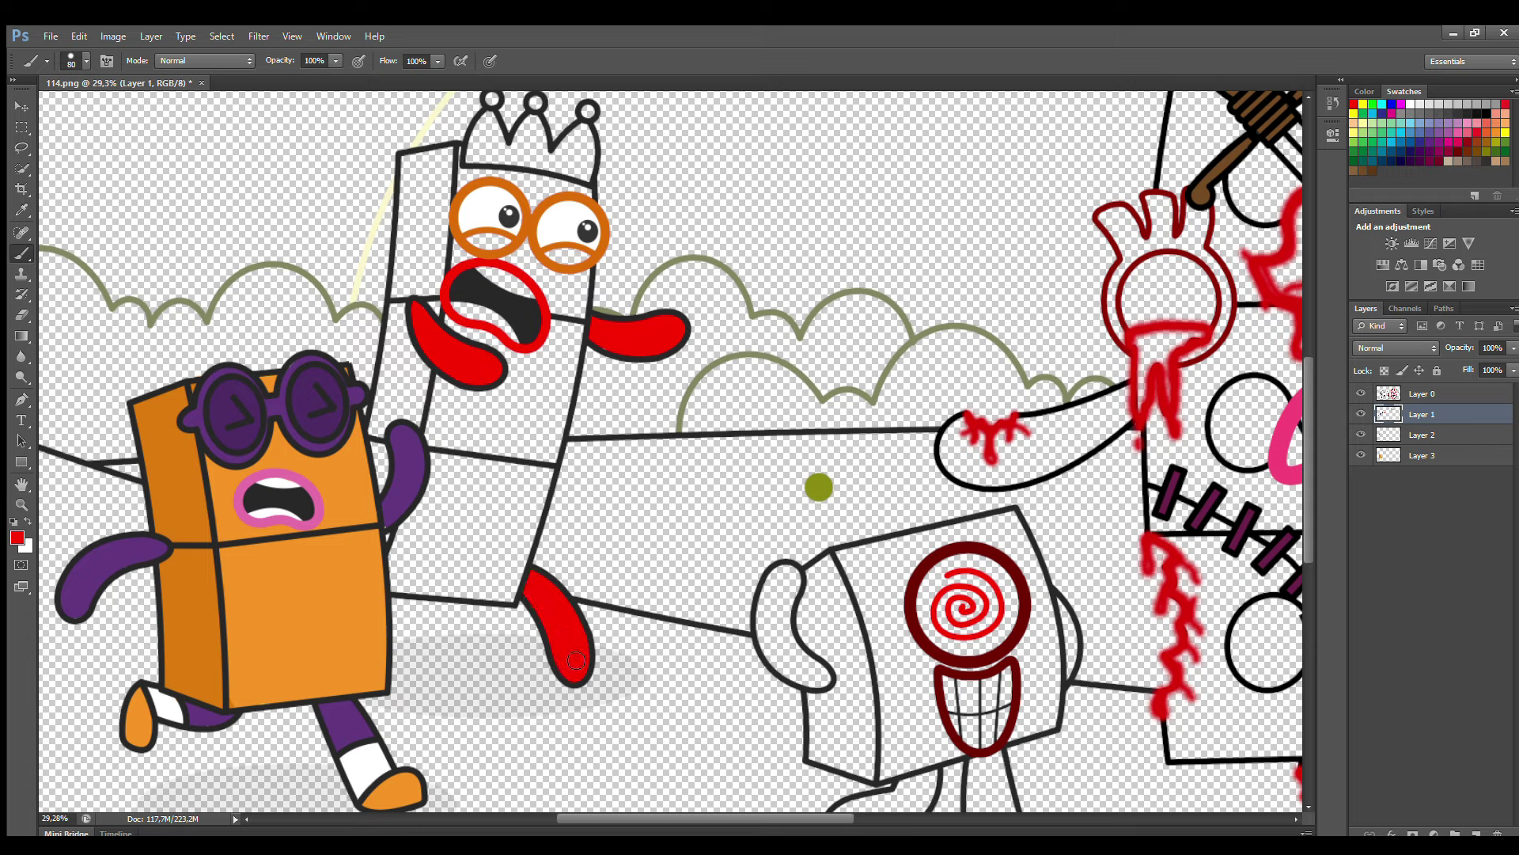
On Layer 2, paint the crowned character's lower eyelids in their dark orange outline colour and the gaps in its mouth white
{"action": "key", "text": "i"}
{"action": "left_click", "coordinate": [22, 254]}
{"action": "left_click", "coordinate": [1417, 434]}
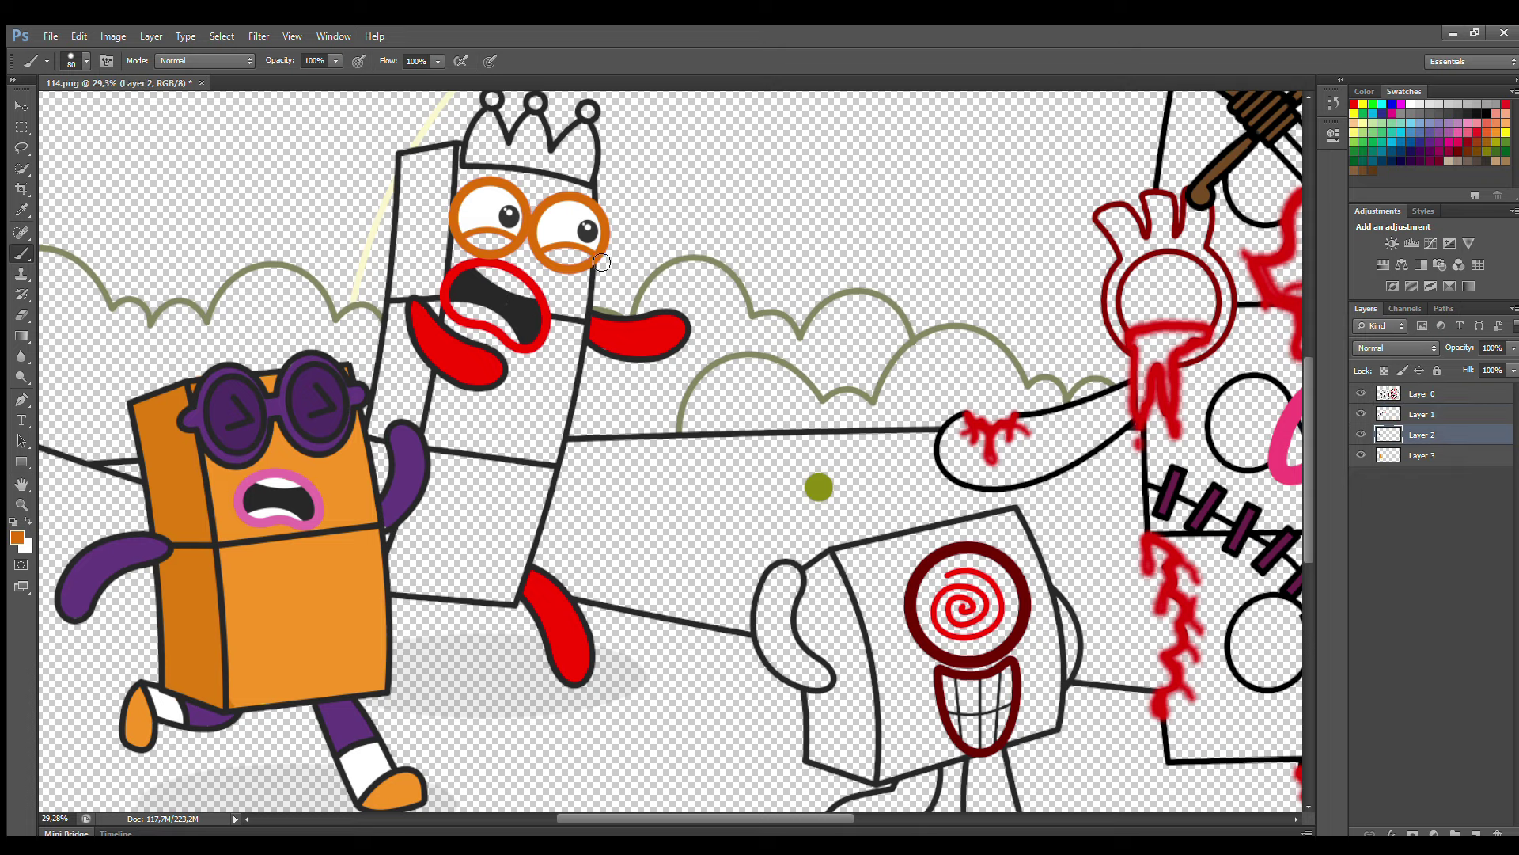
{"action": "left_click_drag", "start_coordinate": [554, 257], "coordinate": [577, 253]}
{"action": "mouse_move", "coordinate": [477, 243]}
{"action": "left_mouse_down"}
{"action": "mouse_move", "coordinate": [504, 244]}
{"action": "mouse_move", "coordinate": [480, 281]}
{"action": "mouse_move", "coordinate": [515, 297]}
{"action": "mouse_move", "coordinate": [484, 315]}
{"action": "mouse_move", "coordinate": [516, 330]}
{"action": "left_mouse_up"}
{"action": "left_click", "coordinate": [1410, 104]}
Sample the lip red again and fill the crown with it on Layer 1
{"action": "key", "text": "i"}
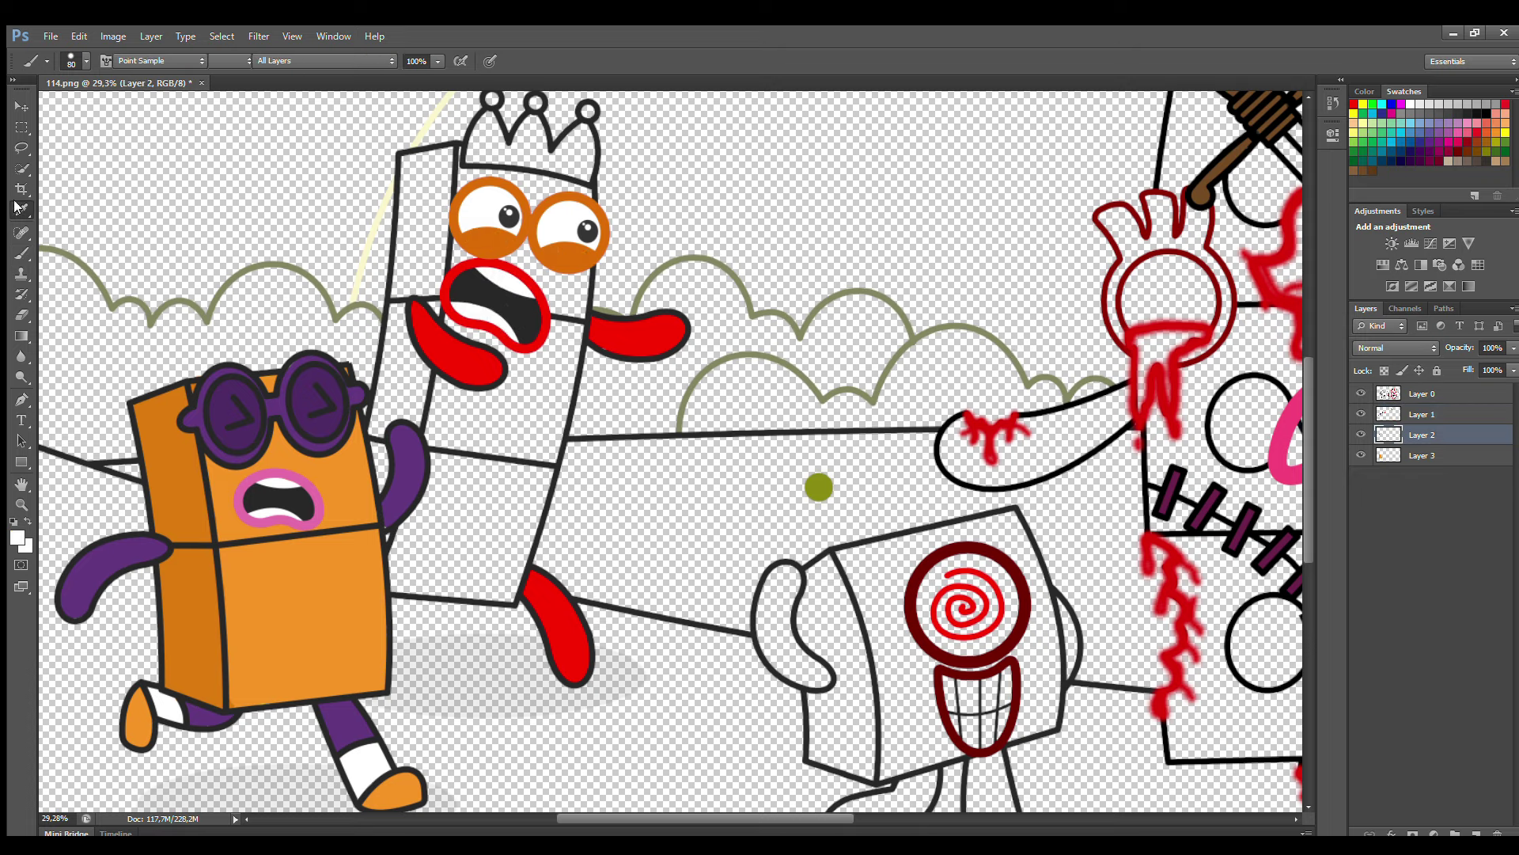
{"action": "left_click", "coordinate": [523, 273]}
{"action": "key", "text": "alt+bracketright"}
{"action": "key", "text": "b"}
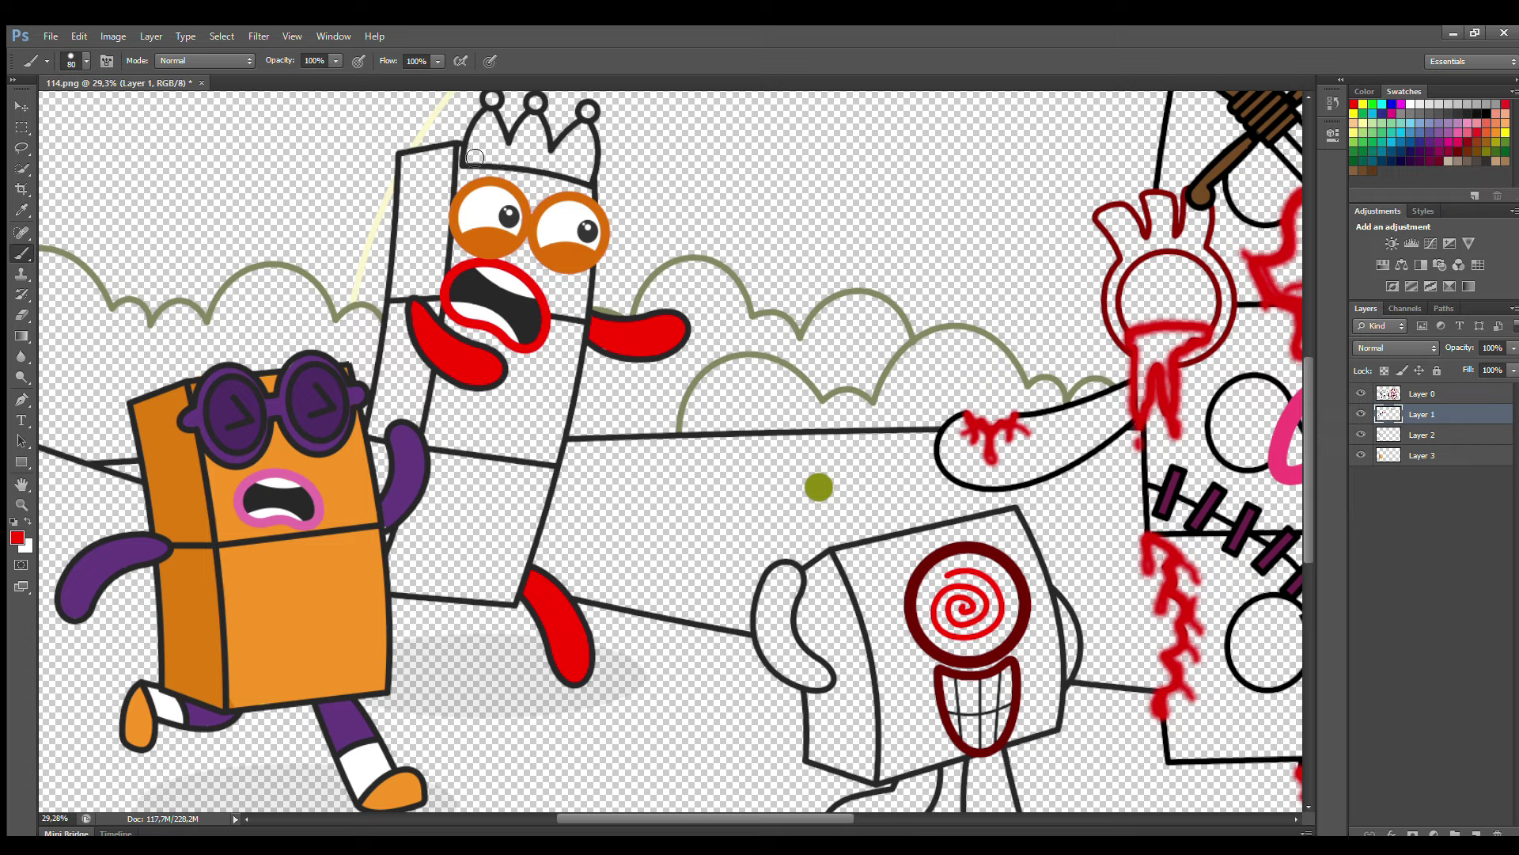
{"action": "mouse_move", "coordinate": [473, 160]}
{"action": "left_mouse_down"}
{"action": "mouse_move", "coordinate": [490, 120]}
{"action": "mouse_move", "coordinate": [478, 140]}
{"action": "mouse_move", "coordinate": [536, 121]}
{"action": "mouse_move", "coordinate": [553, 159]}
{"action": "mouse_move", "coordinate": [585, 133]}
{"action": "mouse_move", "coordinate": [587, 178]}
{"action": "mouse_move", "coordinate": [490, 146]}
{"action": "left_mouse_up"}
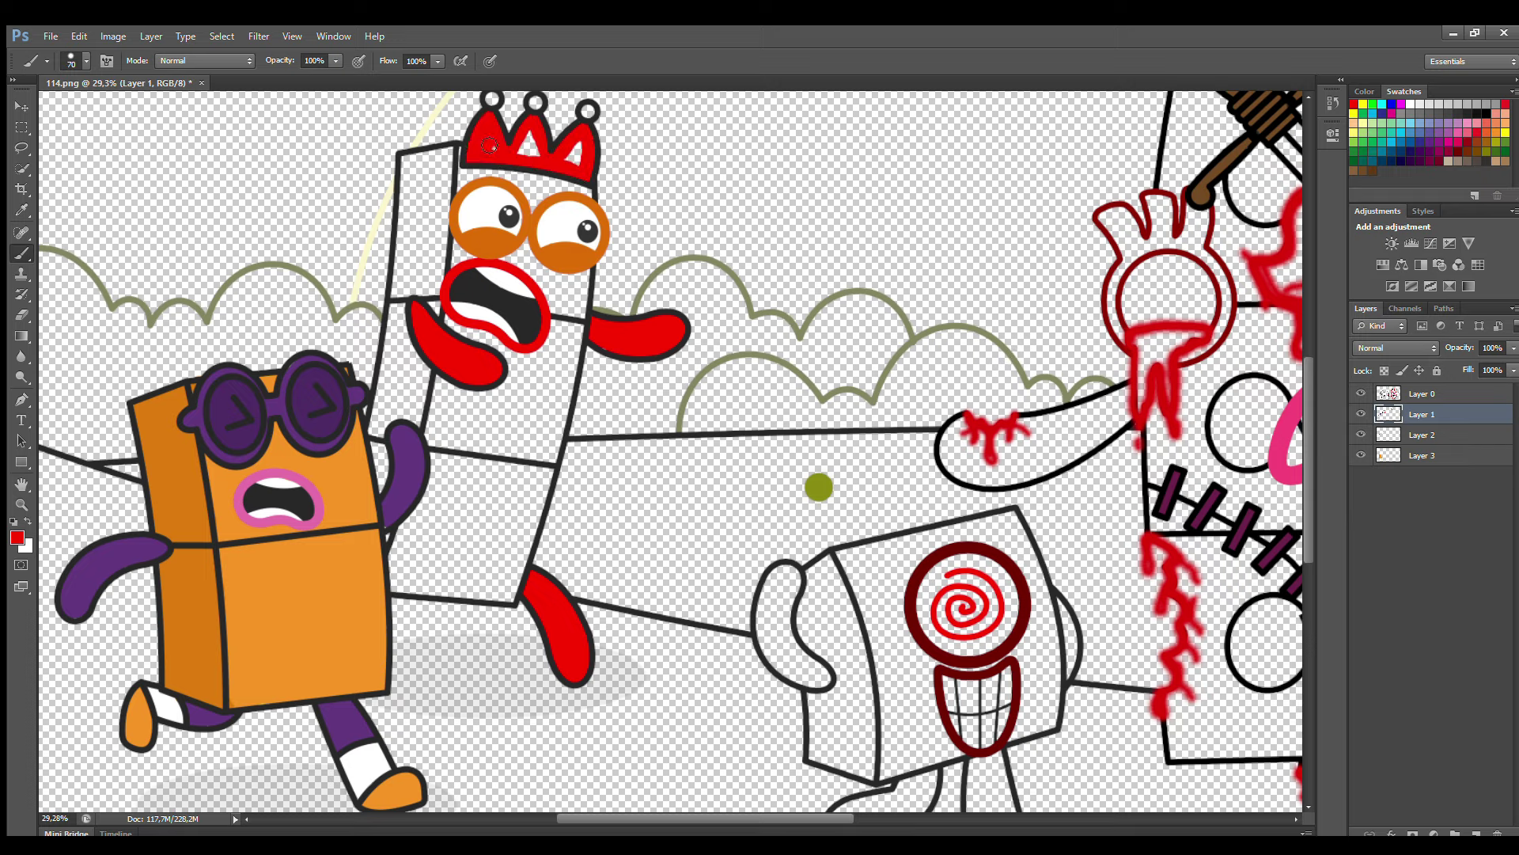
Paint the crown's three balls yellow, and fill the front faces of the crowned character's body with yellow on Layer 3
{"action": "left_click", "coordinate": [1430, 434]}
{"action": "left_click", "coordinate": [1431, 457]}
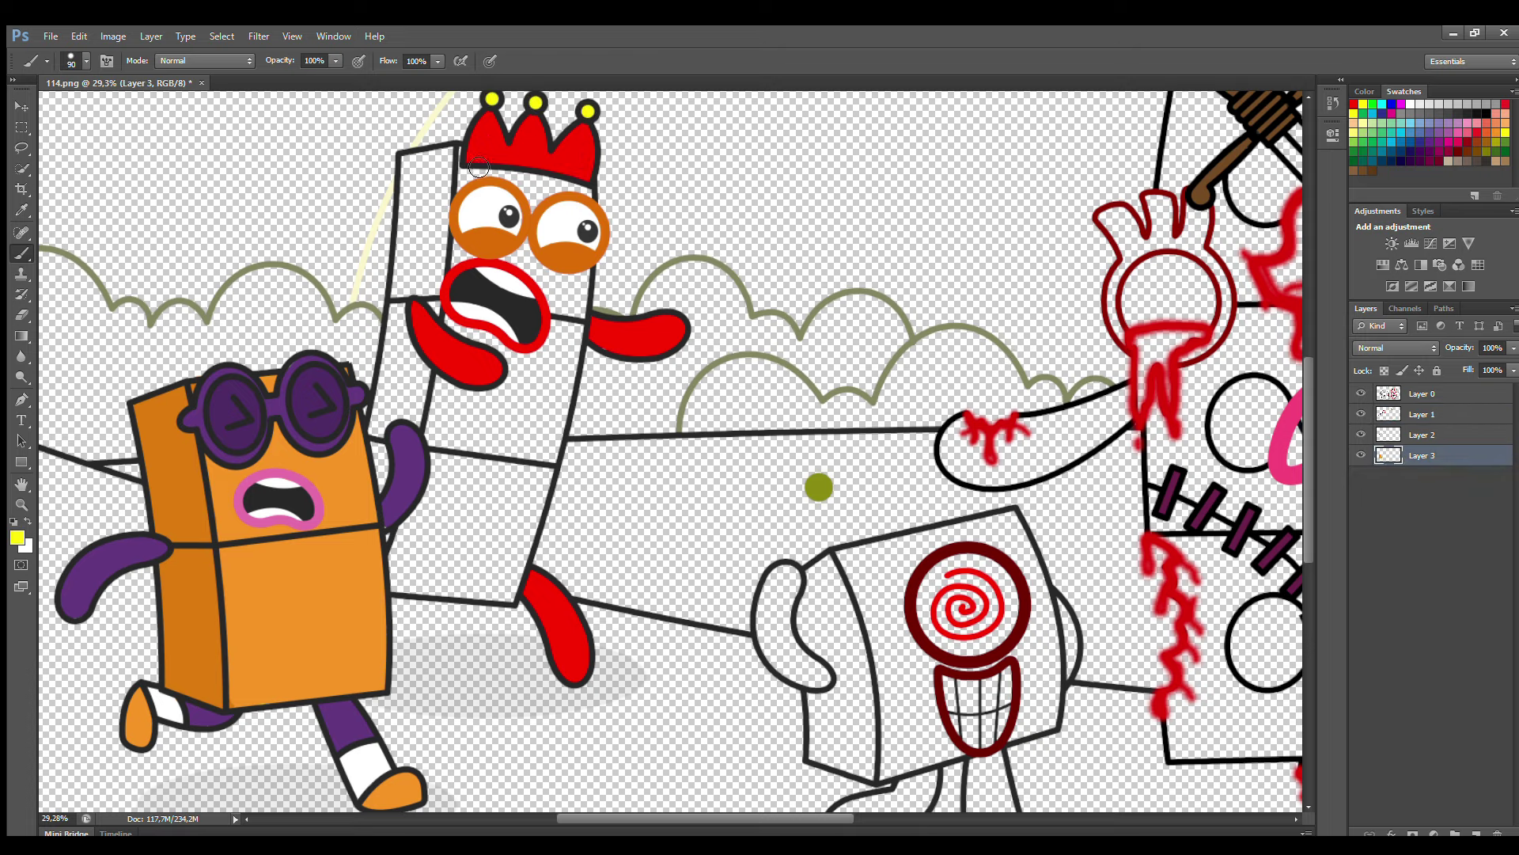
{"action": "left_click_drag", "start_coordinate": [478, 167], "coordinate": [464, 284]}
{"action": "mouse_move", "coordinate": [454, 375]}
{"action": "left_mouse_down"}
{"action": "mouse_move", "coordinate": [396, 585]}
{"action": "mouse_move", "coordinate": [409, 590]}
{"action": "mouse_move", "coordinate": [412, 538]}
{"action": "mouse_move", "coordinate": [404, 588]}
{"action": "mouse_move", "coordinate": [510, 599]}
{"action": "mouse_move", "coordinate": [581, 352]}
{"action": "mouse_move", "coordinate": [588, 194]}
{"action": "mouse_move", "coordinate": [489, 175]}
{"action": "mouse_move", "coordinate": [542, 203]}
{"action": "mouse_move", "coordinate": [506, 262]}
{"action": "mouse_move", "coordinate": [579, 279]}
{"action": "mouse_move", "coordinate": [540, 482]}
{"action": "mouse_move", "coordinate": [483, 585]}
{"action": "mouse_move", "coordinate": [431, 524]}
{"action": "mouse_move", "coordinate": [494, 290]}
{"action": "mouse_move", "coordinate": [450, 548]}
{"action": "mouse_move", "coordinate": [498, 468]}
{"action": "mouse_move", "coordinate": [511, 472]}
{"action": "mouse_move", "coordinate": [547, 316]}
{"action": "mouse_move", "coordinate": [522, 485]}
{"action": "left_mouse_up"}
{"action": "key", "text": "bracketright"}
{"action": "key", "text": "bracketright"}
{"action": "key", "text": "bracketright"}
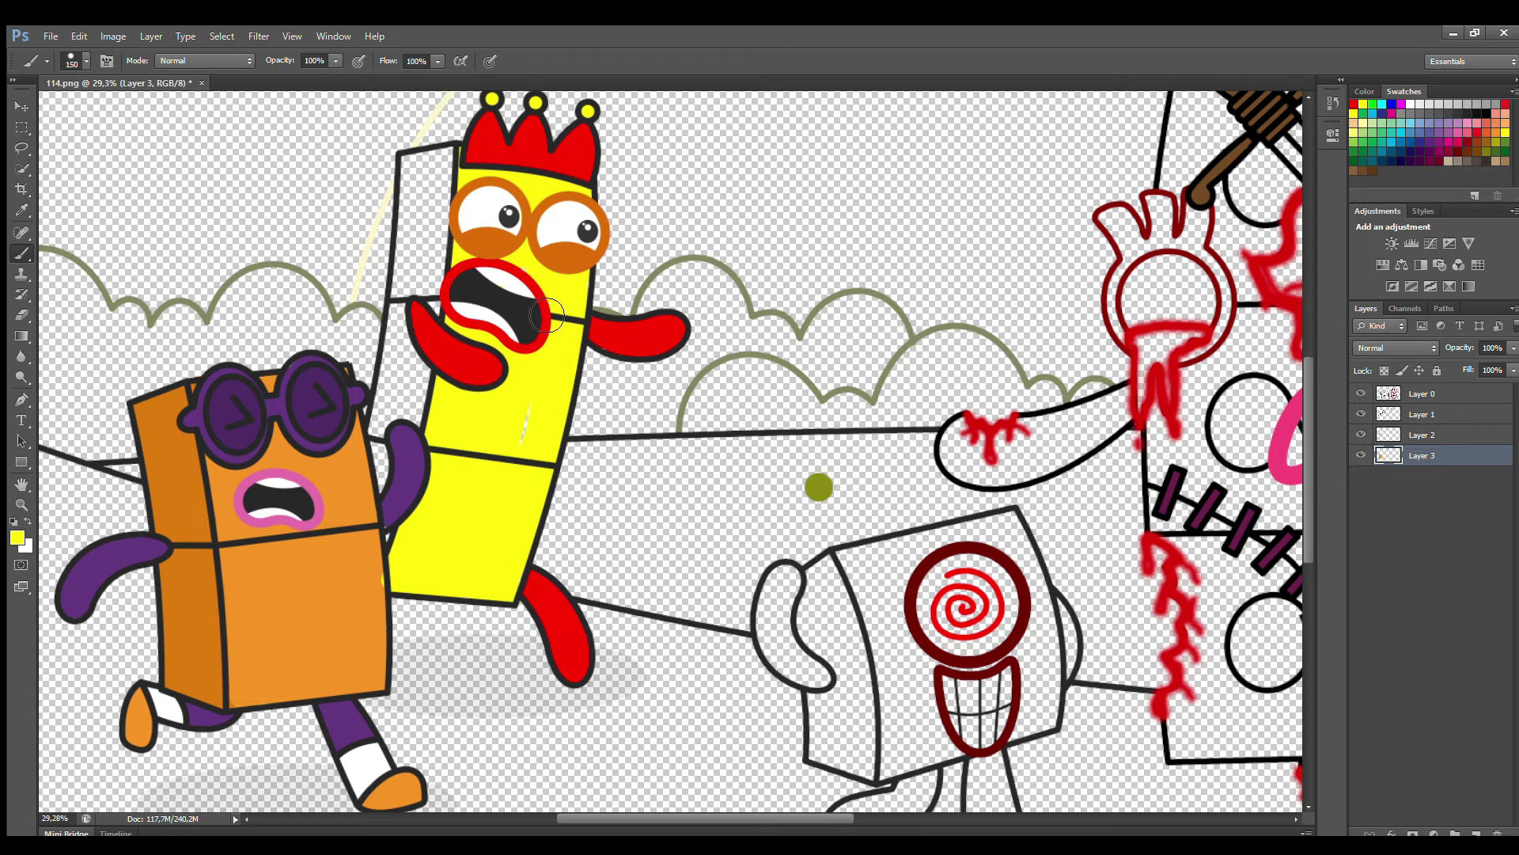
Add a new layer below Layer 3 and paint the side faces of the crowned character's body a darker yellow
{"action": "left_click", "coordinate": [338, 475], "text": "alt"}
{"action": "left_click", "coordinate": [378, 592]}
{"action": "left_click", "coordinate": [1475, 833]}
{"action": "left_click_drag", "start_coordinate": [1446, 457], "coordinate": [1431, 492]}
{"action": "key", "text": "i"}
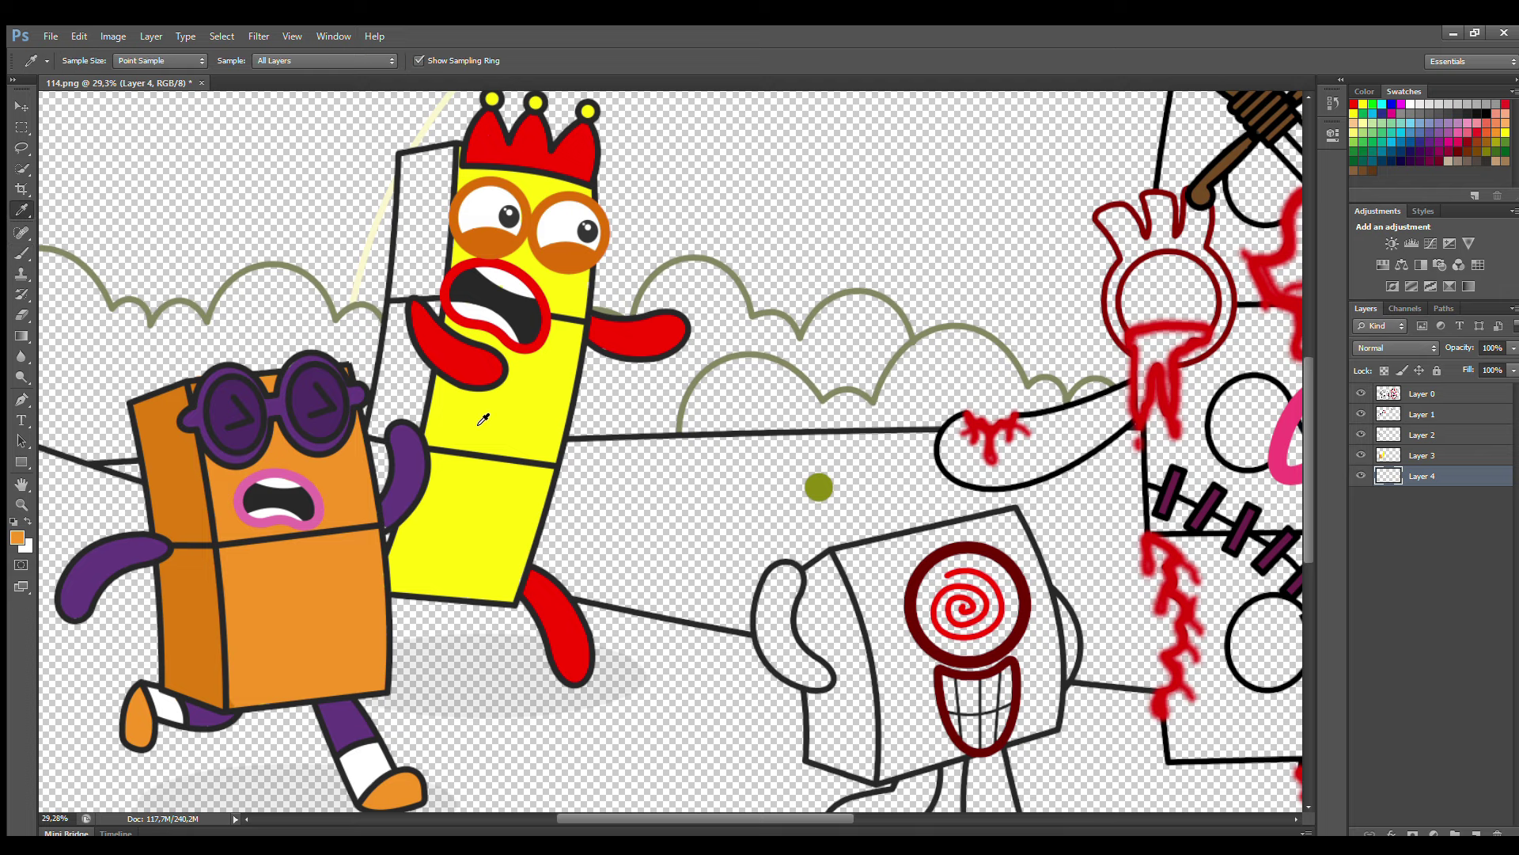
{"action": "left_click", "coordinate": [486, 413]}
{"action": "key", "text": "b"}
{"action": "mouse_move", "coordinate": [443, 170]}
{"action": "left_mouse_down"}
{"action": "mouse_move", "coordinate": [424, 170]}
{"action": "mouse_move", "coordinate": [413, 334]}
{"action": "mouse_move", "coordinate": [380, 475]}
{"action": "mouse_move", "coordinate": [447, 190]}
{"action": "mouse_move", "coordinate": [443, 206]}
{"action": "left_mouse_up"}
On Layer 1, fill the one-eyed block character's spiral eye and its teeth with white
{"action": "left_click_drag", "start_coordinate": [1305, 415], "coordinate": [1307, 453]}
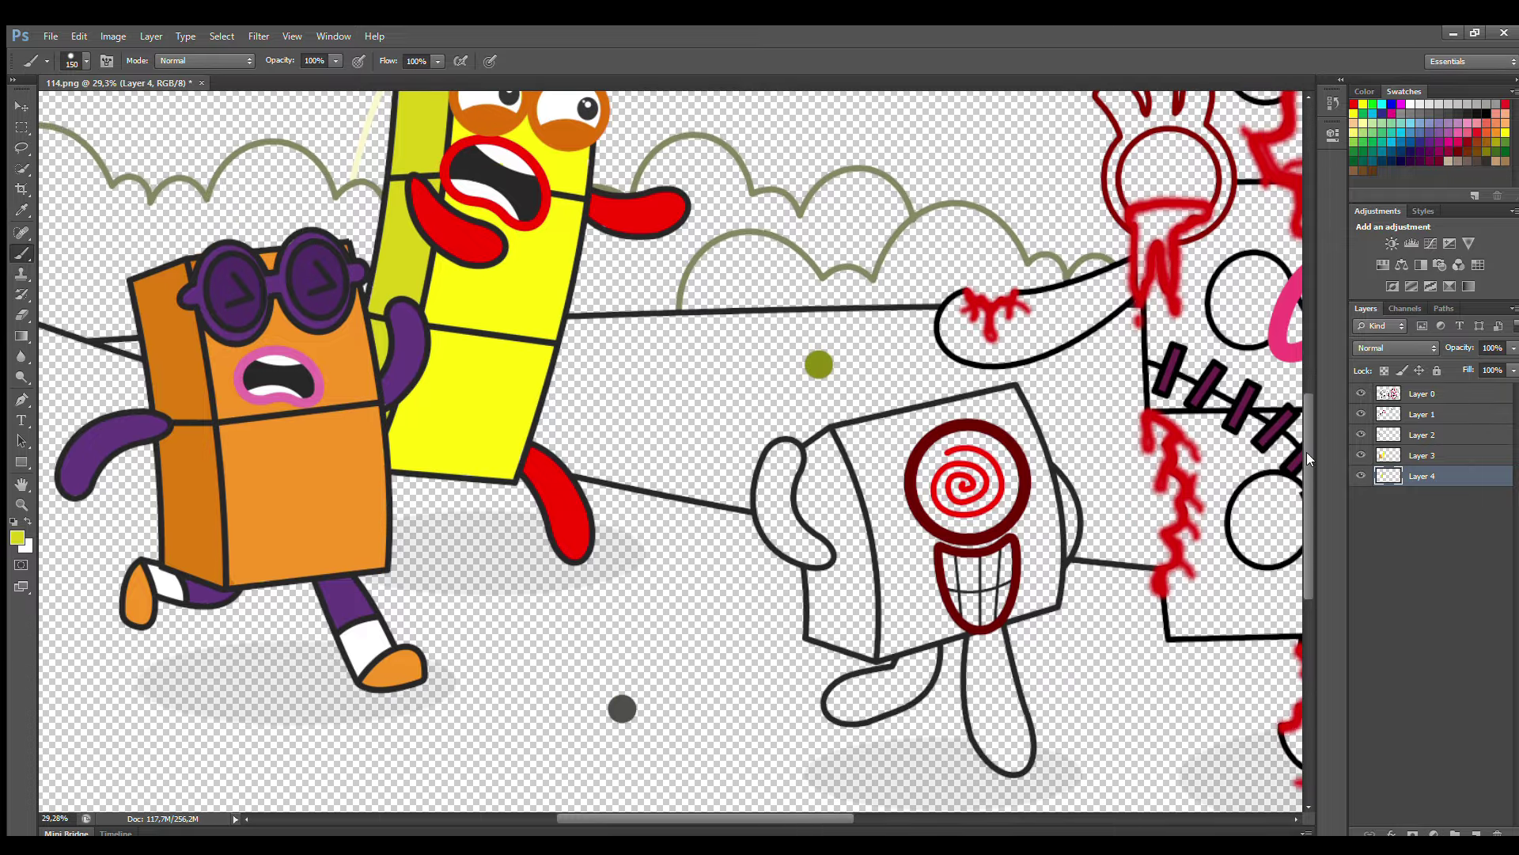
{"action": "left_click", "coordinate": [1431, 416]}
{"action": "key", "text": "x"}
{"action": "mouse_move", "coordinate": [947, 458]}
{"action": "left_mouse_down"}
{"action": "mouse_move", "coordinate": [962, 532]}
{"action": "mouse_move", "coordinate": [1014, 507]}
{"action": "mouse_move", "coordinate": [988, 444]}
{"action": "mouse_move", "coordinate": [957, 504]}
{"action": "left_mouse_up"}
{"action": "mouse_move", "coordinate": [954, 564]}
{"action": "left_mouse_down"}
{"action": "mouse_move", "coordinate": [964, 602]}
{"action": "mouse_move", "coordinate": [997, 614]}
{"action": "mouse_move", "coordinate": [1014, 561]}
{"action": "mouse_move", "coordinate": [996, 586]}
{"action": "left_mouse_up"}
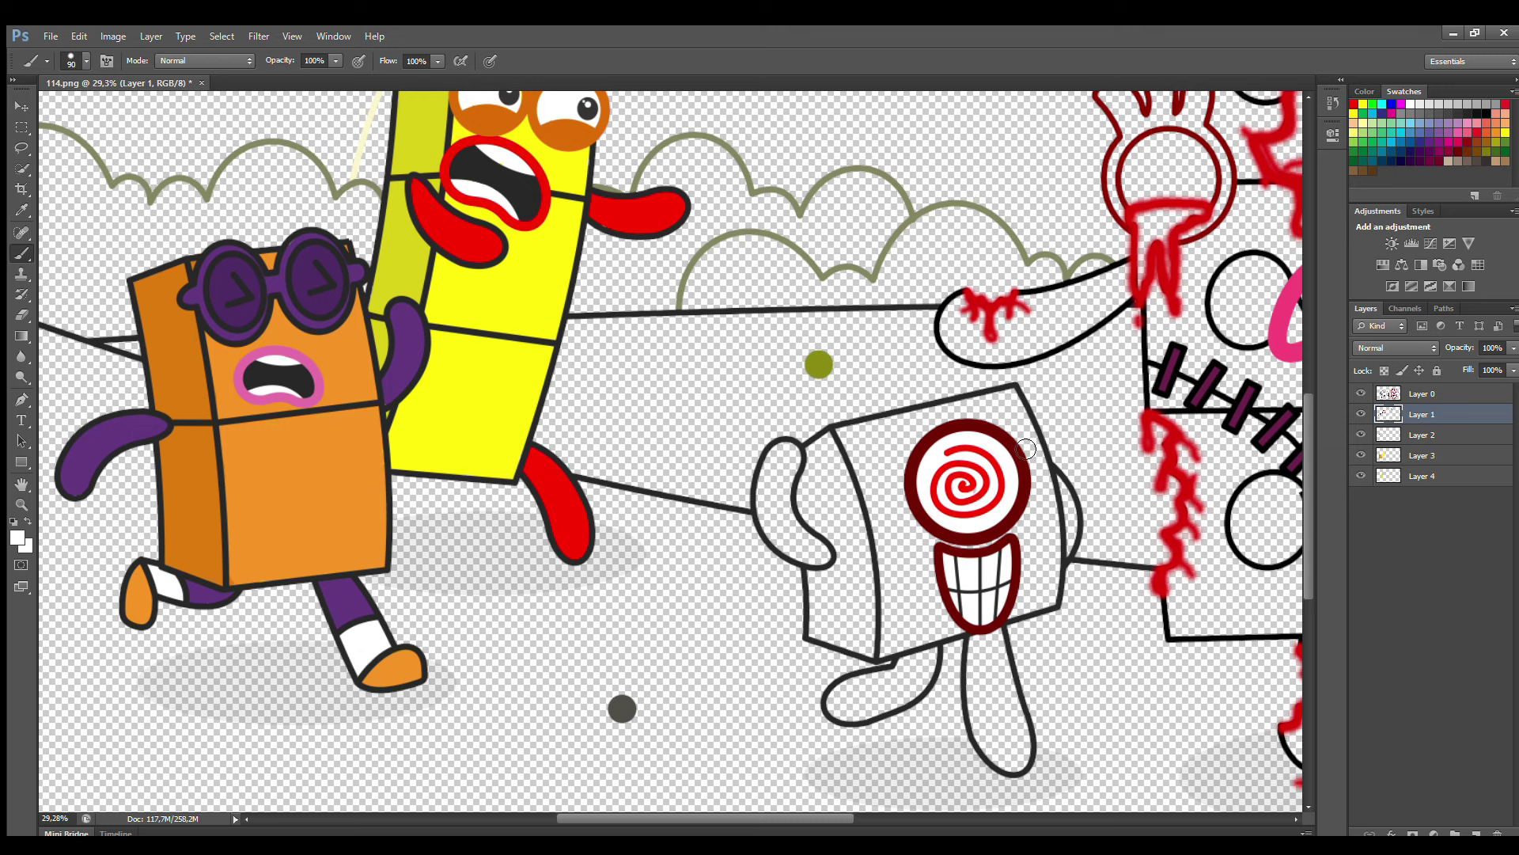
Paint both arms and both legs of the one-eyed block character dark red
{"action": "left_click", "coordinate": [909, 489], "text": "alt"}
{"action": "mouse_move", "coordinate": [828, 559]}
{"action": "left_mouse_down"}
{"action": "mouse_move", "coordinate": [789, 515]}
{"action": "mouse_move", "coordinate": [798, 458]}
{"action": "mouse_move", "coordinate": [781, 456]}
{"action": "mouse_move", "coordinate": [777, 535]}
{"action": "mouse_move", "coordinate": [824, 558]}
{"action": "left_mouse_up"}
{"action": "key", "text": "ctrl+z"}
{"action": "mouse_move", "coordinate": [912, 675]}
{"action": "left_mouse_down"}
{"action": "mouse_move", "coordinate": [841, 711]}
{"action": "mouse_move", "coordinate": [876, 717]}
{"action": "mouse_move", "coordinate": [914, 698]}
{"action": "mouse_move", "coordinate": [936, 660]}
{"action": "mouse_move", "coordinate": [923, 689]}
{"action": "mouse_move", "coordinate": [927, 666]}
{"action": "mouse_move", "coordinate": [875, 701]}
{"action": "left_mouse_up"}
{"action": "mouse_move", "coordinate": [979, 638]}
{"action": "left_mouse_down"}
{"action": "mouse_move", "coordinate": [979, 718]}
{"action": "mouse_move", "coordinate": [1020, 768]}
{"action": "mouse_move", "coordinate": [1002, 650]}
{"action": "mouse_move", "coordinate": [1006, 748]}
{"action": "left_mouse_up"}
{"action": "key", "text": "bracketleft"}
{"action": "mouse_move", "coordinate": [1059, 474]}
{"action": "left_mouse_down"}
{"action": "mouse_move", "coordinate": [1073, 530]}
{"action": "mouse_move", "coordinate": [1067, 512]}
{"action": "left_mouse_up"}
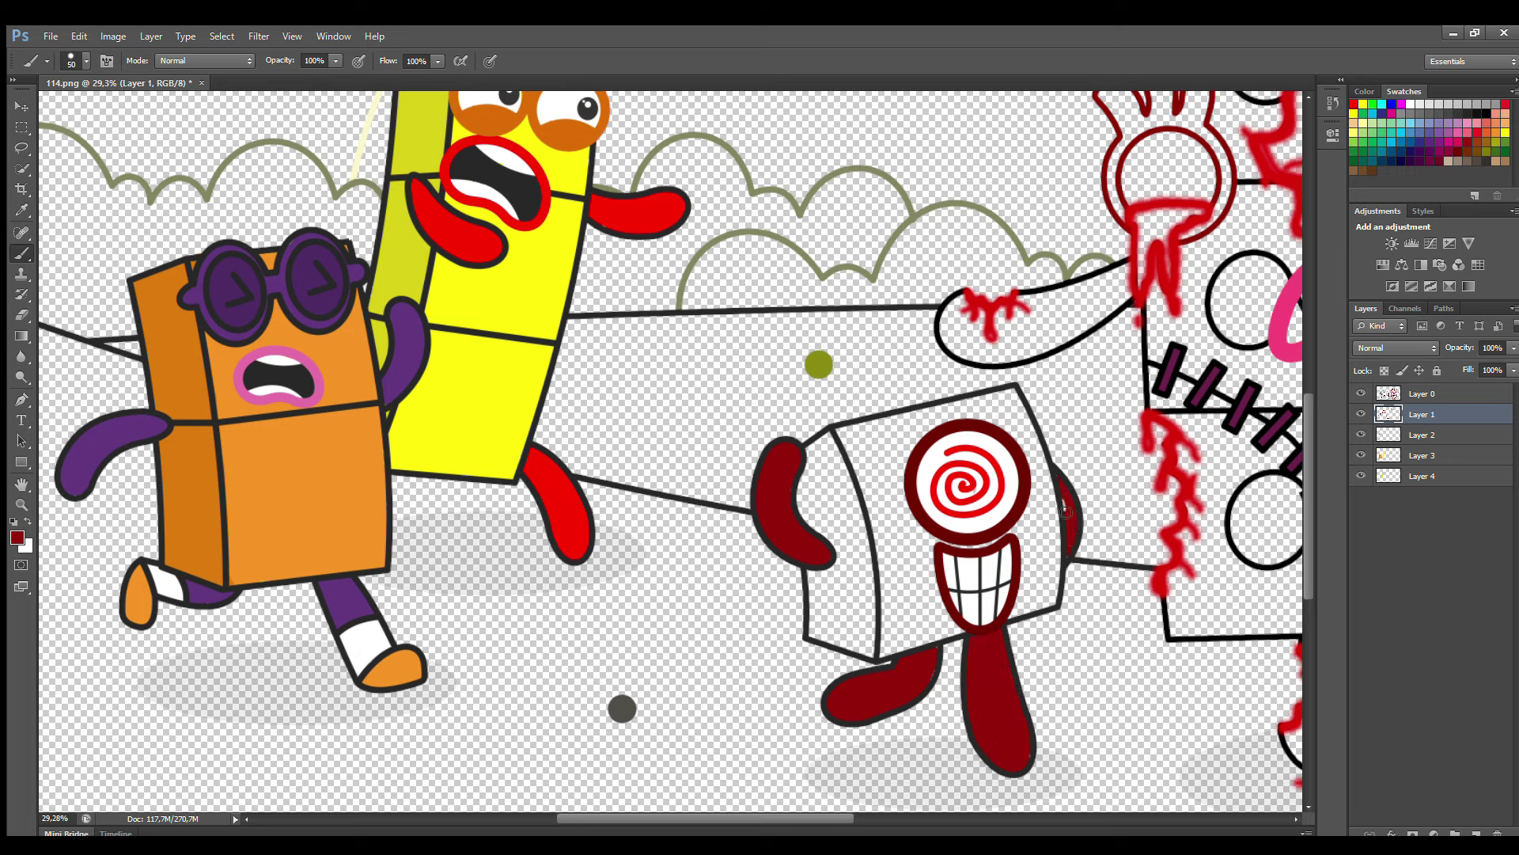
Fill the front face of the one-eyed block character with bright red on Layer 2
{"action": "mouse_move", "coordinate": [841, 432]}
{"action": "left_mouse_down"}
{"action": "mouse_move", "coordinate": [891, 562]}
{"action": "mouse_move", "coordinate": [892, 648]}
{"action": "mouse_move", "coordinate": [969, 625]}
{"action": "left_mouse_up"}
{"action": "key", "text": "ctrl+z"}
{"action": "key", "text": "alt+bracketleft"}
{"action": "mouse_move", "coordinate": [888, 655]}
{"action": "left_mouse_down"}
{"action": "mouse_move", "coordinate": [1037, 605]}
{"action": "mouse_move", "coordinate": [1059, 552]}
{"action": "mouse_move", "coordinate": [1001, 396]}
{"action": "mouse_move", "coordinate": [858, 433]}
{"action": "mouse_move", "coordinate": [894, 471]}
{"action": "mouse_move", "coordinate": [1037, 498]}
{"action": "mouse_move", "coordinate": [918, 487]}
{"action": "mouse_move", "coordinate": [910, 558]}
{"action": "mouse_move", "coordinate": [930, 626]}
{"action": "mouse_move", "coordinate": [979, 573]}
{"action": "left_mouse_up"}
{"action": "key", "text": "bracketright"}
{"action": "key", "text": "bracketright"}
{"action": "key", "text": "bracketright"}
{"action": "key", "text": "bracketright"}
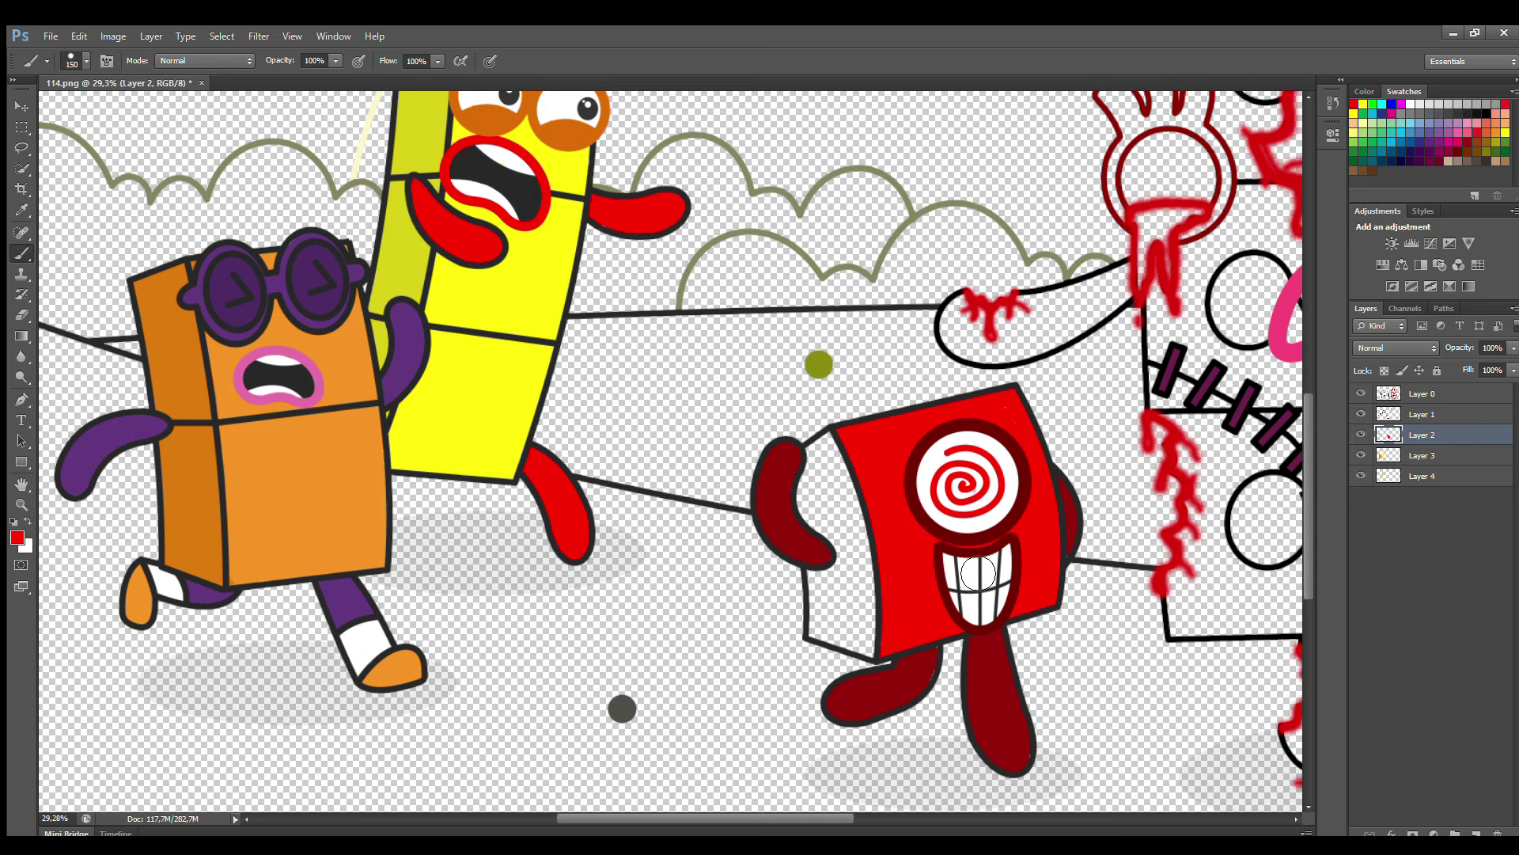
Paint the side face of the one-eyed block character a darker red on Layer 3
{"action": "key", "text": "alt+bracketleft"}
{"action": "key", "text": "i"}
{"action": "key", "text": "b"}
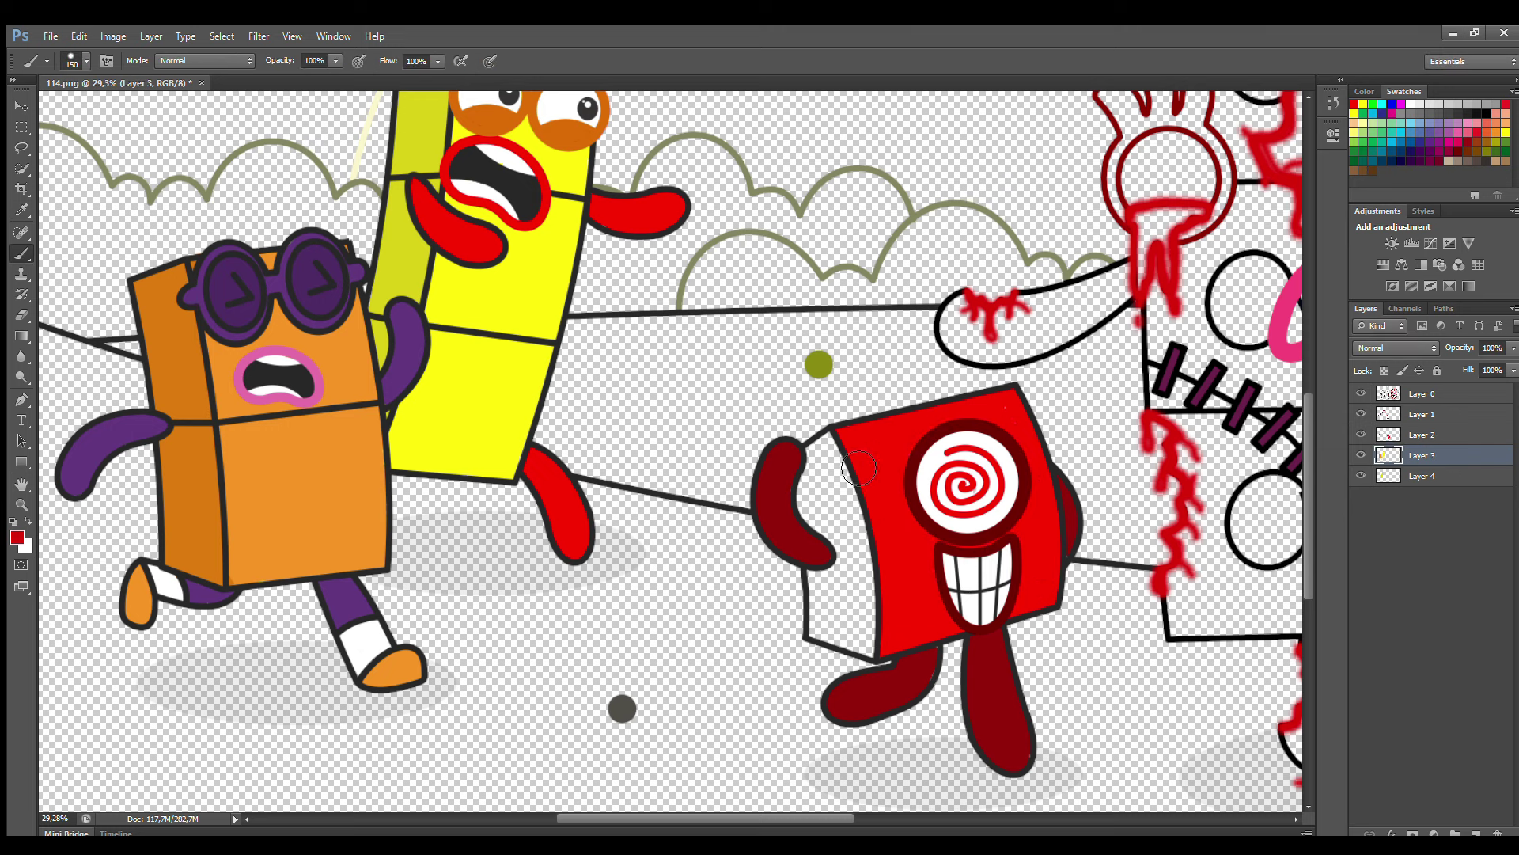
{"action": "mouse_move", "coordinate": [819, 443]}
{"action": "left_mouse_down"}
{"action": "mouse_move", "coordinate": [836, 621]}
{"action": "mouse_move", "coordinate": [867, 652]}
{"action": "mouse_move", "coordinate": [861, 626]}
{"action": "left_mouse_up"}
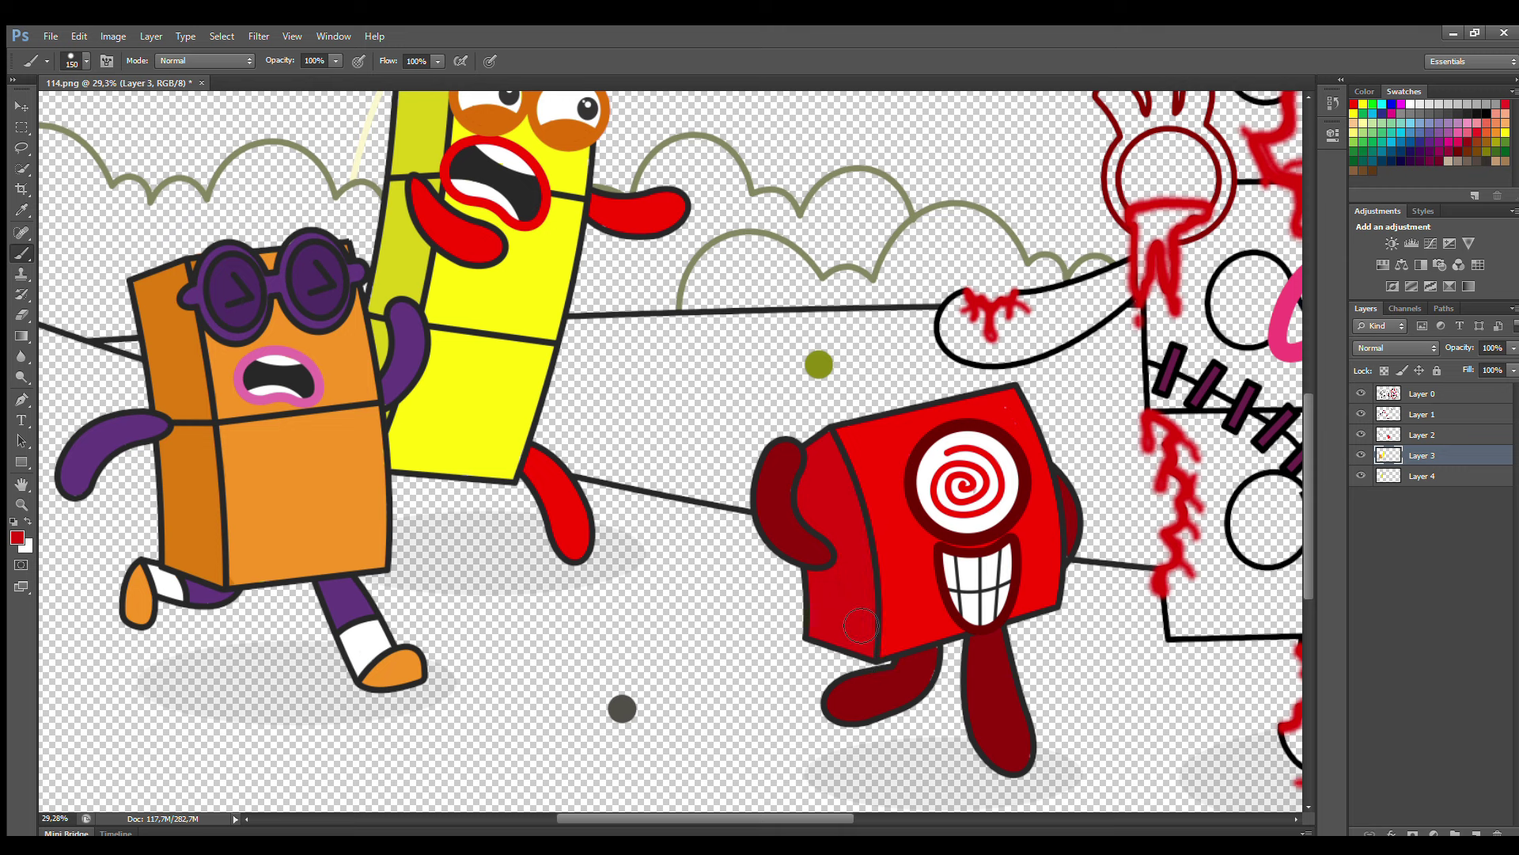
On Layer 1, fill the large block monster's teeth and the lower part of its half-closed eye with white
{"action": "scroll", "coordinate": [862, 607], "scroll_direction": "down", "scroll_amount": 4}
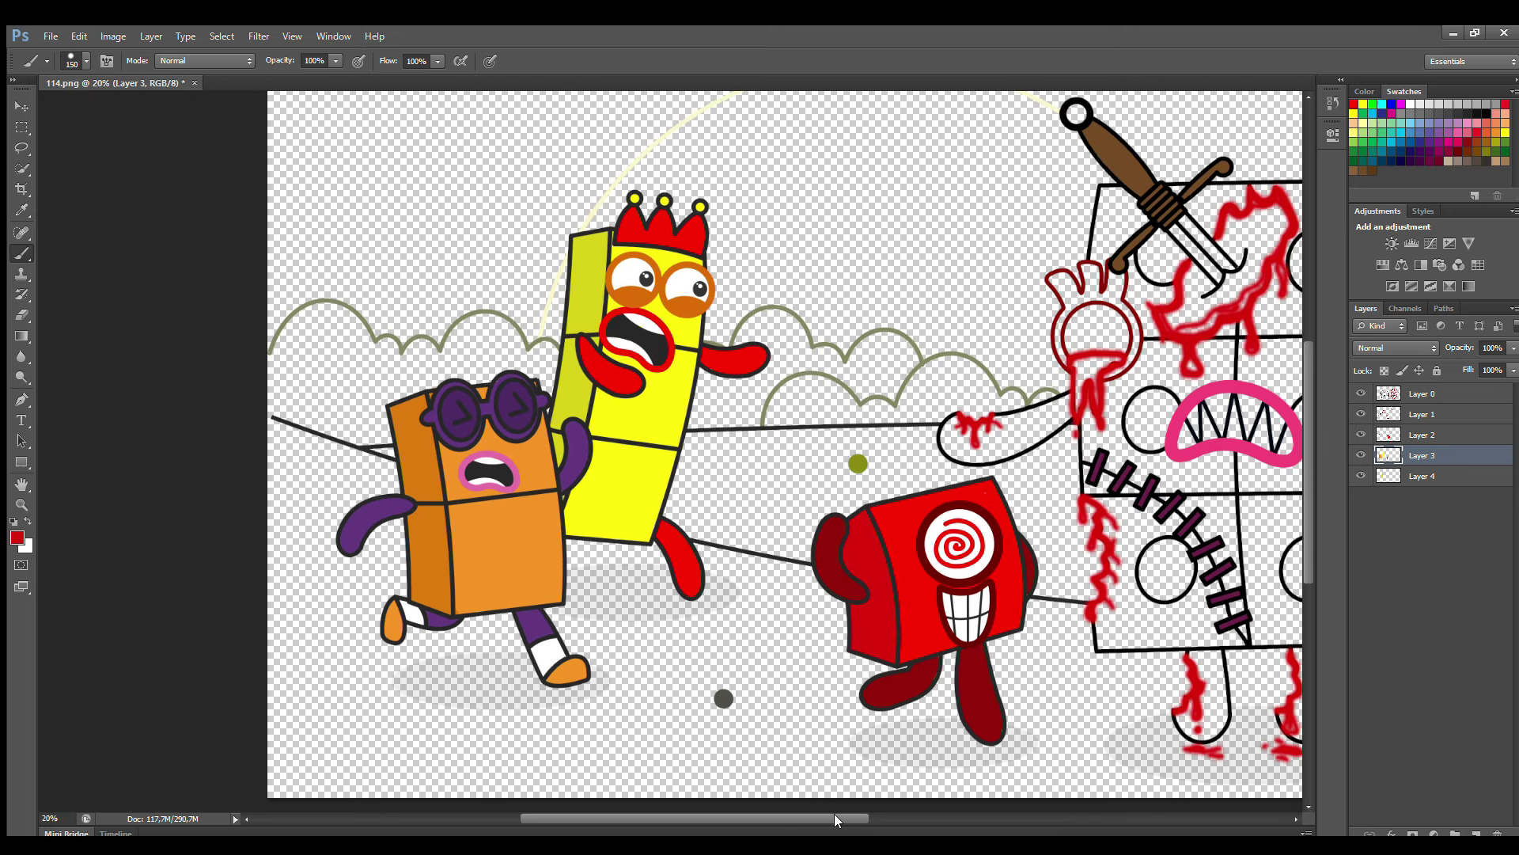
{"action": "left_click_drag", "start_coordinate": [834, 813], "coordinate": [929, 812]}
{"action": "left_click", "coordinate": [1450, 412]}
{"action": "left_click", "coordinate": [1260, 229], "text": "alt"}
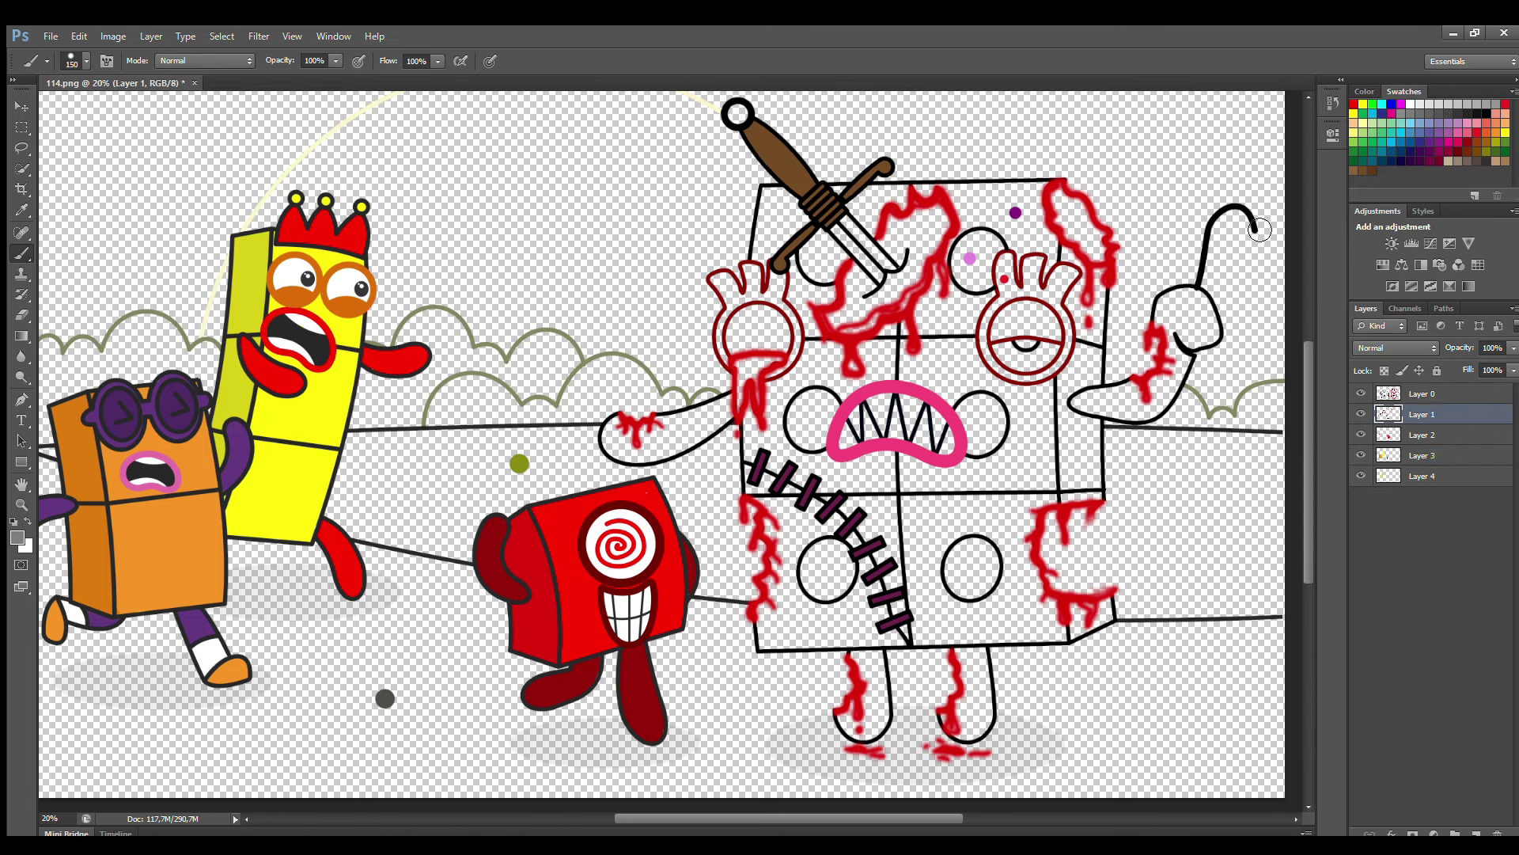
{"action": "mouse_move", "coordinate": [857, 446]}
{"action": "left_mouse_down"}
{"action": "mouse_move", "coordinate": [866, 413]}
{"action": "mouse_move", "coordinate": [918, 413]}
{"action": "mouse_move", "coordinate": [951, 452]}
{"action": "mouse_move", "coordinate": [932, 434]}
{"action": "left_mouse_up"}
{"action": "left_click", "coordinate": [1411, 104]}
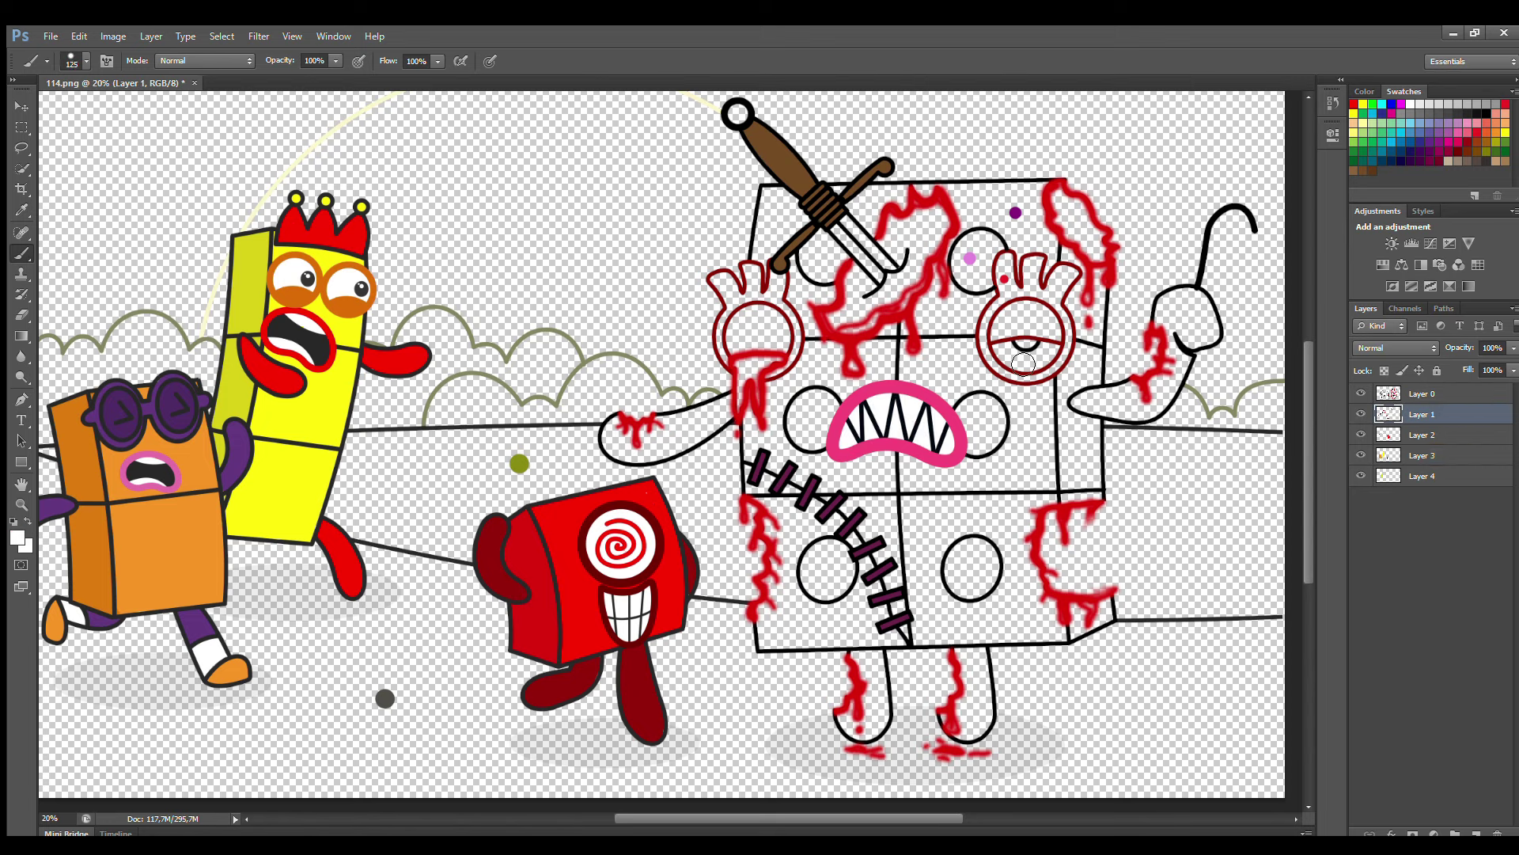
{"action": "left_click_drag", "start_coordinate": [999, 349], "coordinate": [1045, 357]}
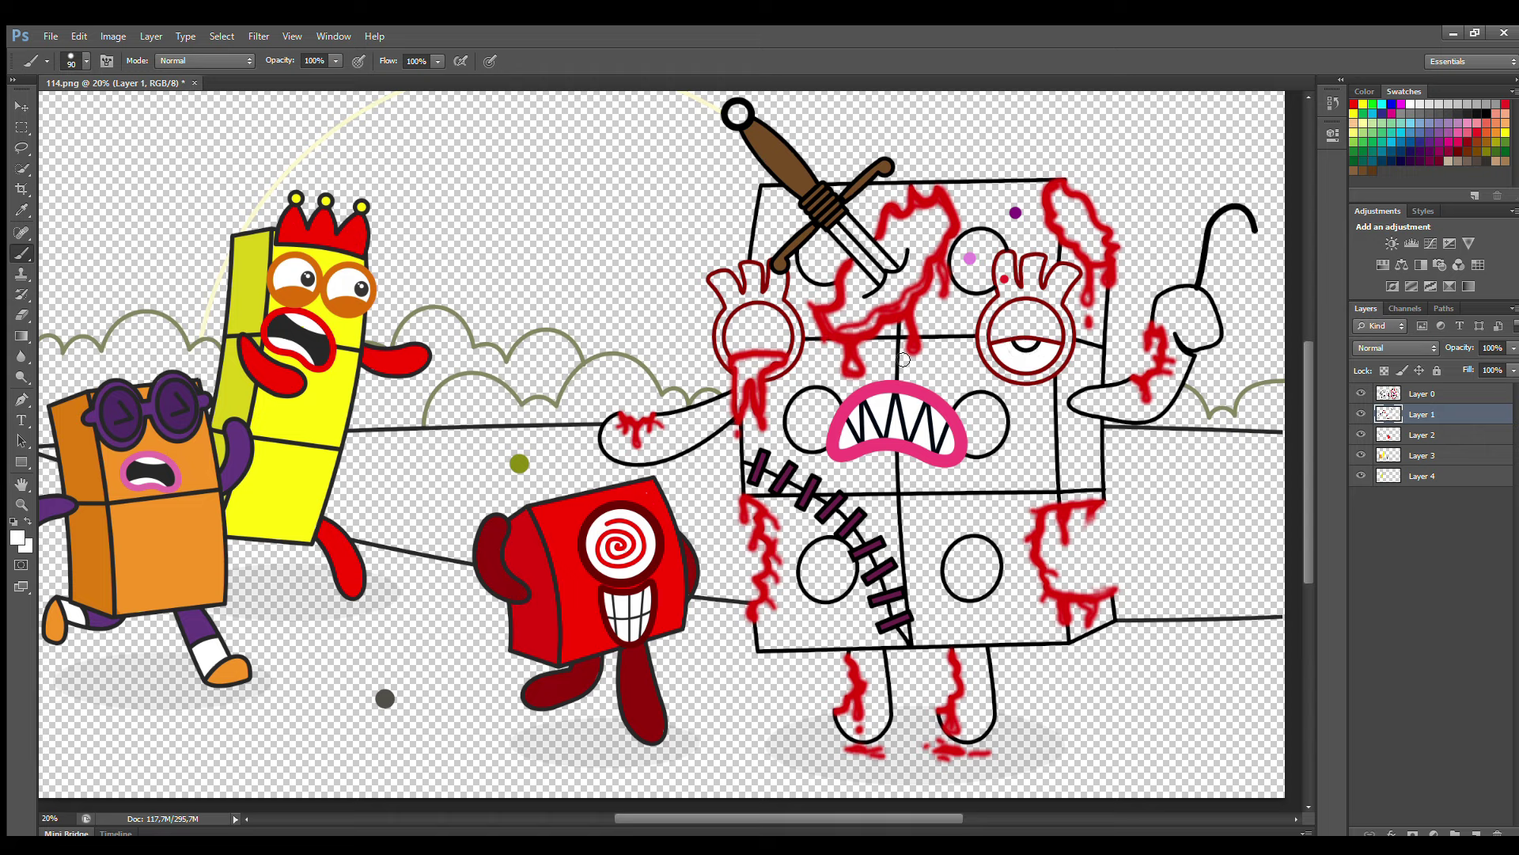
Paint the half-closed eye's pupil red and fill the blood dripping from the monster's other eye
{"action": "left_click", "coordinate": [1354, 106]}
{"action": "key", "text": "i"}
{"action": "key", "text": "b"}
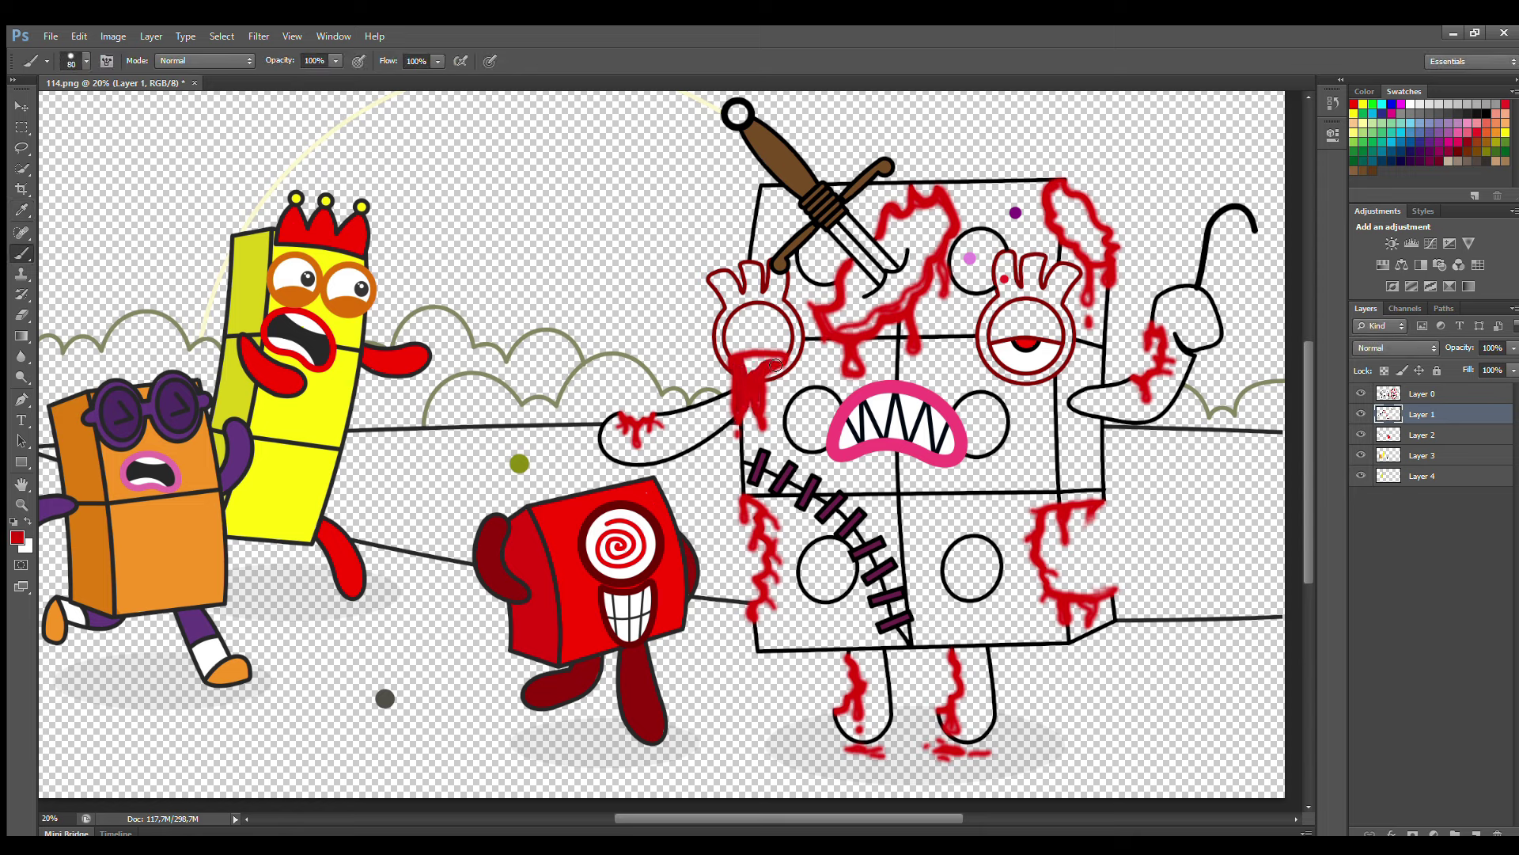
Fill the blood patch on the monster's upper corner, opposite the dagger, with dark red sampled from the eye outline
{"action": "key", "text": "i"}
{"action": "left_click", "coordinate": [714, 332]}
{"action": "key", "text": "b"}
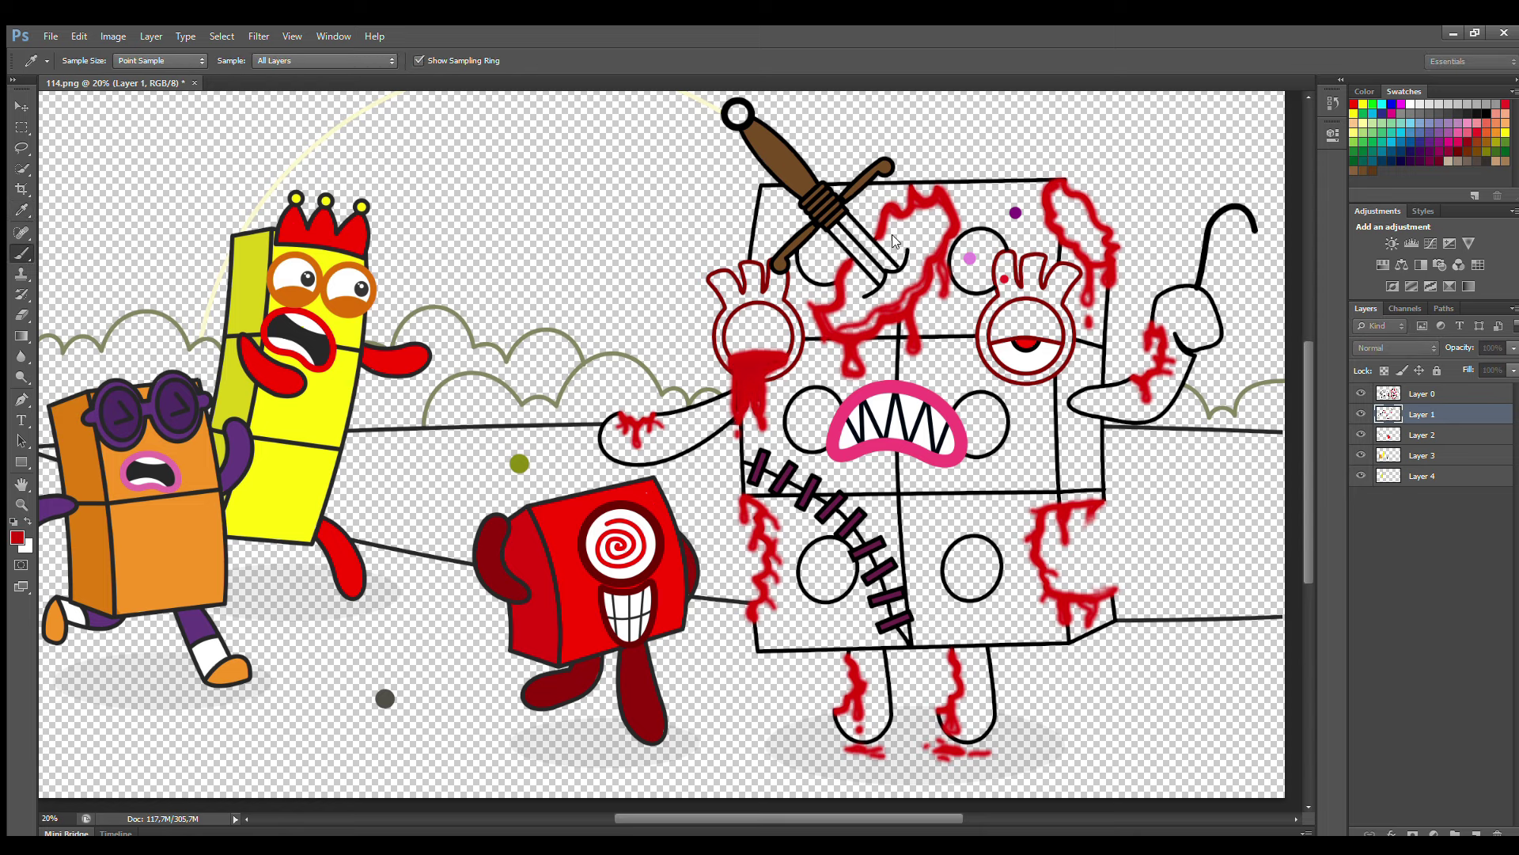
{"action": "mouse_move", "coordinate": [1055, 190]}
{"action": "left_mouse_down"}
{"action": "mouse_move", "coordinate": [1068, 232]}
{"action": "mouse_move", "coordinate": [1104, 243]}
{"action": "mouse_move", "coordinate": [1067, 199]}
{"action": "mouse_move", "coordinate": [1073, 212]}
{"action": "left_mouse_up"}
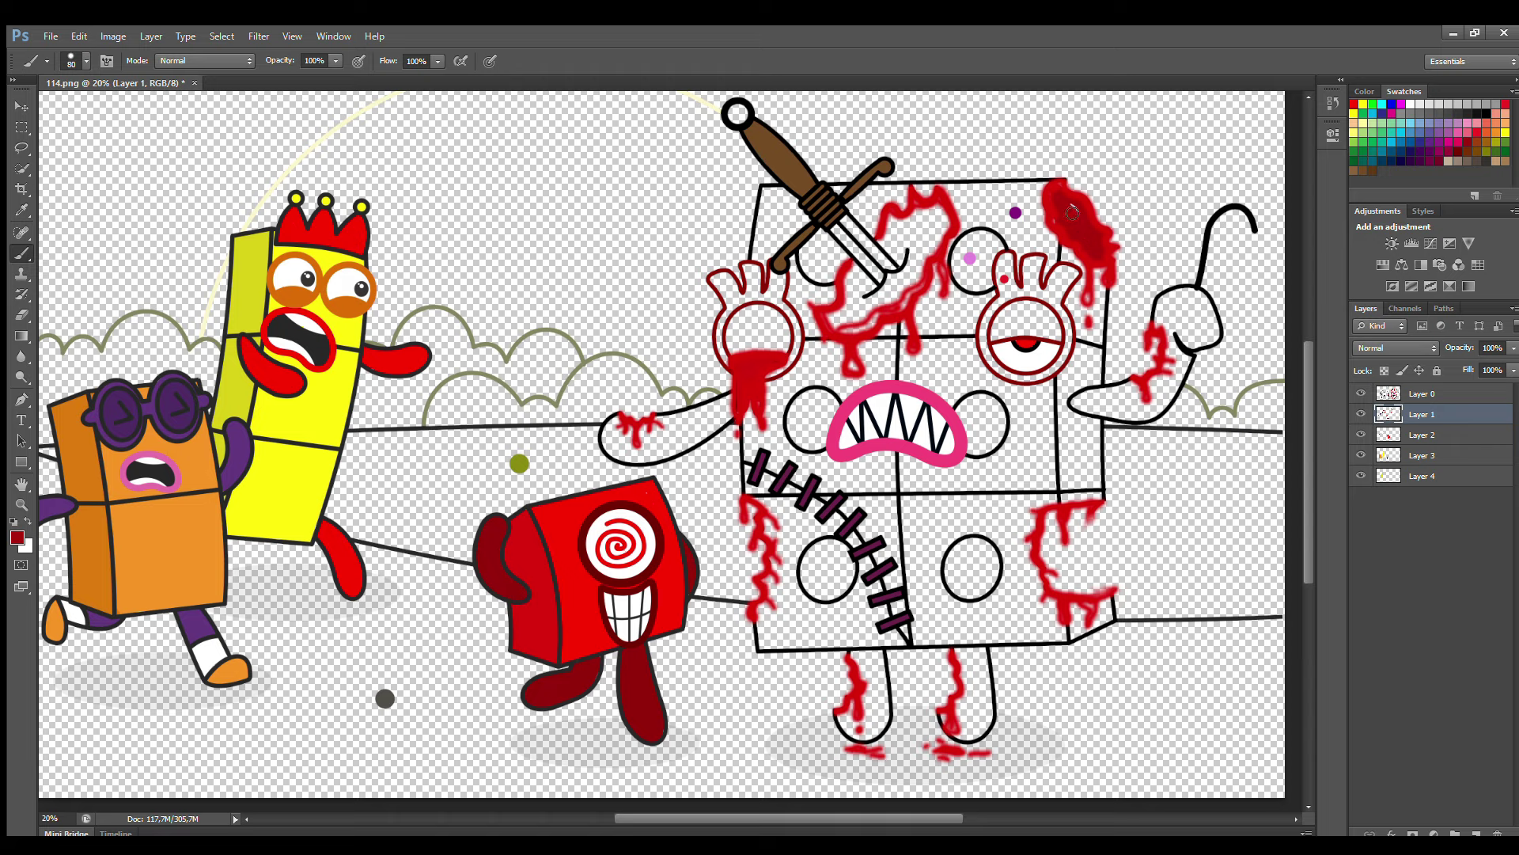
Paint the blade of the dagger in the monster's head light grey
{"action": "left_click", "coordinate": [1447, 105]}
{"action": "key", "text": "i"}
{"action": "key", "text": "b"}
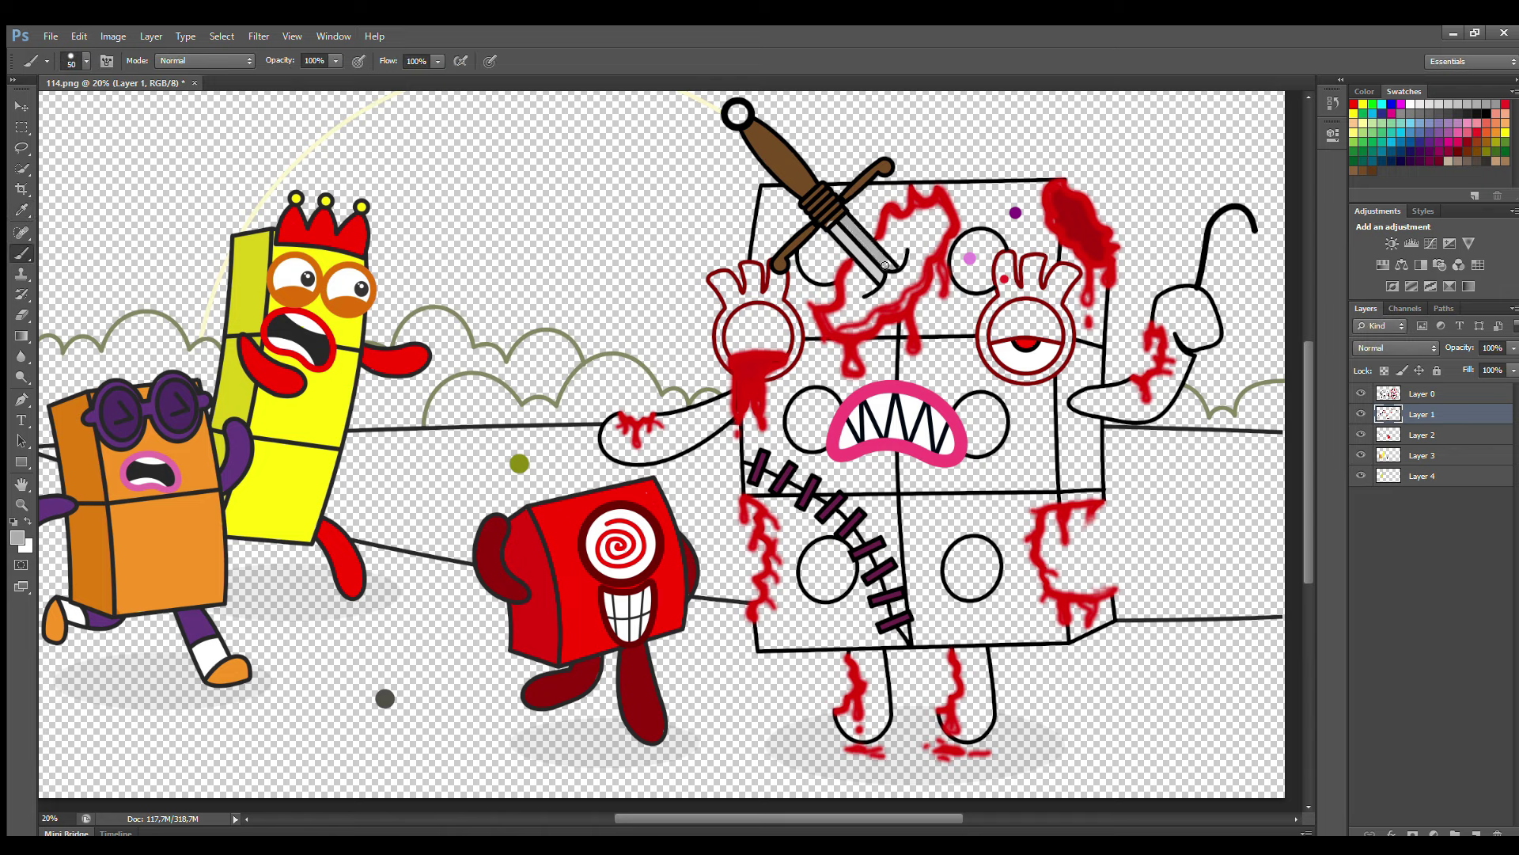
On Layer 2, fill the blood stain around the dagger wound with dark red
{"action": "left_click", "coordinate": [1424, 434]}
{"action": "left_click", "coordinate": [845, 278], "text": "alt"}
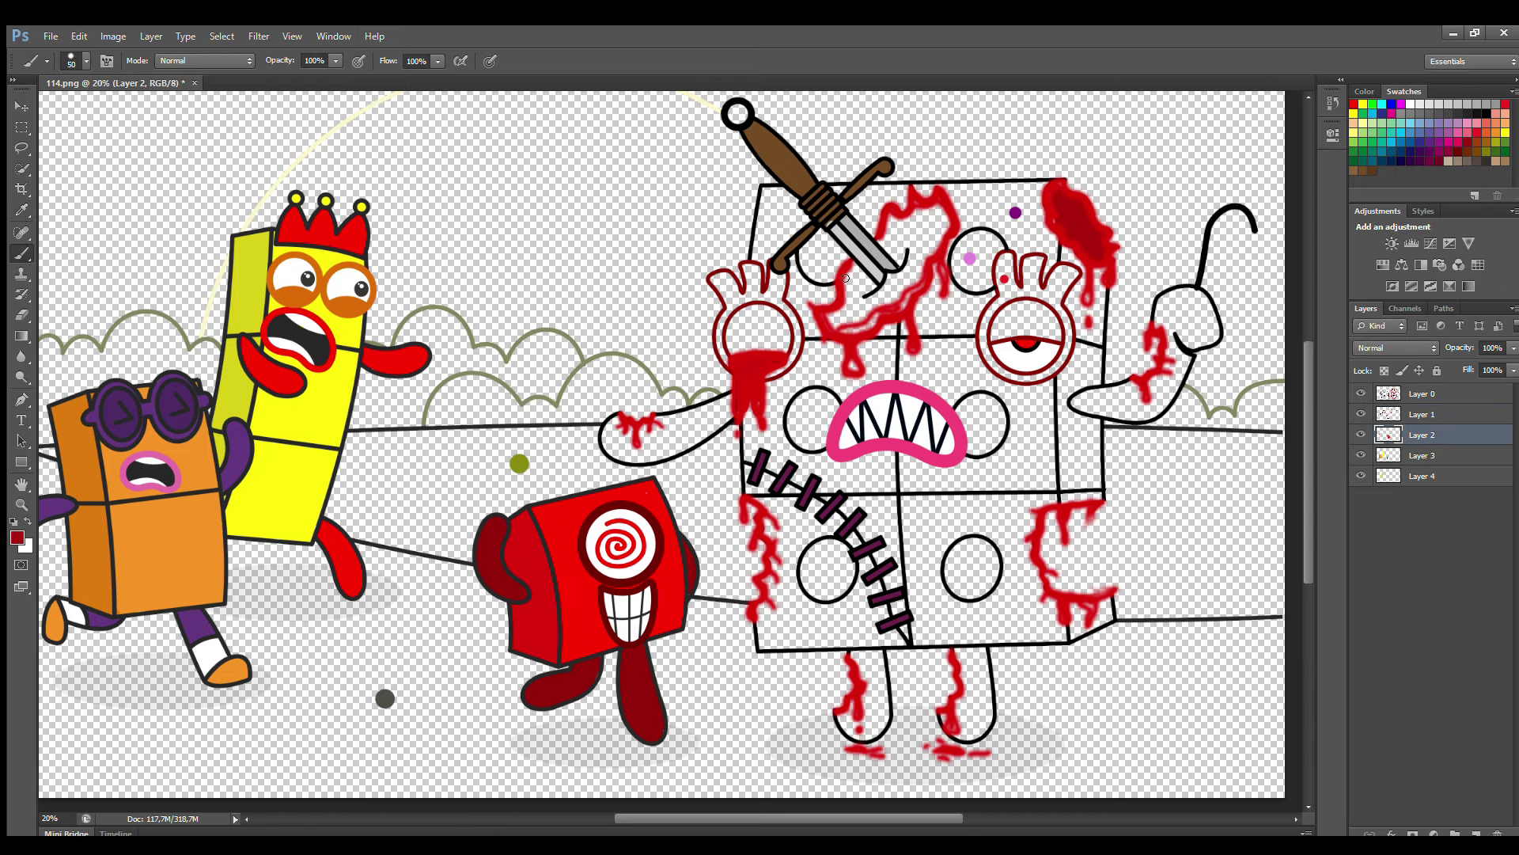
{"action": "mouse_move", "coordinate": [864, 273]}
{"action": "left_mouse_down"}
{"action": "mouse_move", "coordinate": [858, 333]}
{"action": "mouse_move", "coordinate": [909, 299]}
{"action": "mouse_move", "coordinate": [940, 239]}
{"action": "mouse_move", "coordinate": [906, 224]}
{"action": "mouse_move", "coordinate": [914, 242]}
{"action": "mouse_move", "coordinate": [949, 226]}
{"action": "mouse_move", "coordinate": [897, 235]}
{"action": "mouse_move", "coordinate": [915, 225]}
{"action": "mouse_move", "coordinate": [931, 251]}
{"action": "mouse_move", "coordinate": [920, 282]}
{"action": "mouse_move", "coordinate": [892, 283]}
{"action": "mouse_move", "coordinate": [894, 303]}
{"action": "mouse_move", "coordinate": [874, 279]}
{"action": "left_mouse_up"}
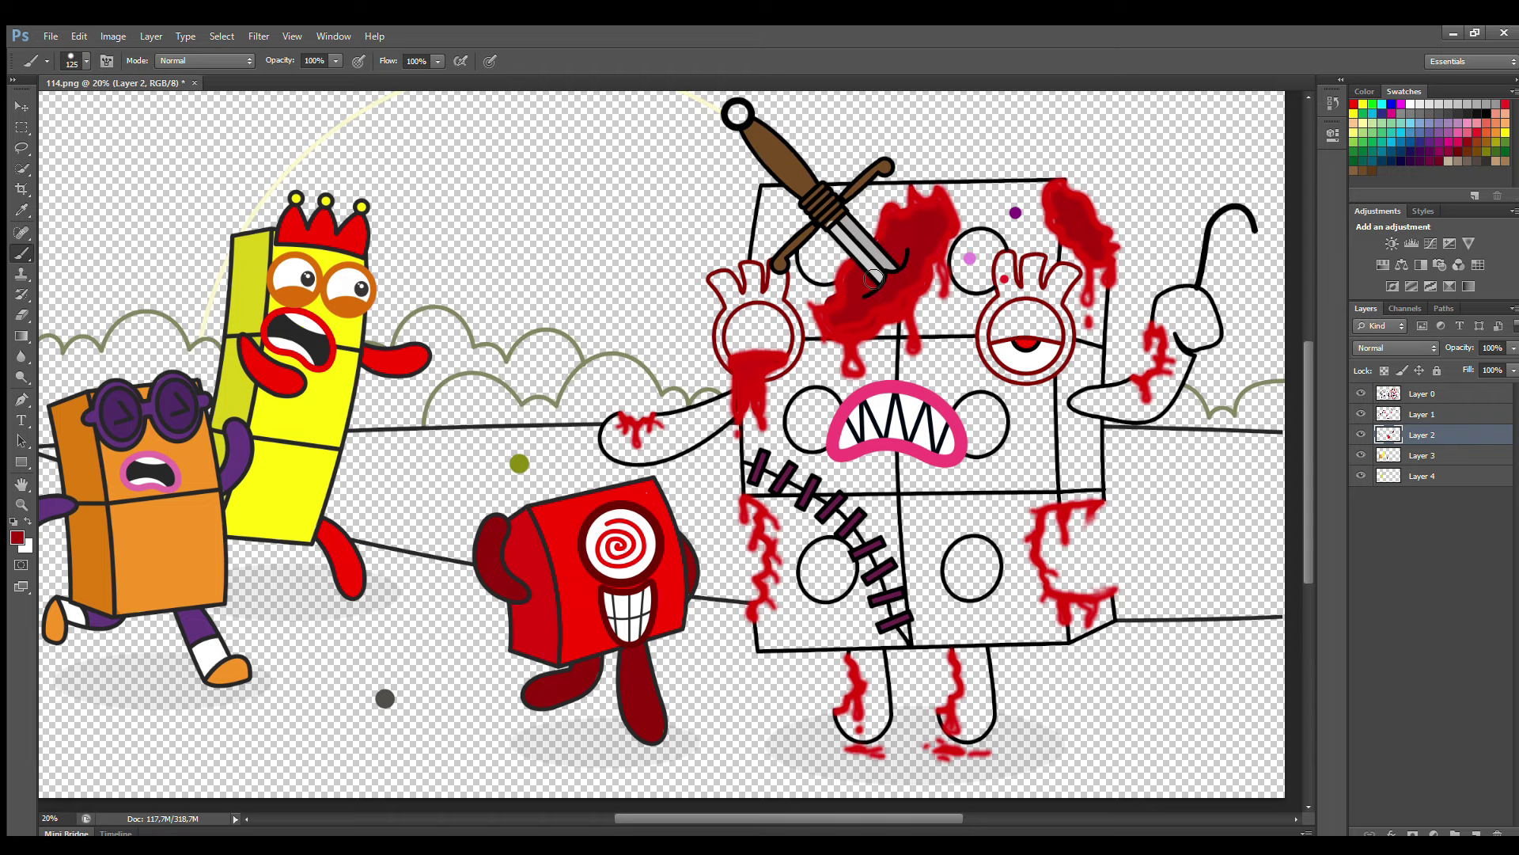
Paint both legs and both arms of the large block monster dark red on Layer 2
{"action": "key", "text": "i"}
{"action": "left_click", "coordinate": [859, 287]}
{"action": "key", "text": "b"}
{"action": "mouse_move", "coordinate": [965, 658]}
{"action": "left_mouse_down"}
{"action": "mouse_move", "coordinate": [957, 730]}
{"action": "mouse_move", "coordinate": [987, 687]}
{"action": "left_mouse_up"}
{"action": "left_click", "coordinate": [976, 659]}
{"action": "mouse_move", "coordinate": [863, 656]}
{"action": "left_mouse_down"}
{"action": "mouse_move", "coordinate": [852, 727]}
{"action": "mouse_move", "coordinate": [878, 731]}
{"action": "mouse_move", "coordinate": [865, 736]}
{"action": "mouse_move", "coordinate": [871, 662]}
{"action": "left_mouse_up"}
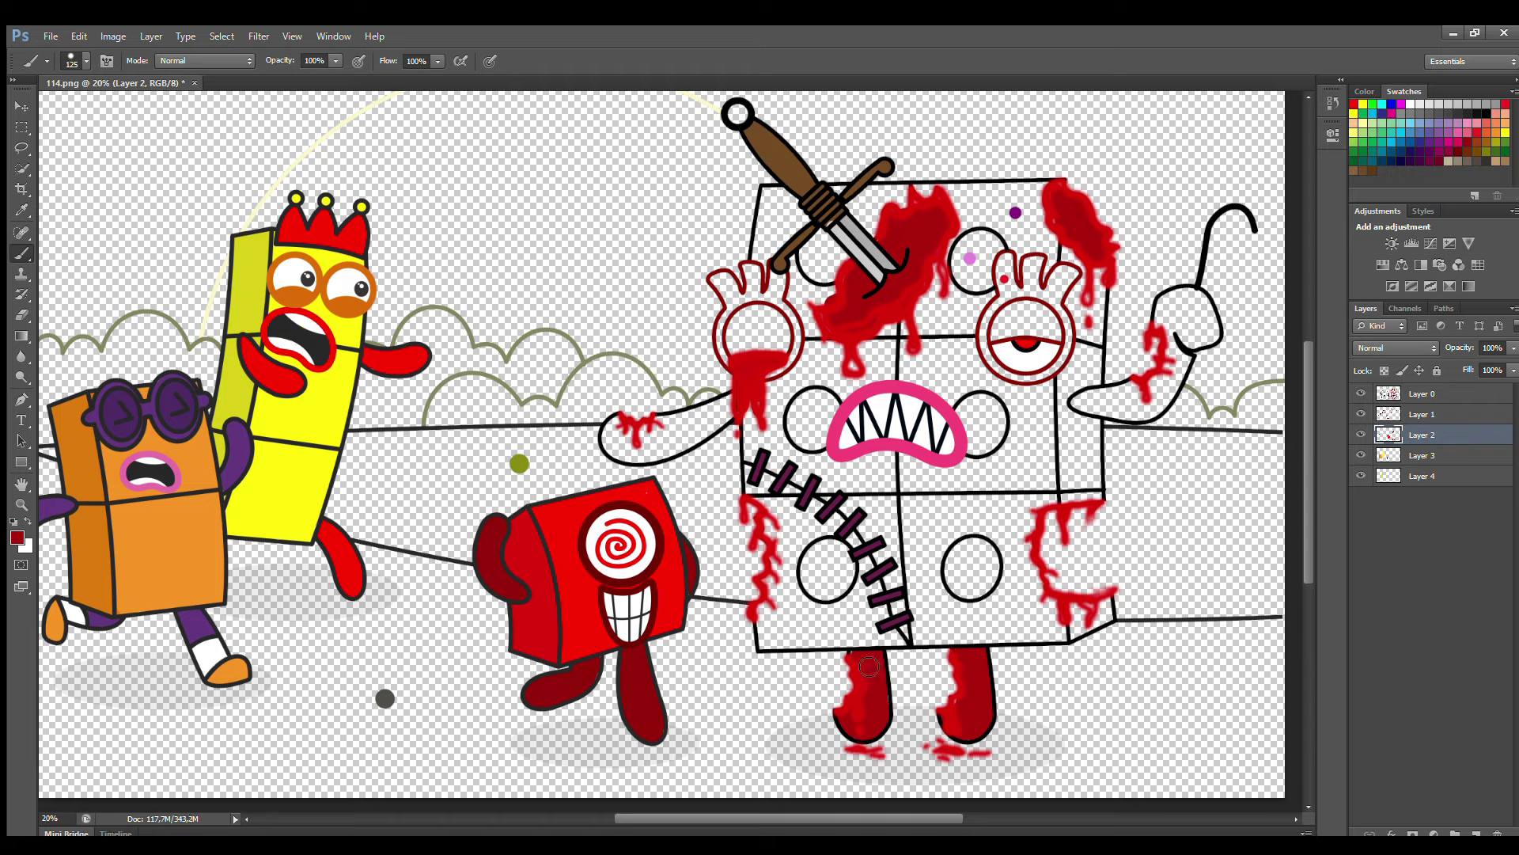
{"action": "mouse_move", "coordinate": [1085, 405]}
{"action": "left_mouse_down"}
{"action": "mouse_move", "coordinate": [1163, 382]}
{"action": "mouse_move", "coordinate": [1166, 313]}
{"action": "mouse_move", "coordinate": [1205, 306]}
{"action": "mouse_move", "coordinate": [1216, 340]}
{"action": "mouse_move", "coordinate": [1197, 346]}
{"action": "mouse_move", "coordinate": [1199, 326]}
{"action": "mouse_move", "coordinate": [1170, 398]}
{"action": "mouse_move", "coordinate": [1110, 411]}
{"action": "left_mouse_up"}
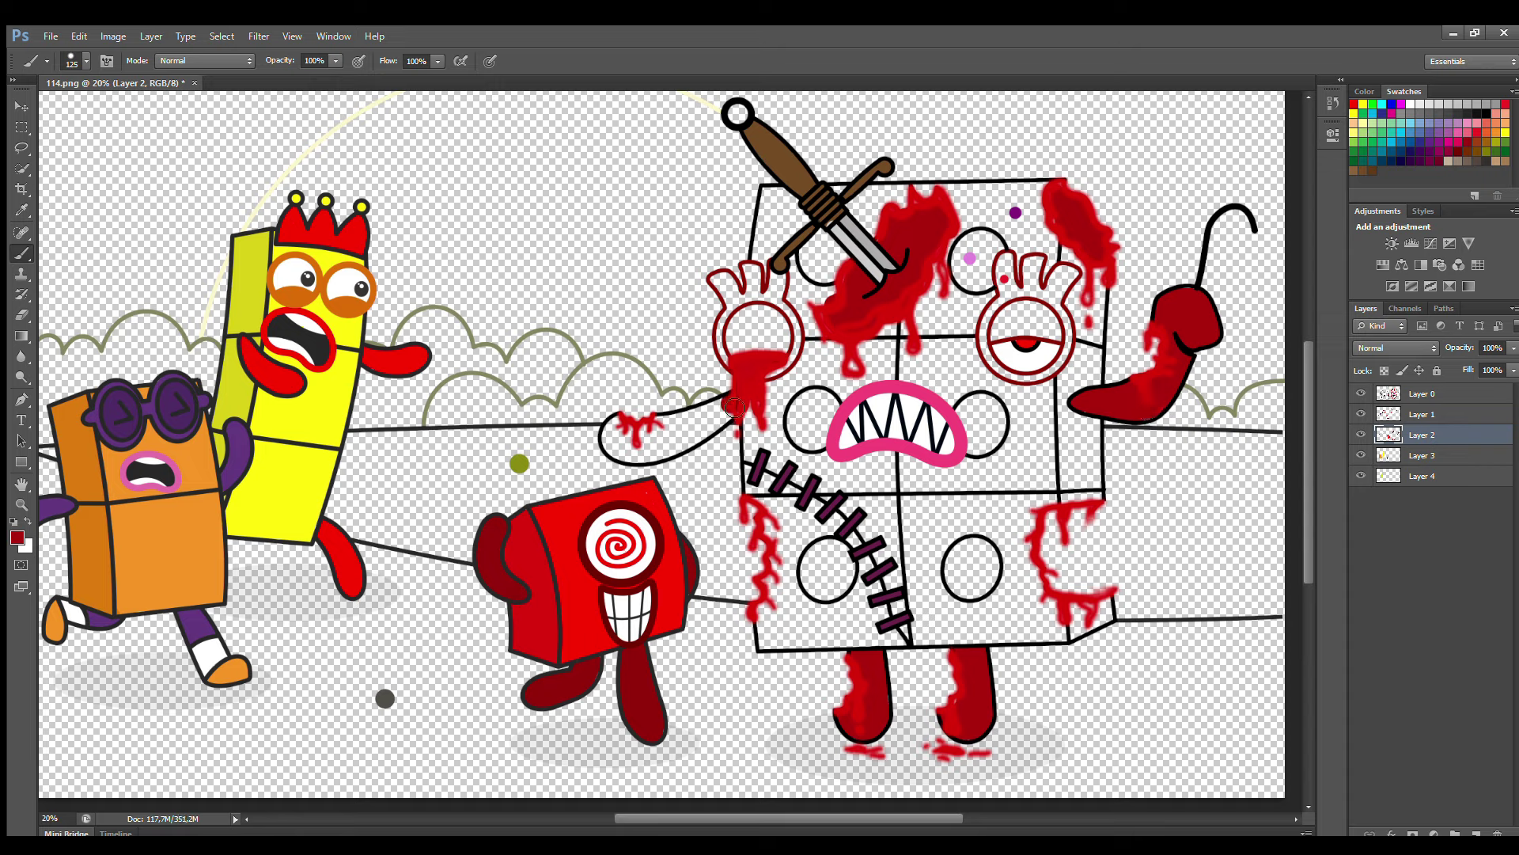
{"action": "mouse_move", "coordinate": [703, 419]}
{"action": "left_mouse_down"}
{"action": "mouse_move", "coordinate": [625, 428]}
{"action": "mouse_move", "coordinate": [614, 449]}
{"action": "mouse_move", "coordinate": [672, 455]}
{"action": "mouse_move", "coordinate": [731, 416]}
{"action": "left_mouse_up"}
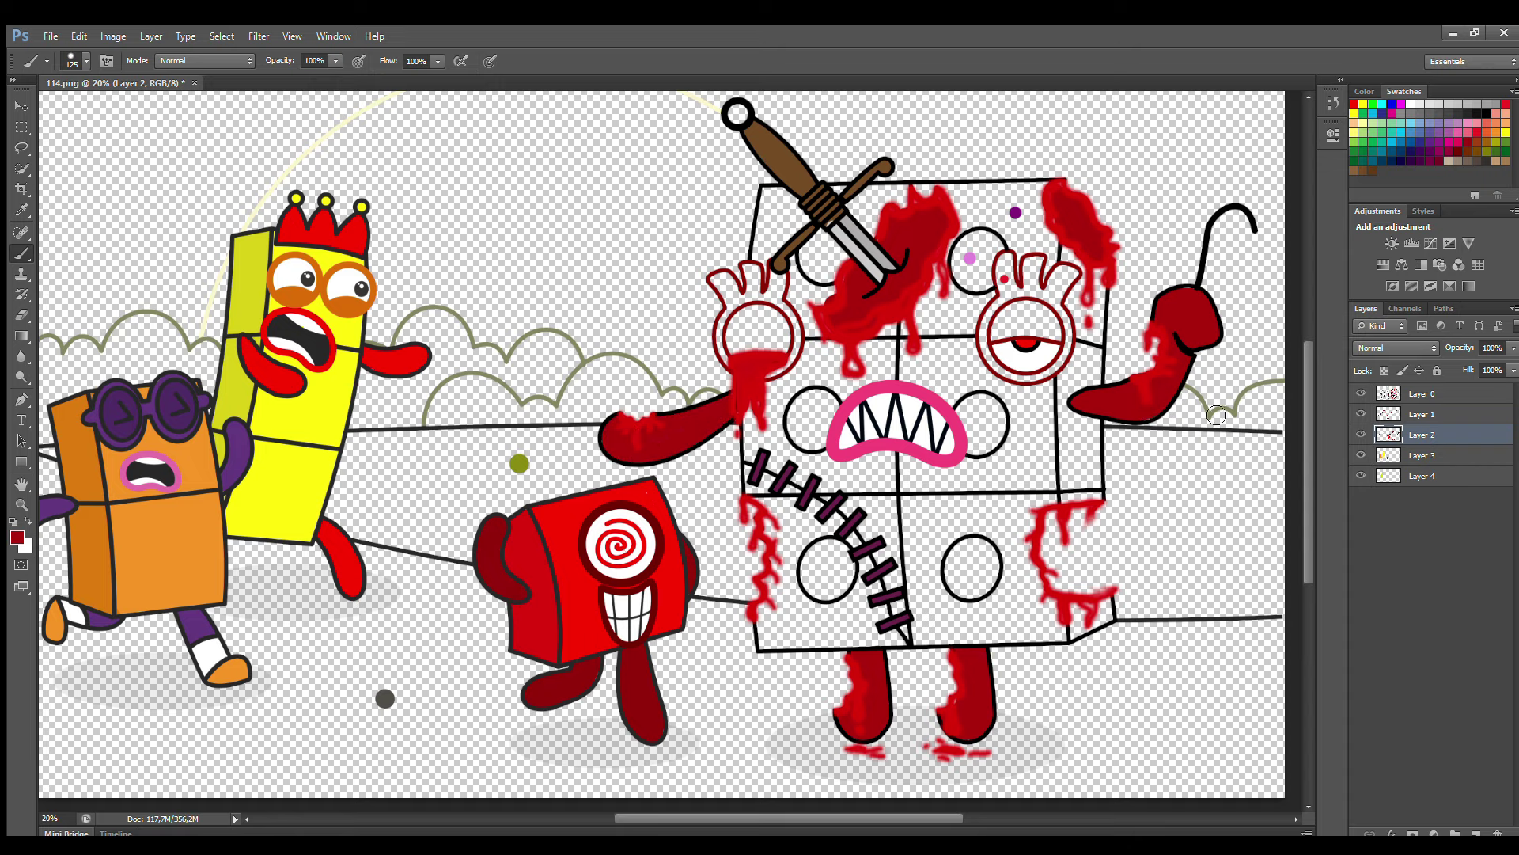
Fill the monster's eye rims, lashes and eyelid with crimson red, and its wide-open bleeding eye with white
{"action": "left_click", "coordinate": [12, 207]}
{"action": "key", "text": "b"}
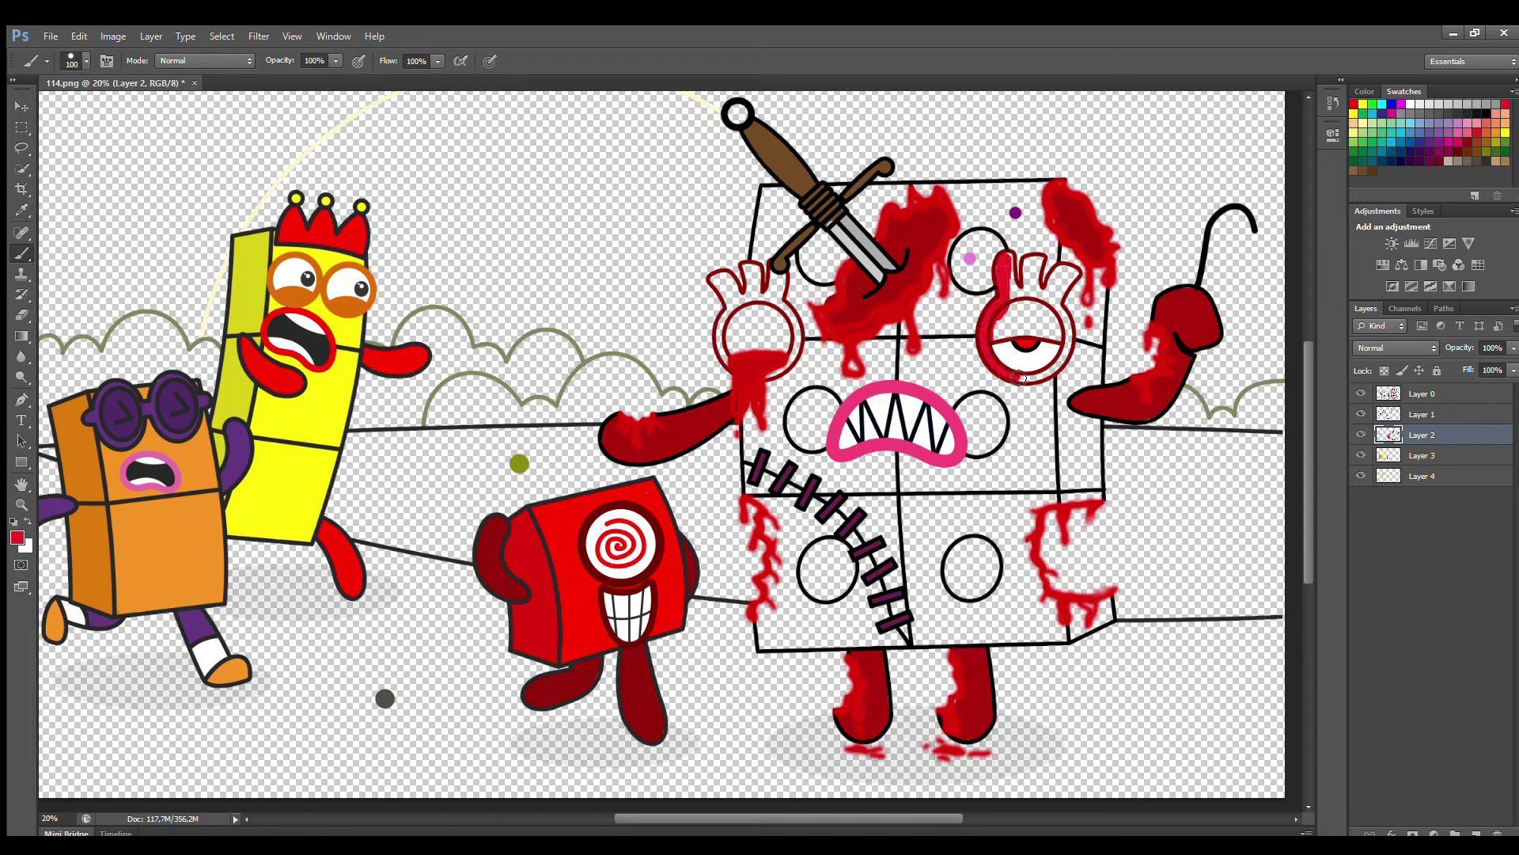
{"action": "mouse_move", "coordinate": [1020, 377]}
{"action": "left_mouse_down"}
{"action": "mouse_move", "coordinate": [1064, 363]}
{"action": "mouse_move", "coordinate": [1076, 275]}
{"action": "mouse_move", "coordinate": [1044, 298]}
{"action": "mouse_move", "coordinate": [1033, 265]}
{"action": "mouse_move", "coordinate": [1032, 287]}
{"action": "mouse_move", "coordinate": [1008, 262]}
{"action": "mouse_move", "coordinate": [1017, 306]}
{"action": "mouse_move", "coordinate": [1051, 323]}
{"action": "mouse_move", "coordinate": [995, 344]}
{"action": "mouse_move", "coordinate": [1035, 327]}
{"action": "left_mouse_up"}
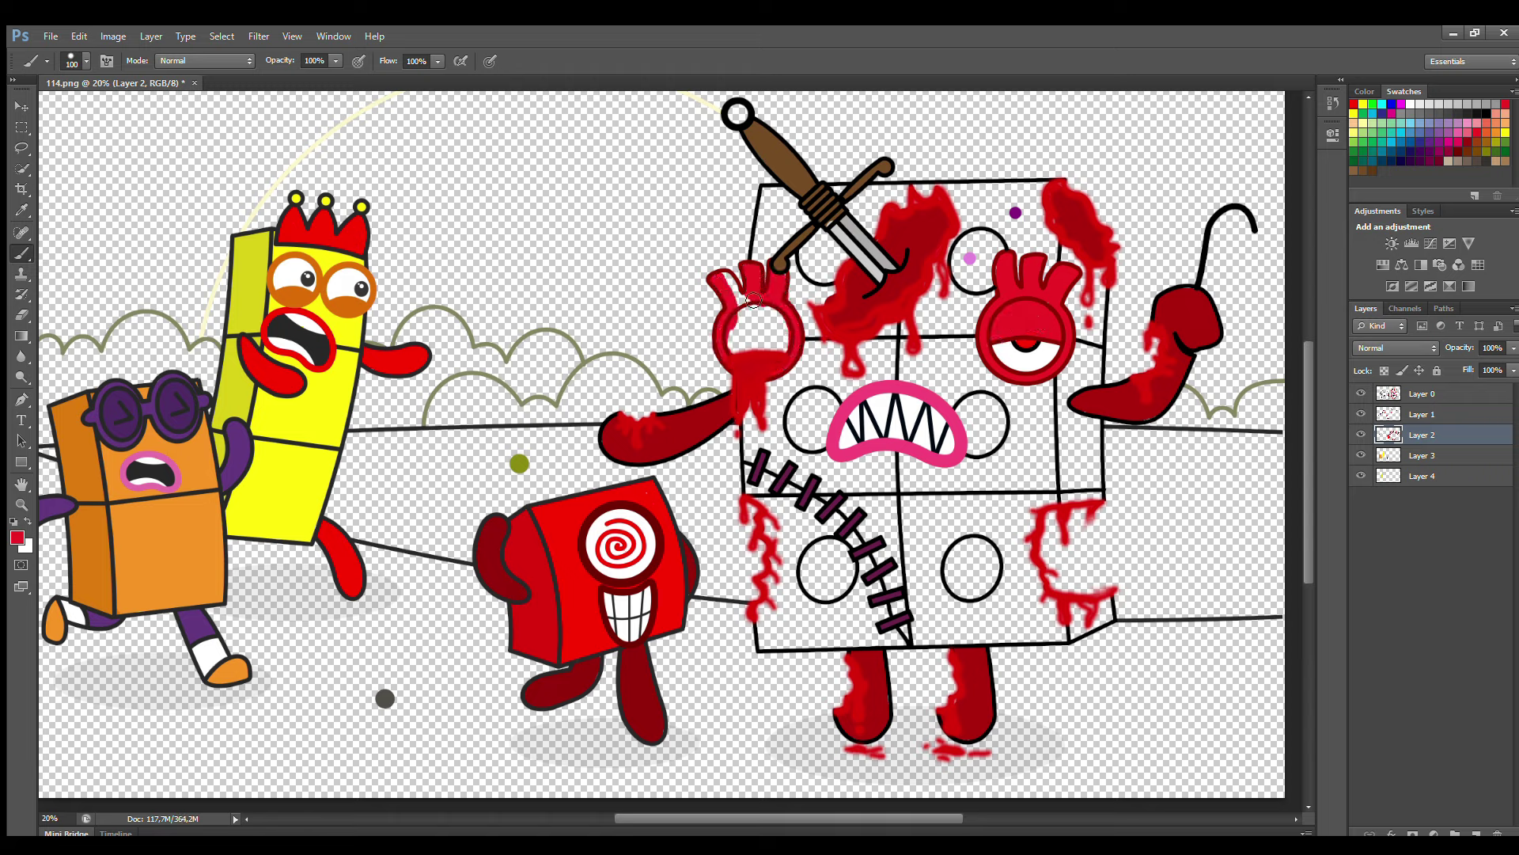
{"action": "mouse_move", "coordinate": [741, 299]}
{"action": "left_mouse_down"}
{"action": "mouse_move", "coordinate": [781, 352]}
{"action": "mouse_move", "coordinate": [760, 324]}
{"action": "left_mouse_up"}
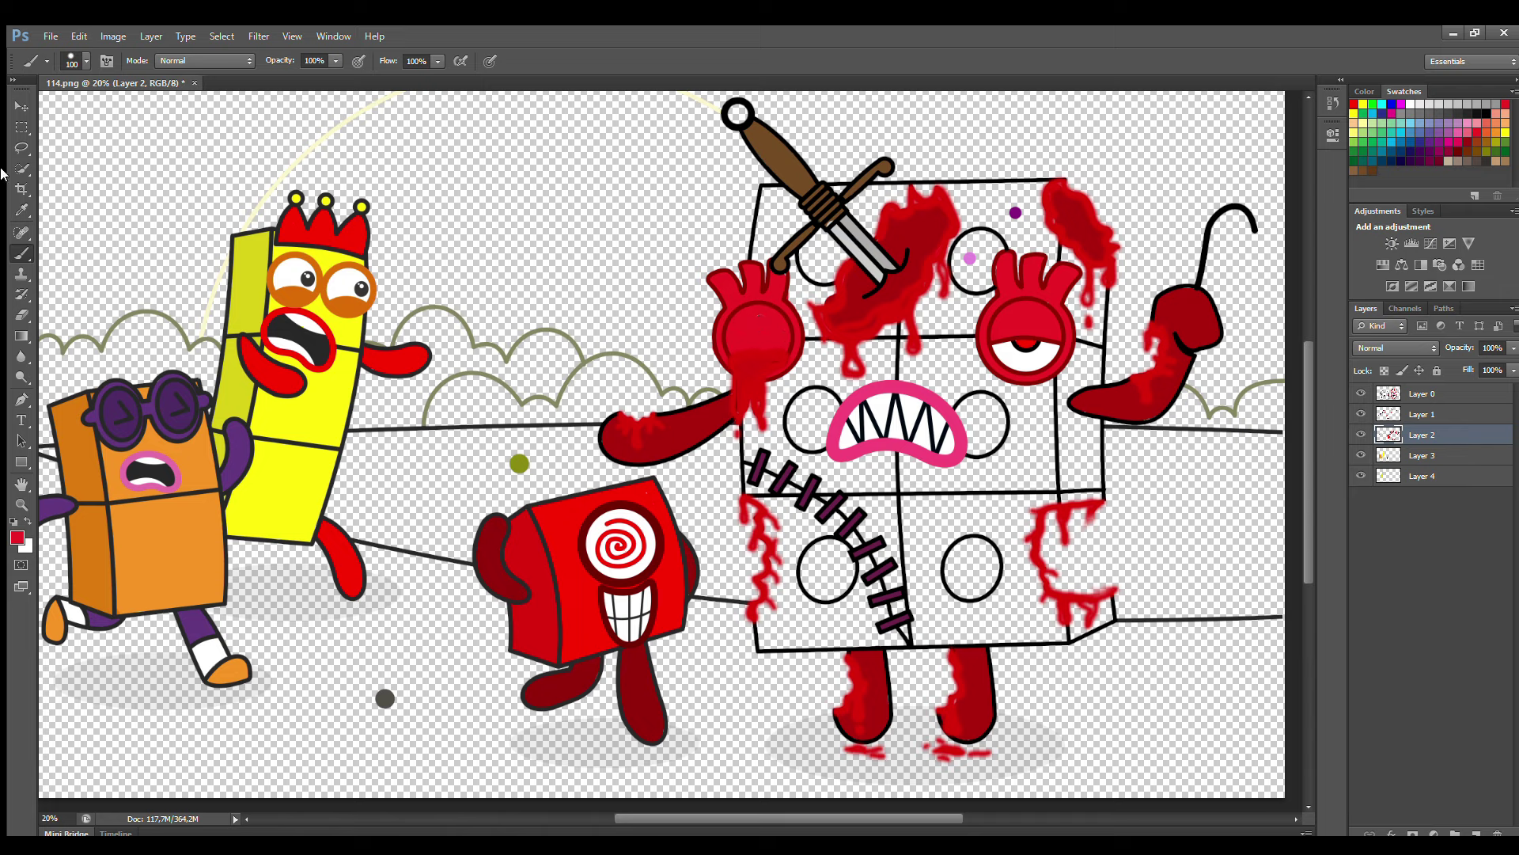
{"action": "key", "text": "x"}
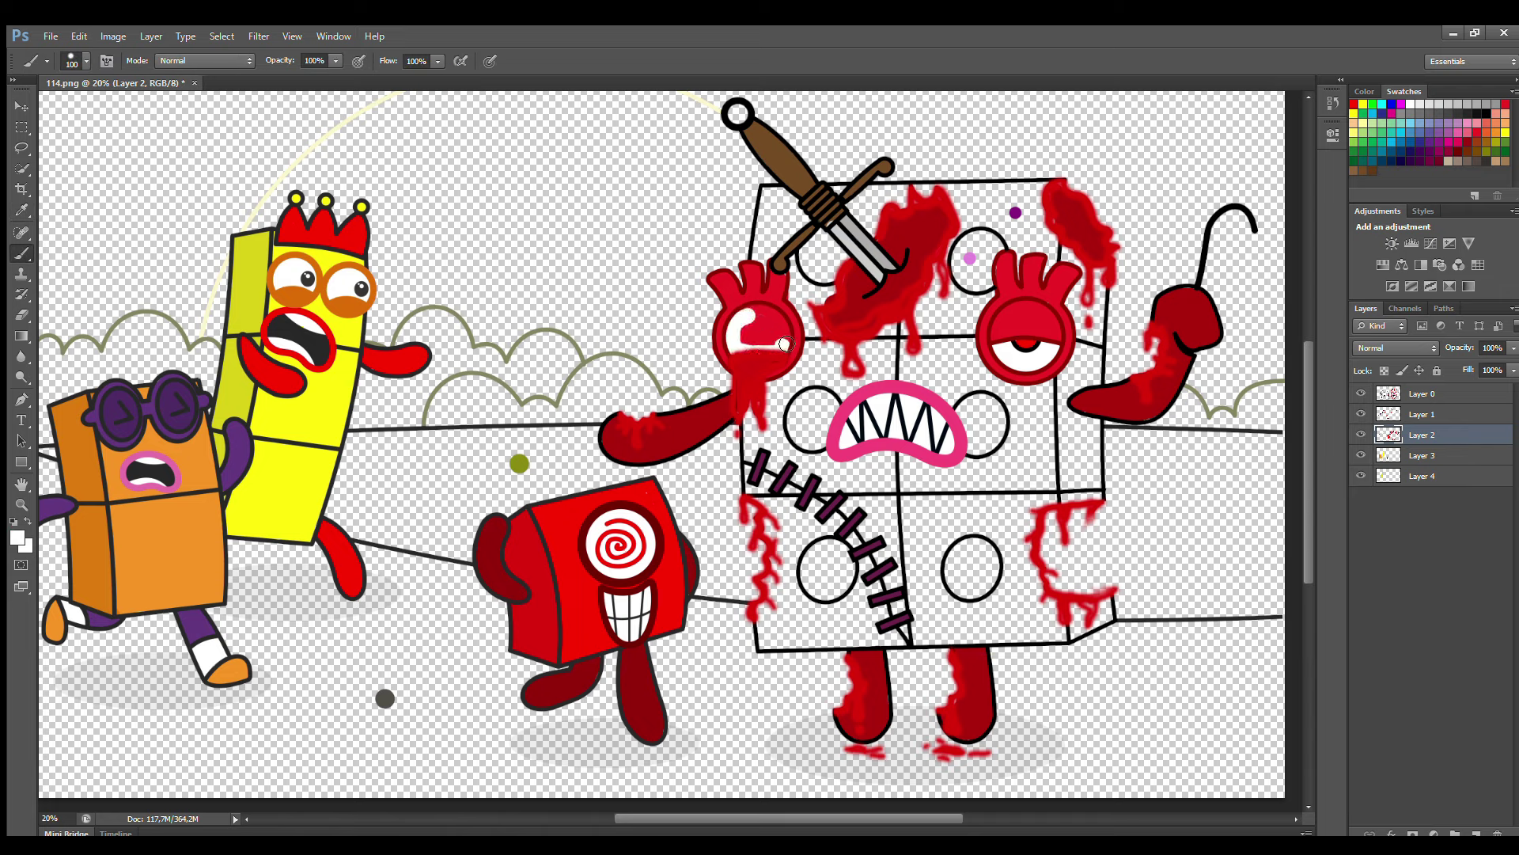
{"action": "mouse_move", "coordinate": [784, 343]}
{"action": "left_mouse_down"}
{"action": "mouse_move", "coordinate": [750, 318]}
{"action": "mouse_move", "coordinate": [773, 343]}
{"action": "left_mouse_up"}
On Layer 3, fill the six round spots on the monster's front face with light violet-pink
{"action": "left_click", "coordinate": [1418, 456]}
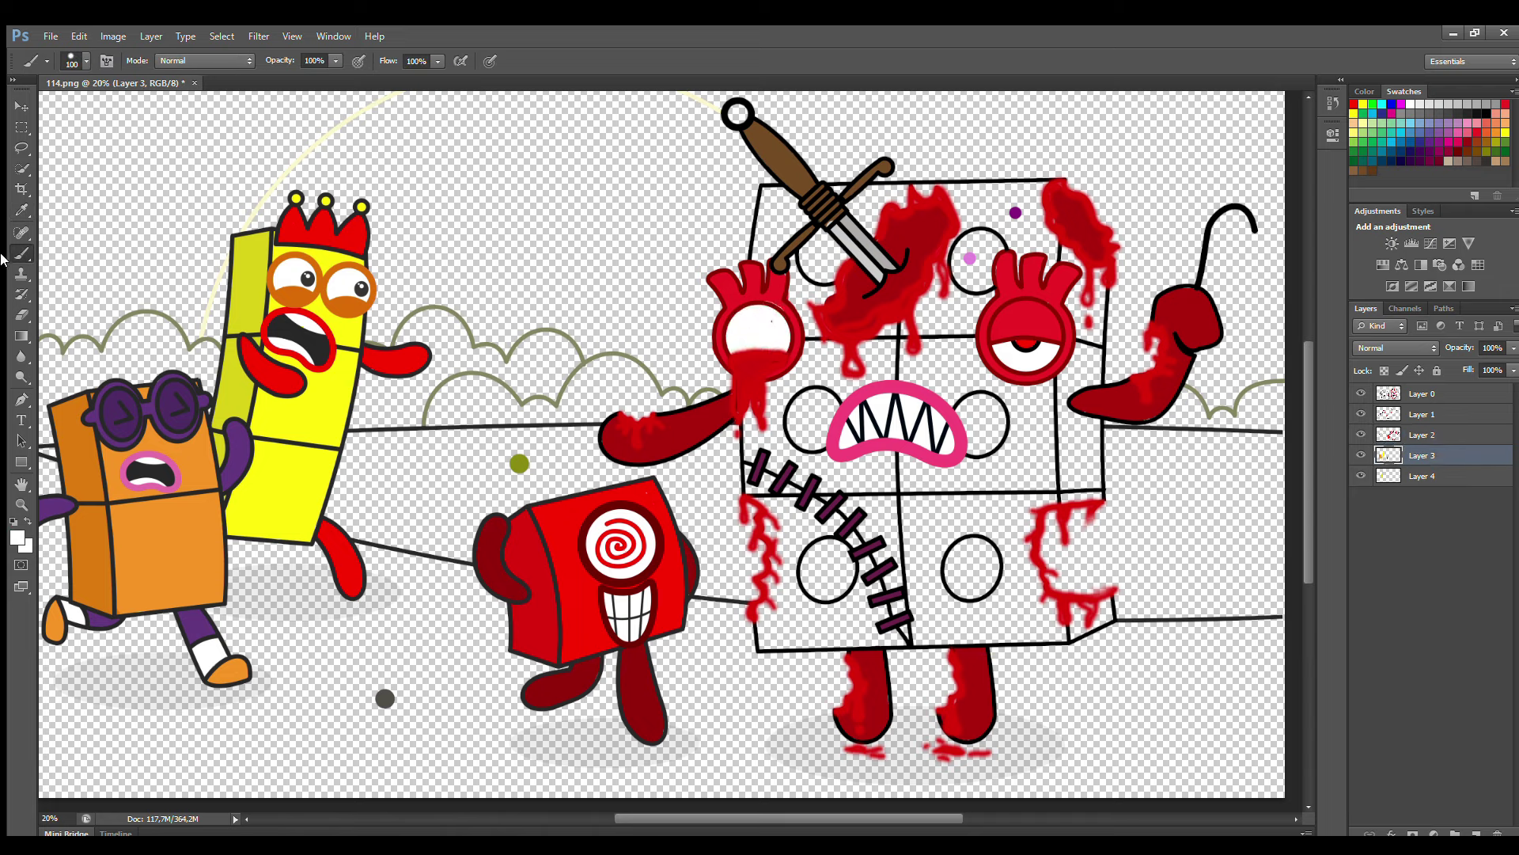
{"action": "left_click", "coordinate": [970, 259], "text": "alt"}
{"action": "left_click_drag", "start_coordinate": [837, 275], "coordinate": [836, 255]}
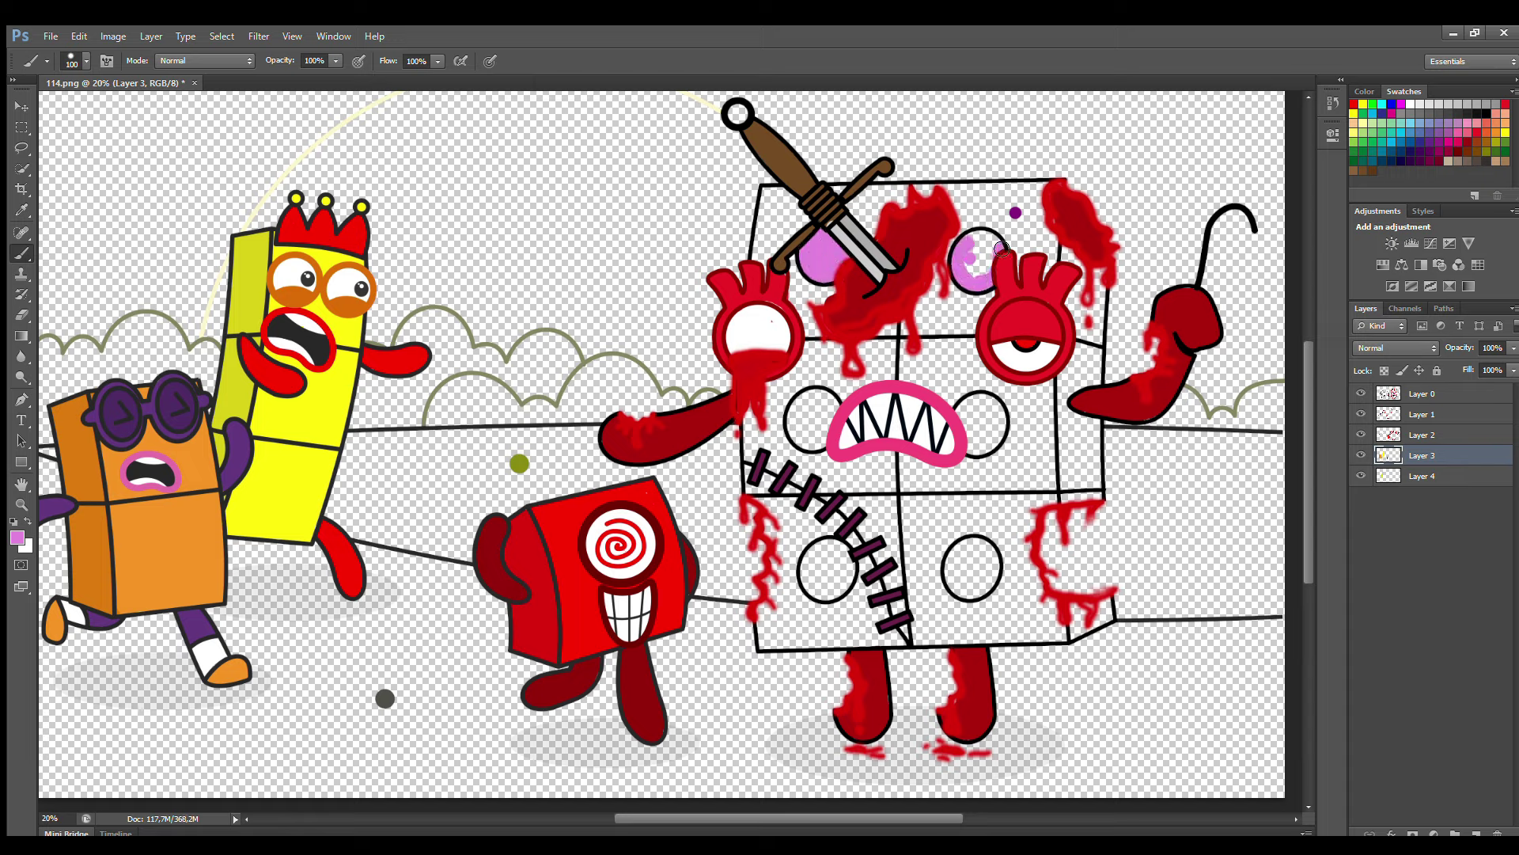
{"action": "left_click_drag", "start_coordinate": [1002, 248], "coordinate": [988, 264]}
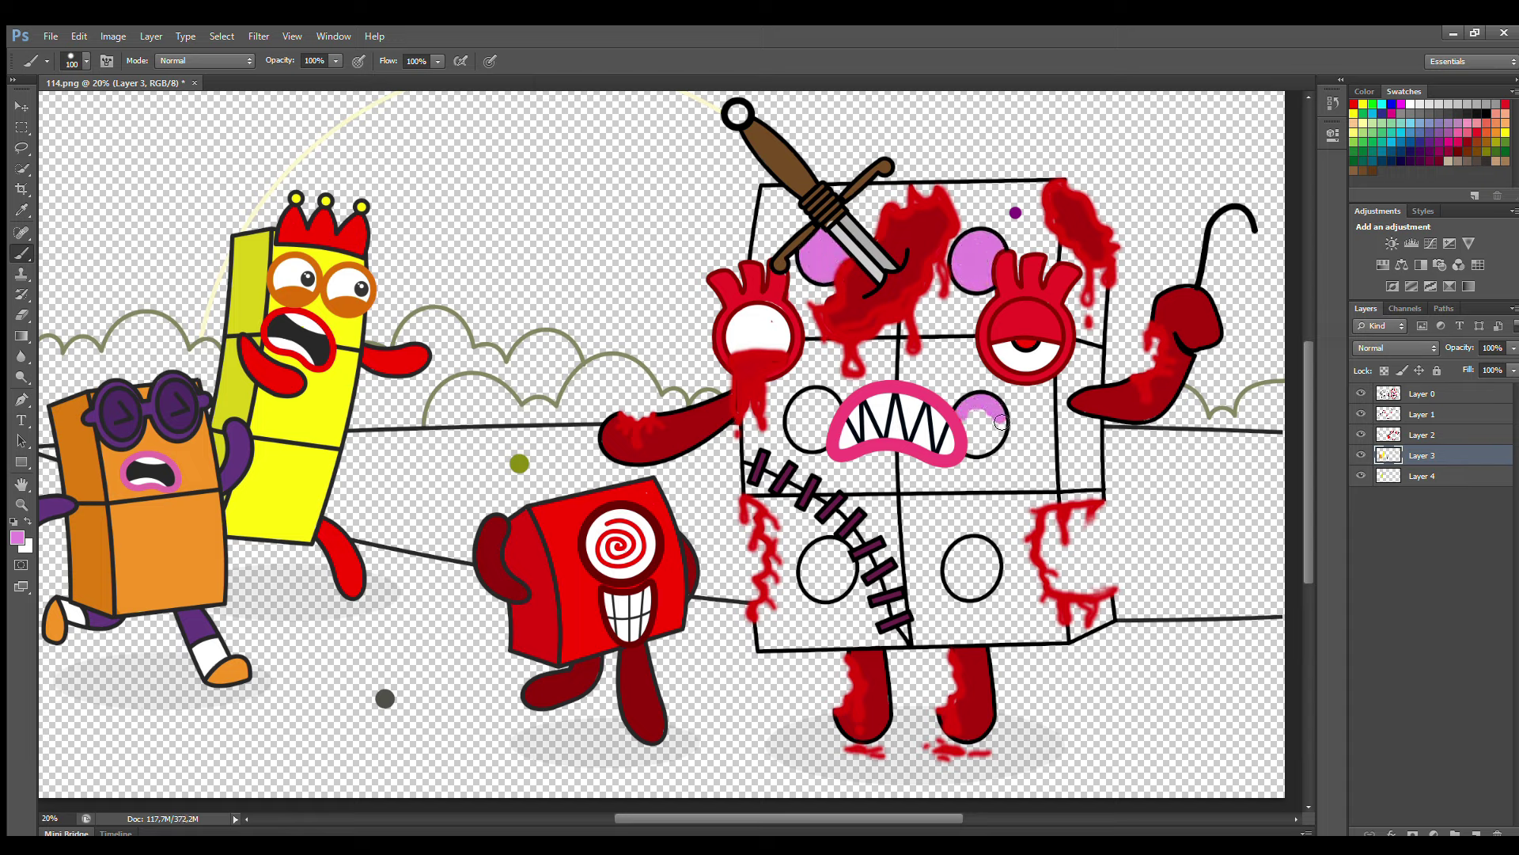
{"action": "left_click_drag", "start_coordinate": [1002, 423], "coordinate": [970, 425]}
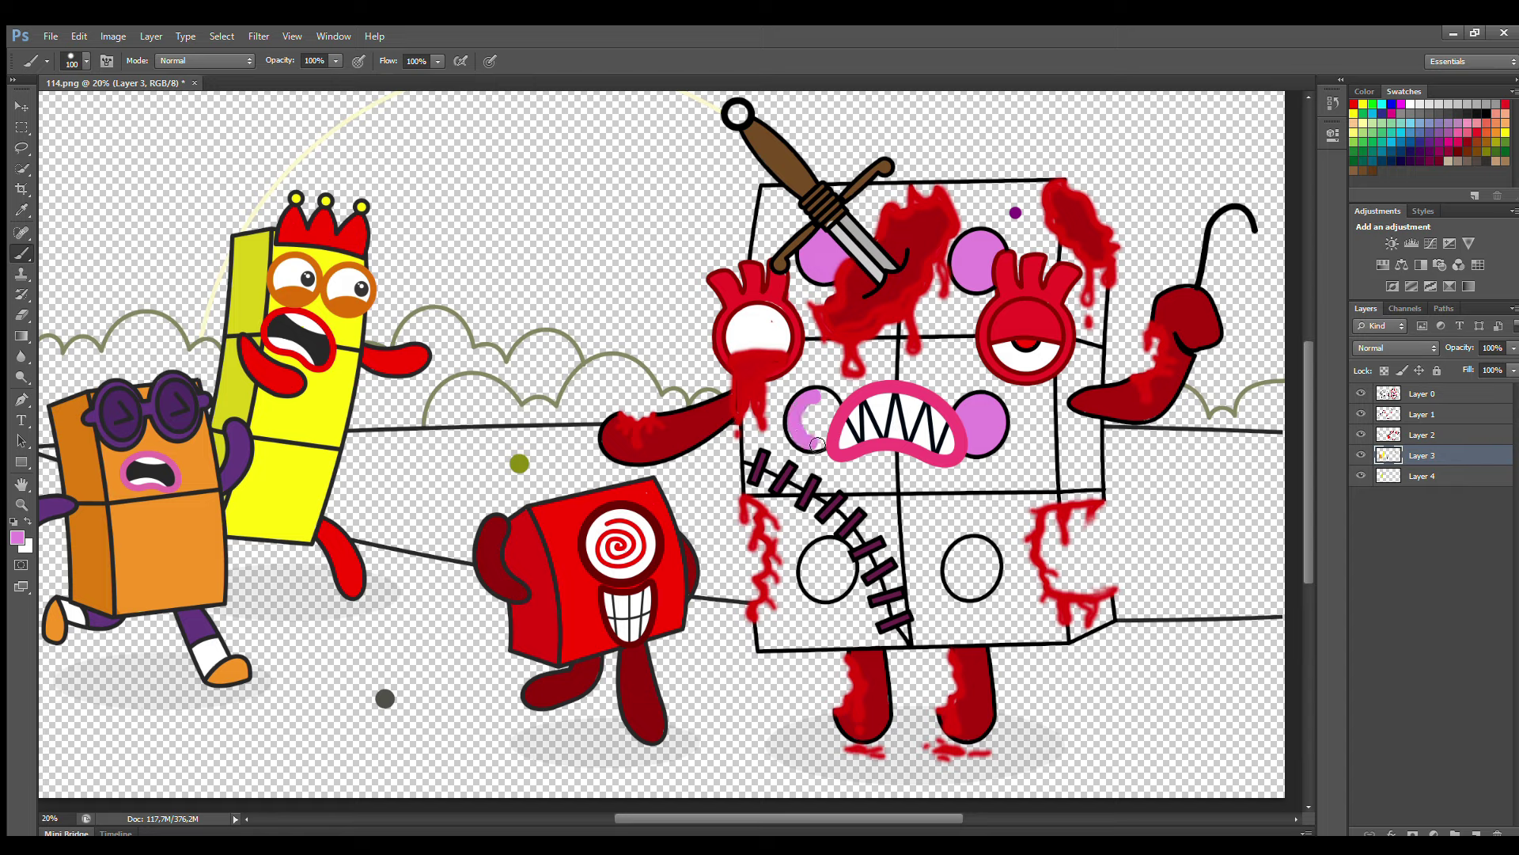
{"action": "left_click_drag", "start_coordinate": [817, 445], "coordinate": [819, 411]}
{"action": "left_click_drag", "start_coordinate": [813, 559], "coordinate": [843, 592]}
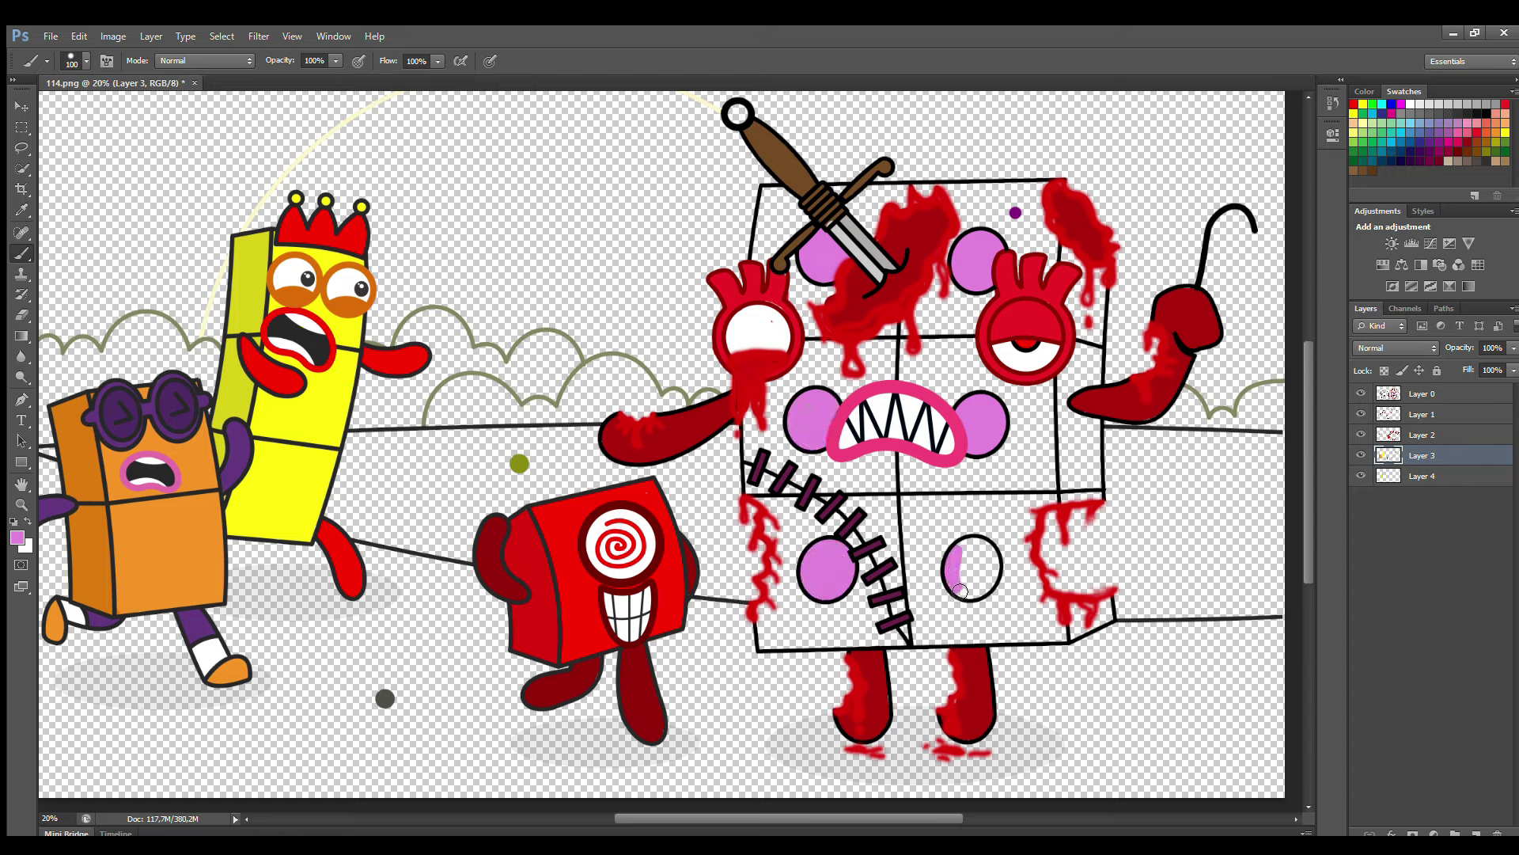
{"action": "left_click_drag", "start_coordinate": [964, 558], "coordinate": [978, 576]}
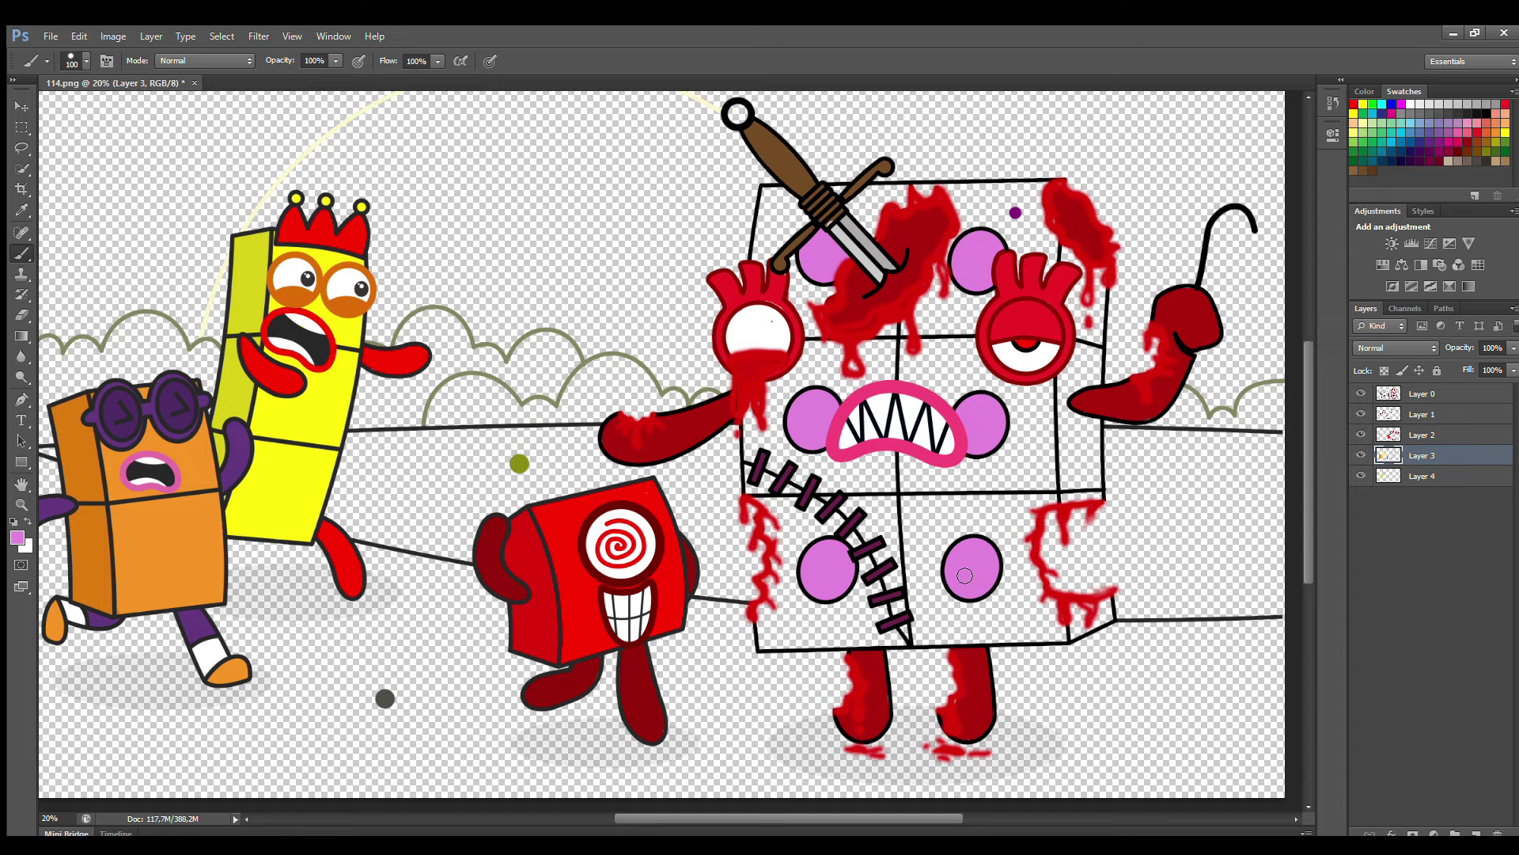
On Layer 4, fill the entire front face of the large block monster with purple
{"action": "left_click", "coordinate": [1422, 475]}
{"action": "key", "text": "i"}
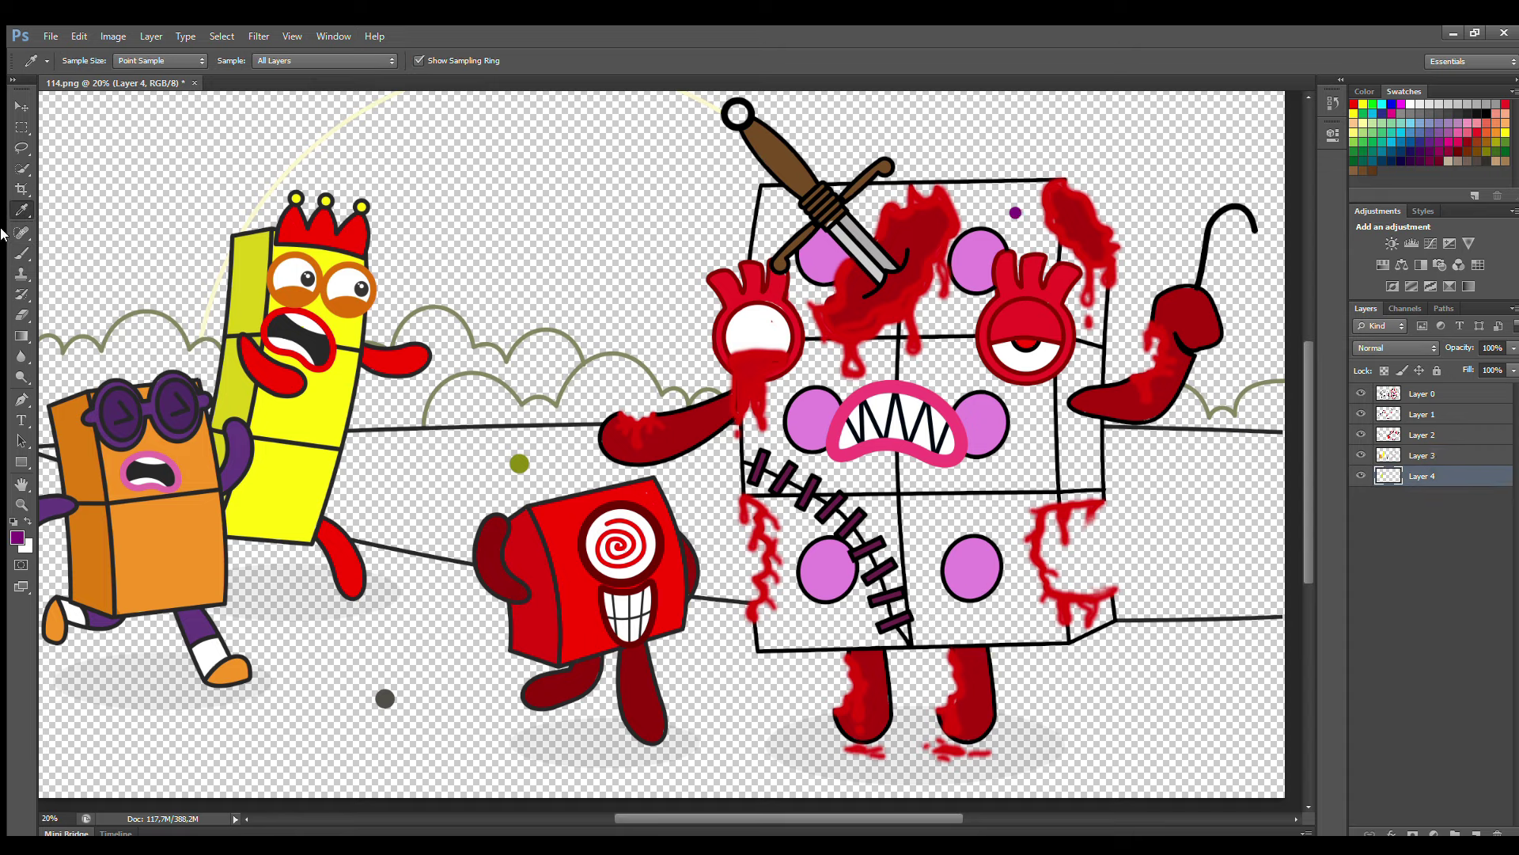
{"action": "key", "text": "b"}
{"action": "mouse_move", "coordinate": [772, 190]}
{"action": "left_mouse_down"}
{"action": "mouse_move", "coordinate": [759, 405]}
{"action": "mouse_move", "coordinate": [759, 488]}
{"action": "mouse_move", "coordinate": [792, 562]}
{"action": "mouse_move", "coordinate": [779, 644]}
{"action": "mouse_move", "coordinate": [1064, 641]}
{"action": "mouse_move", "coordinate": [1032, 542]}
{"action": "mouse_move", "coordinate": [1055, 508]}
{"action": "mouse_move", "coordinate": [1046, 378]}
{"action": "left_mouse_up"}
{"action": "mouse_move", "coordinate": [1049, 320]}
{"action": "left_mouse_down"}
{"action": "mouse_move", "coordinate": [1054, 202]}
{"action": "mouse_move", "coordinate": [800, 206]}
{"action": "mouse_move", "coordinate": [797, 289]}
{"action": "mouse_move", "coordinate": [817, 236]}
{"action": "mouse_move", "coordinate": [1043, 233]}
{"action": "mouse_move", "coordinate": [1055, 261]}
{"action": "mouse_move", "coordinate": [893, 289]}
{"action": "mouse_move", "coordinate": [801, 359]}
{"action": "mouse_move", "coordinate": [823, 598]}
{"action": "mouse_move", "coordinate": [876, 615]}
{"action": "mouse_move", "coordinate": [866, 625]}
{"action": "mouse_move", "coordinate": [1035, 624]}
{"action": "mouse_move", "coordinate": [1016, 292]}
{"action": "mouse_move", "coordinate": [835, 340]}
{"action": "mouse_move", "coordinate": [873, 579]}
{"action": "mouse_move", "coordinate": [912, 582]}
{"action": "mouse_move", "coordinate": [954, 342]}
{"action": "mouse_move", "coordinate": [928, 361]}
{"action": "mouse_move", "coordinate": [924, 558]}
{"action": "mouse_move", "coordinate": [925, 422]}
{"action": "left_mouse_up"}
{"action": "key", "text": "]"}
{"action": "key", "text": "]"}
{"action": "key", "text": "]"}
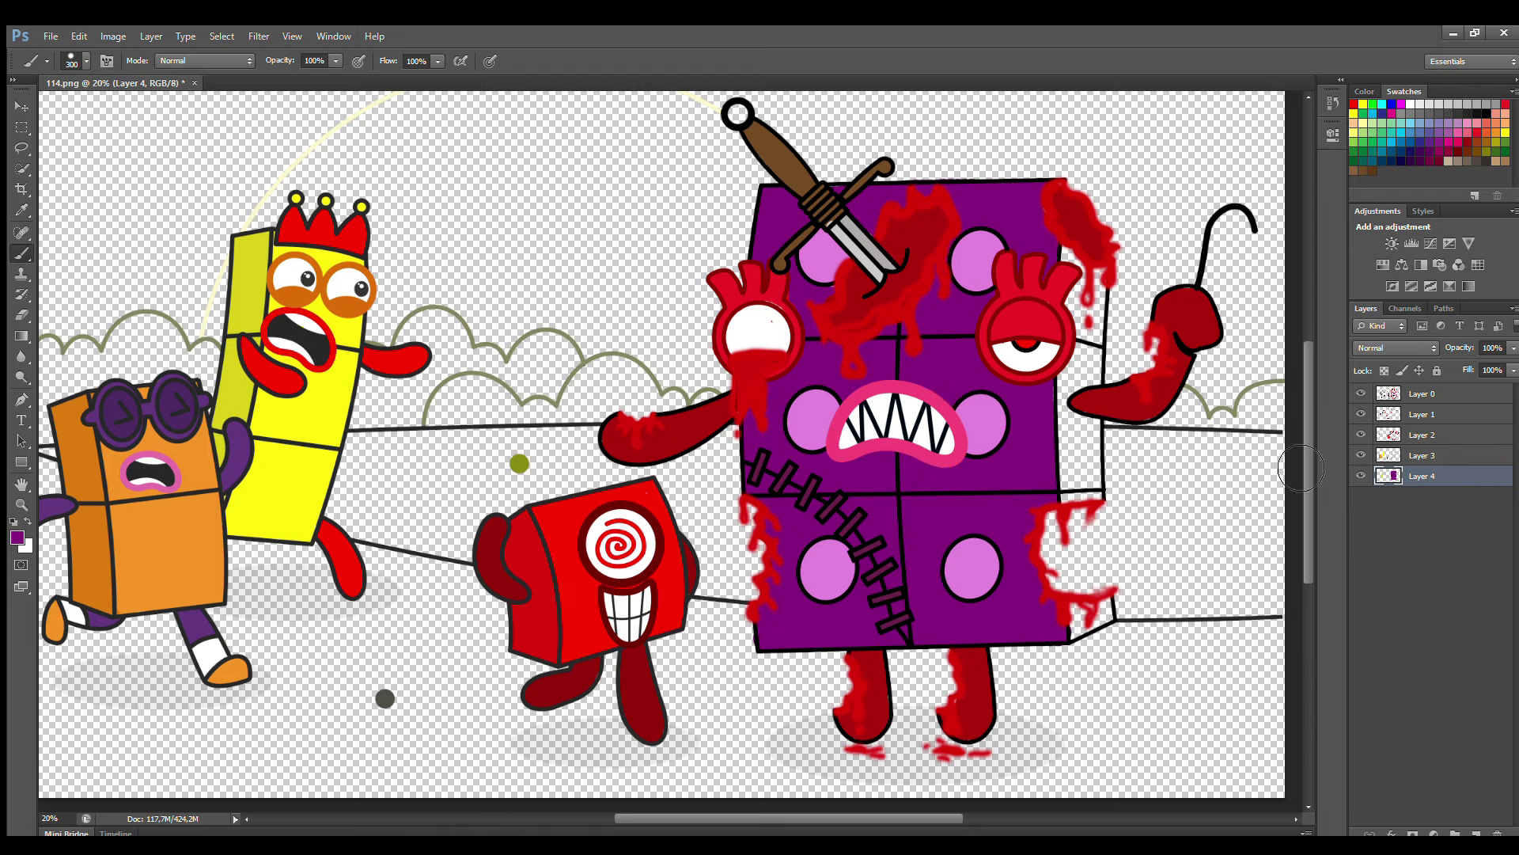
Add a new layer beneath Layer 4 and paint the monster's narrow side face purple, leaving the bitten-out area empty
{"action": "left_click", "coordinate": [1475, 832]}
{"action": "left_click_drag", "start_coordinate": [1437, 479], "coordinate": [1424, 500]}
{"action": "key", "text": "bracketleft"}
{"action": "key", "text": "bracketleft"}
{"action": "key", "text": "bracketleft"}
{"action": "mouse_move", "coordinate": [1115, 273]}
{"action": "left_mouse_down"}
{"action": "mouse_move", "coordinate": [1068, 497]}
{"action": "mouse_move", "coordinate": [1099, 470]}
{"action": "left_mouse_up"}
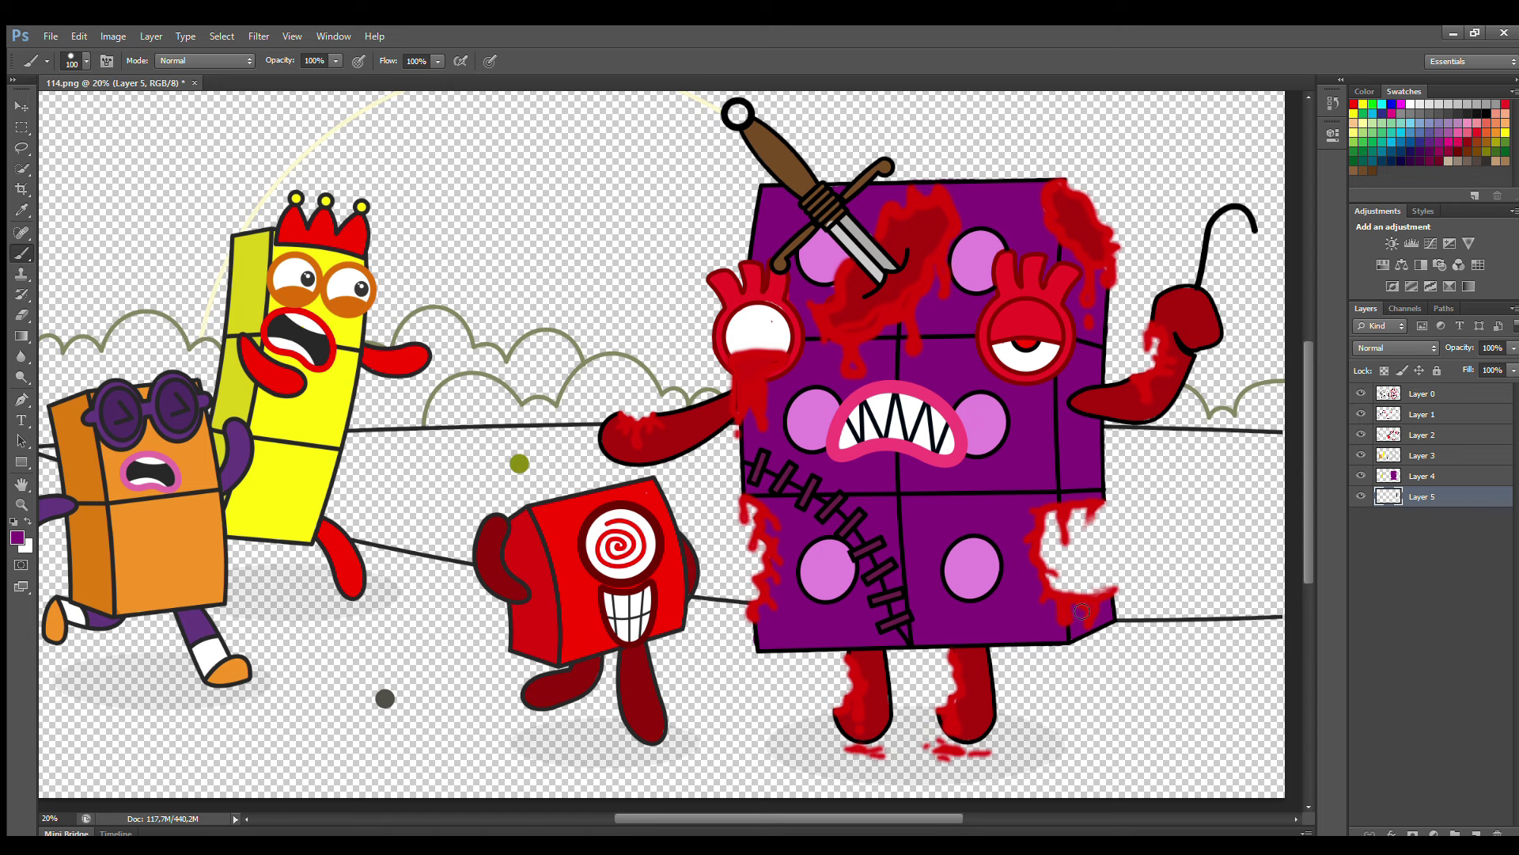
Add a new layer beneath Layer 5 and fill the road under the characters with dark grey
{"action": "scroll", "coordinate": [952, 484], "scroll_direction": "down", "scroll_amount": 1}
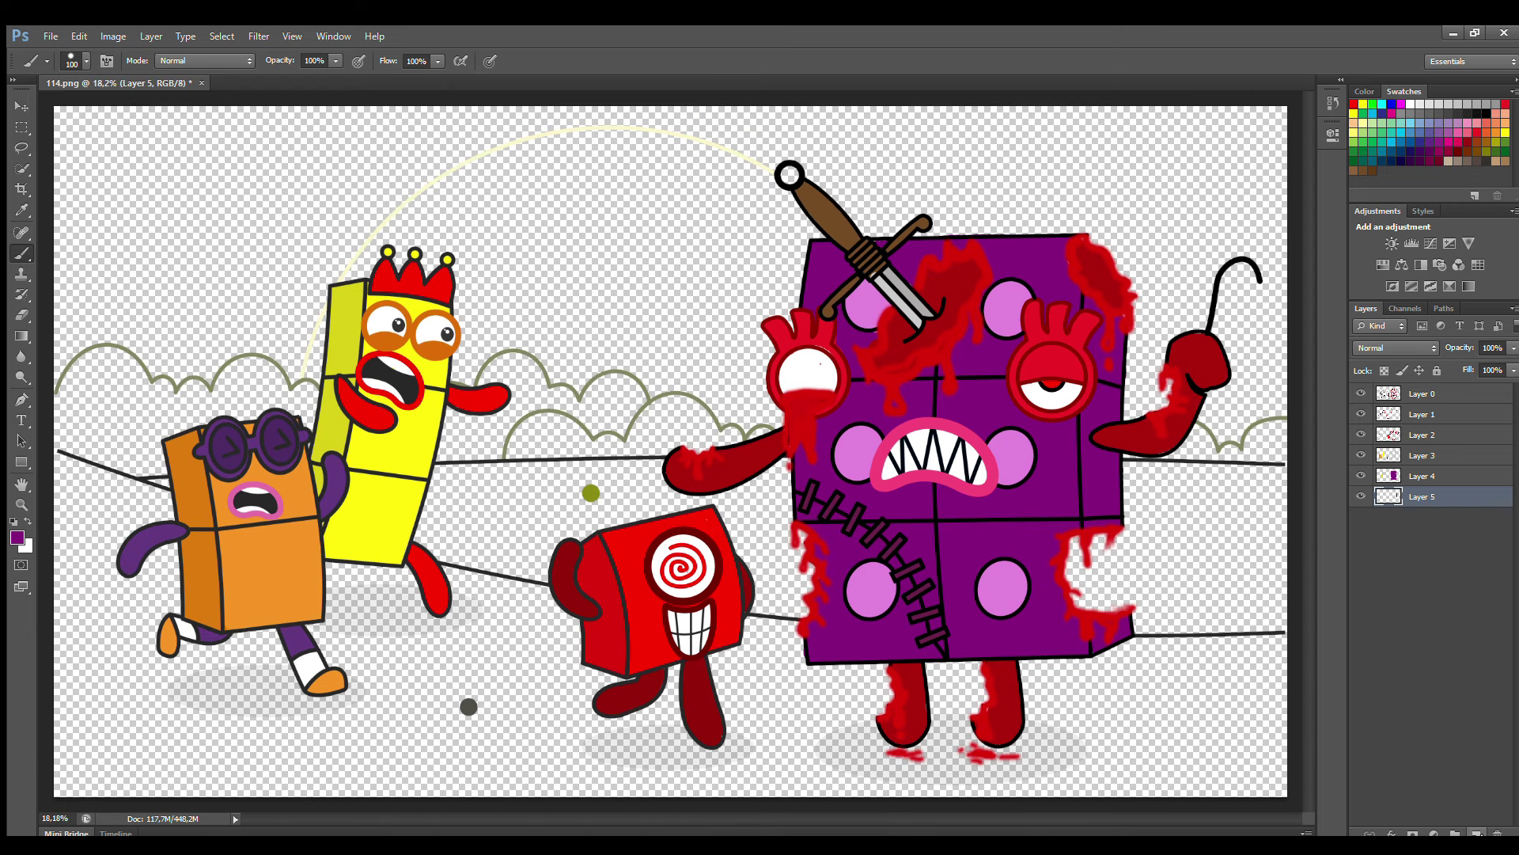
{"action": "key", "text": "ctrl+shift+alt+n"}
{"action": "key", "text": "i"}
{"action": "left_click", "coordinate": [21, 253]}
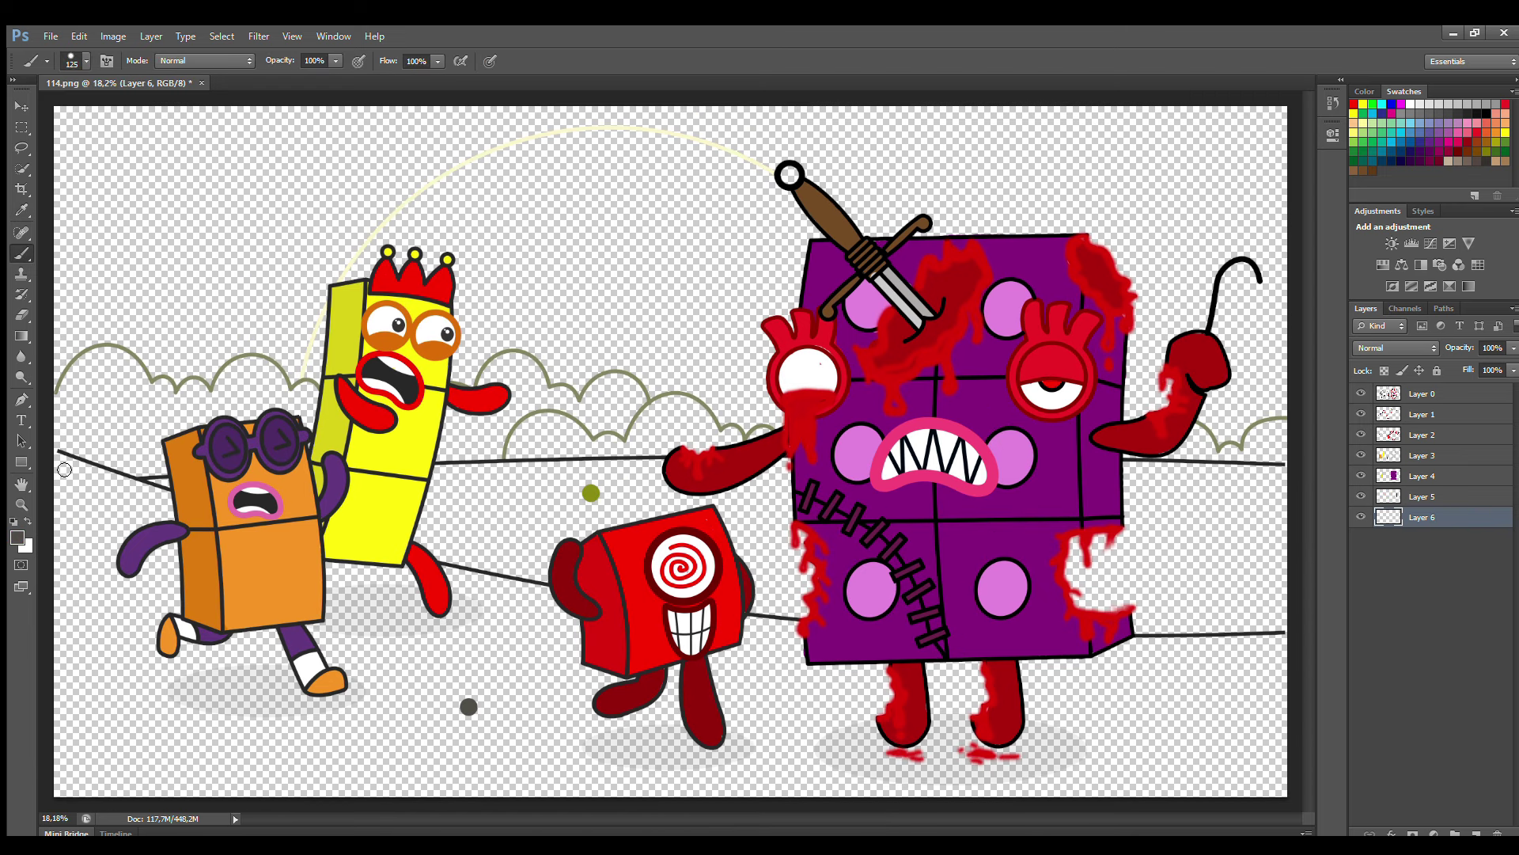
{"action": "left_click_drag", "start_coordinate": [65, 474], "coordinate": [171, 510]}
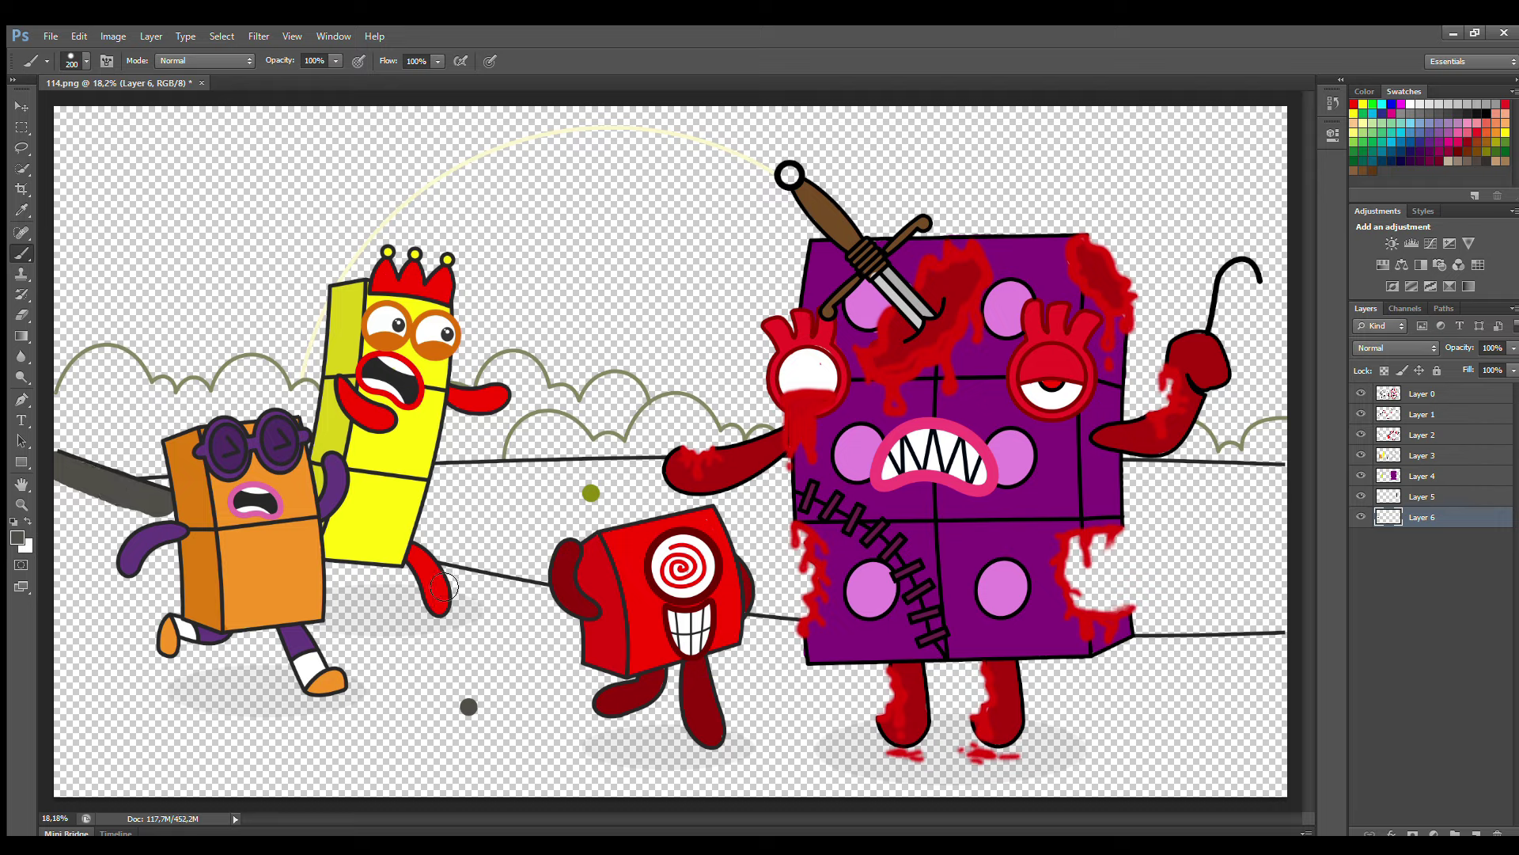
{"action": "left_click_drag", "start_coordinate": [444, 586], "coordinate": [805, 637]}
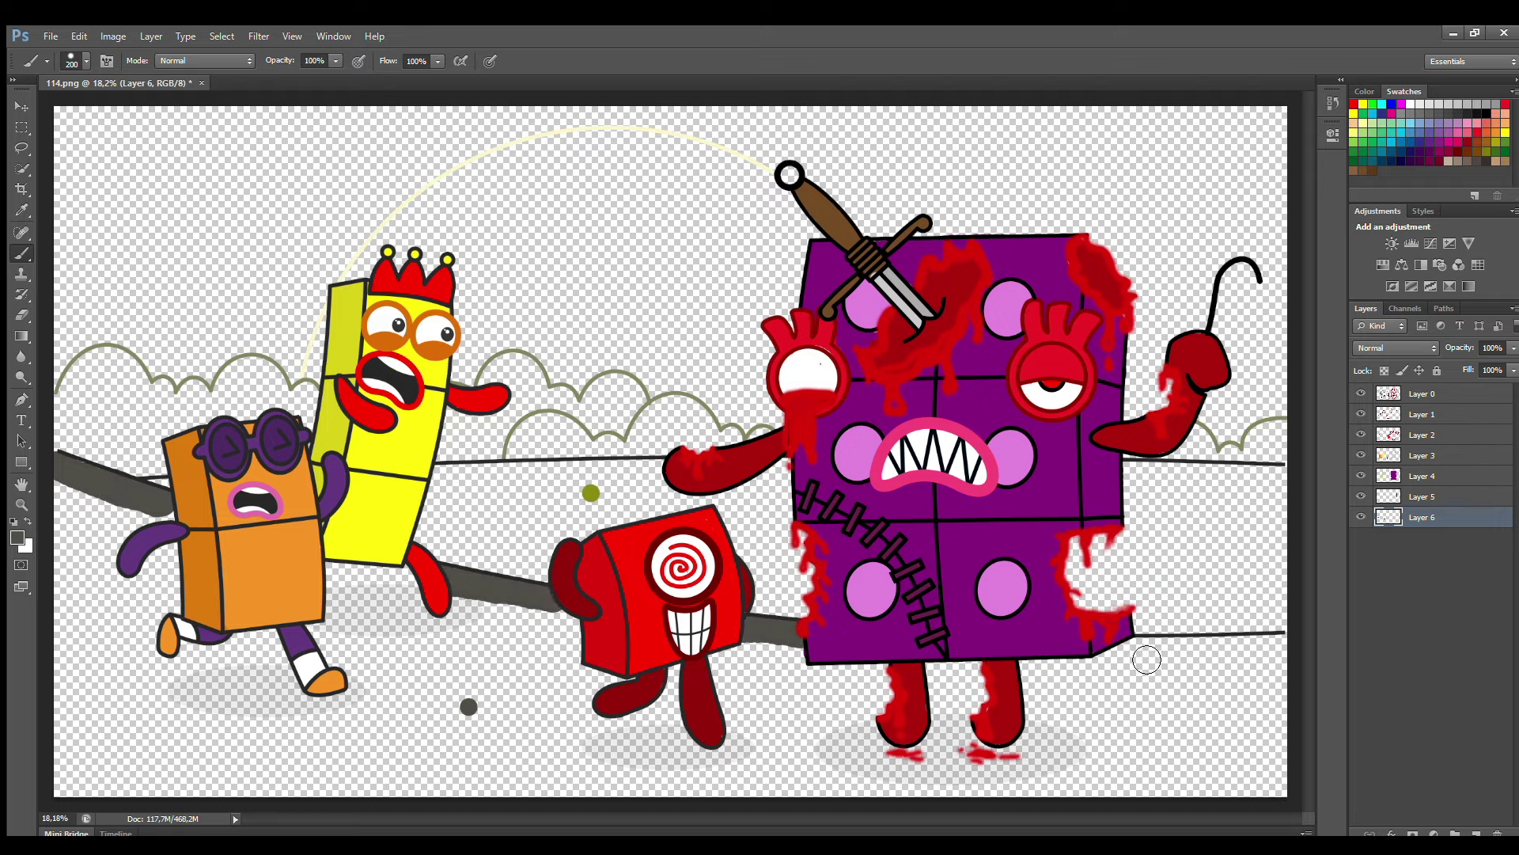
{"action": "mouse_move", "coordinate": [1147, 659]}
{"action": "left_mouse_down"}
{"action": "mouse_move", "coordinate": [1250, 653]}
{"action": "mouse_move", "coordinate": [1290, 657]}
{"action": "mouse_move", "coordinate": [1294, 673]}
{"action": "mouse_move", "coordinate": [1156, 701]}
{"action": "mouse_move", "coordinate": [838, 689]}
{"action": "mouse_move", "coordinate": [404, 618]}
{"action": "mouse_move", "coordinate": [190, 554]}
{"action": "mouse_move", "coordinate": [1274, 721]}
{"action": "mouse_move", "coordinate": [332, 633]}
{"action": "mouse_move", "coordinate": [1266, 776]}
{"action": "mouse_move", "coordinate": [124, 641]}
{"action": "mouse_move", "coordinate": [752, 791]}
{"action": "mouse_move", "coordinate": [87, 752]}
{"action": "mouse_move", "coordinate": [1288, 801]}
{"action": "left_mouse_up"}
{"action": "key", "text": "bracketright"}
{"action": "key", "text": "bracketright"}
{"action": "key", "text": "bracketright"}
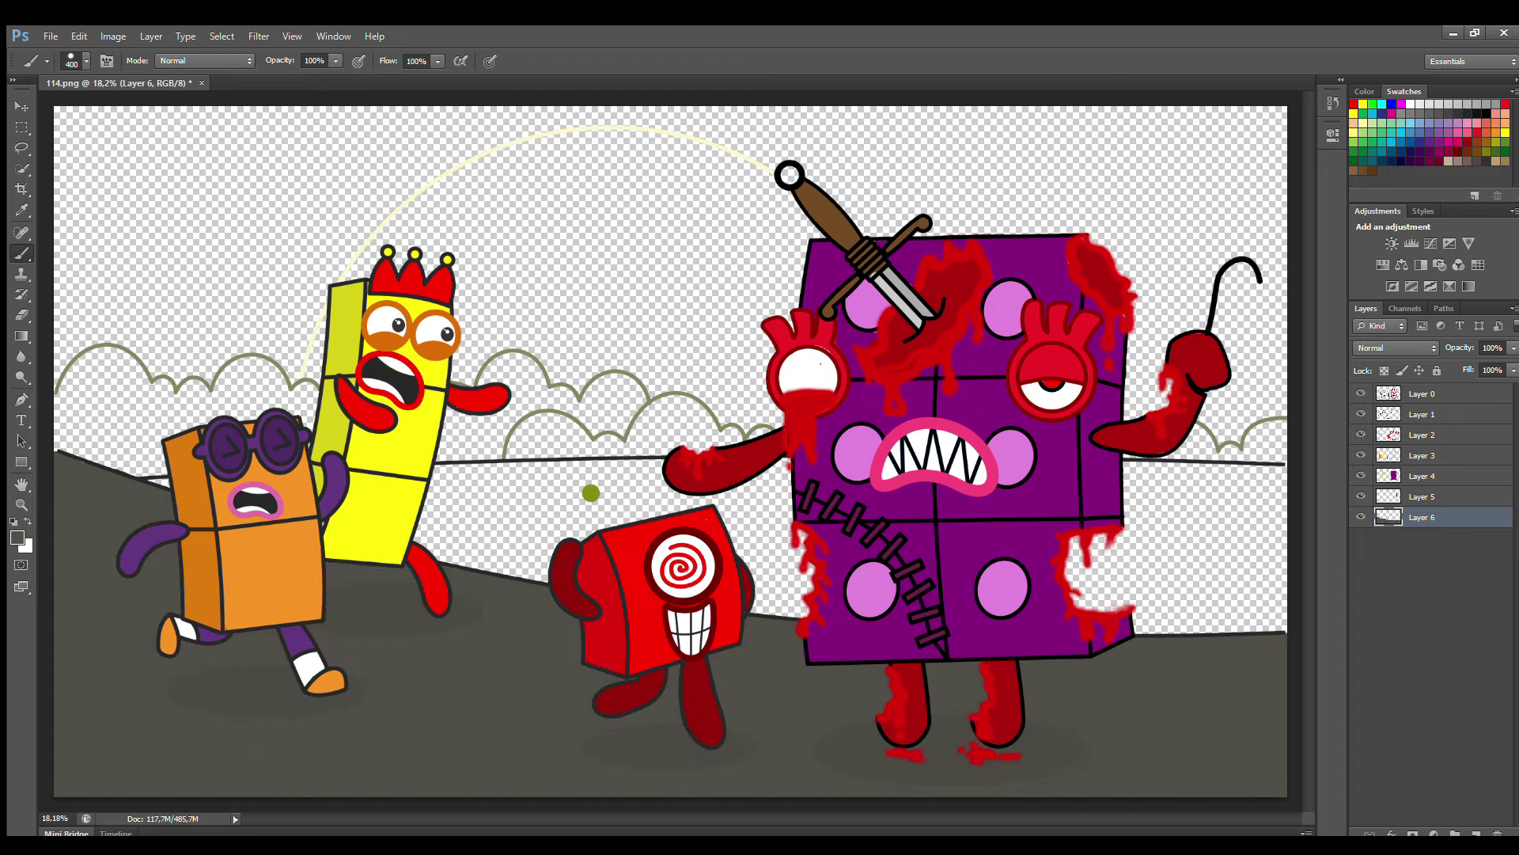
Add a new layer beneath Layer 6 and fill the grass field behind the road with olive green
{"action": "left_click", "coordinate": [1476, 832]}
{"action": "left_click_drag", "start_coordinate": [1437, 517], "coordinate": [1424, 569]}
{"action": "left_click", "coordinate": [22, 209]}
{"action": "left_click", "coordinate": [591, 496]}
{"action": "left_click", "coordinate": [21, 253]}
{"action": "mouse_move", "coordinate": [158, 507]}
{"action": "left_mouse_down"}
{"action": "mouse_move", "coordinate": [218, 527]}
{"action": "mouse_move", "coordinate": [674, 512]}
{"action": "mouse_move", "coordinate": [625, 507]}
{"action": "mouse_move", "coordinate": [1212, 514]}
{"action": "mouse_move", "coordinate": [1266, 483]}
{"action": "mouse_move", "coordinate": [1290, 554]}
{"action": "mouse_move", "coordinate": [1124, 602]}
{"action": "mouse_move", "coordinate": [788, 535]}
{"action": "mouse_move", "coordinate": [412, 546]}
{"action": "mouse_move", "coordinate": [780, 609]}
{"action": "left_mouse_up"}
Shade the lower part of the grass field with a lighter green, using a soft brush at size 700
{"action": "key", "text": "i"}
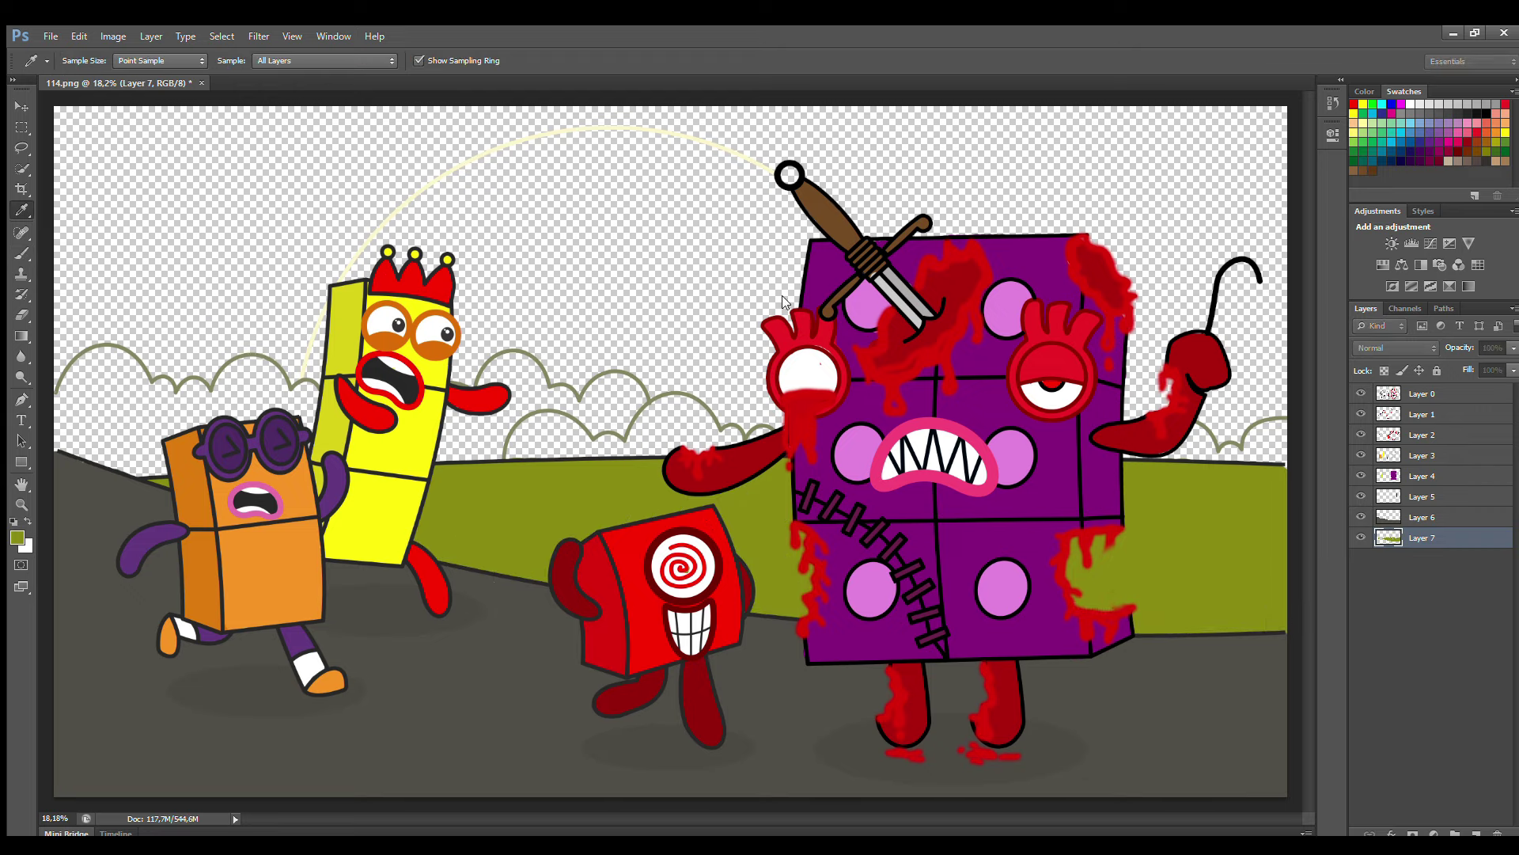
{"action": "key", "text": "b"}
{"action": "key", "text": "bracketright"}
{"action": "key", "text": "bracketright"}
{"action": "key", "text": "bracketright"}
{"action": "mouse_move", "coordinate": [443, 595]}
{"action": "left_mouse_down"}
{"action": "mouse_move", "coordinate": [783, 602]}
{"action": "mouse_move", "coordinate": [971, 639]}
{"action": "left_mouse_up"}
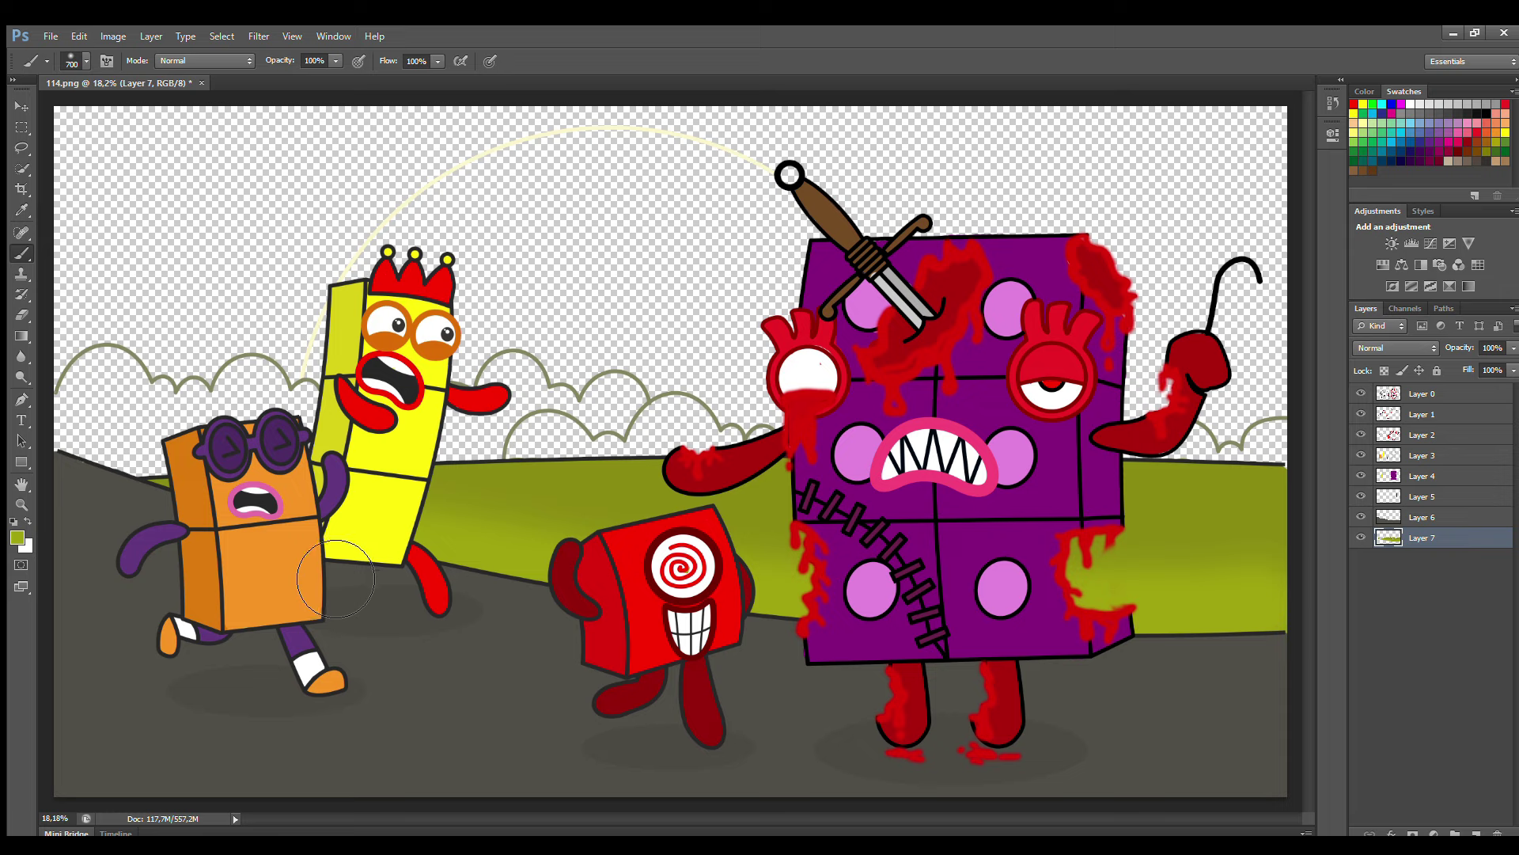
Add a new layer beneath Layer 7 and sample the bush outline's grey-green as the brush colour
{"action": "left_click", "coordinate": [1476, 832]}
{"action": "key", "text": "i"}
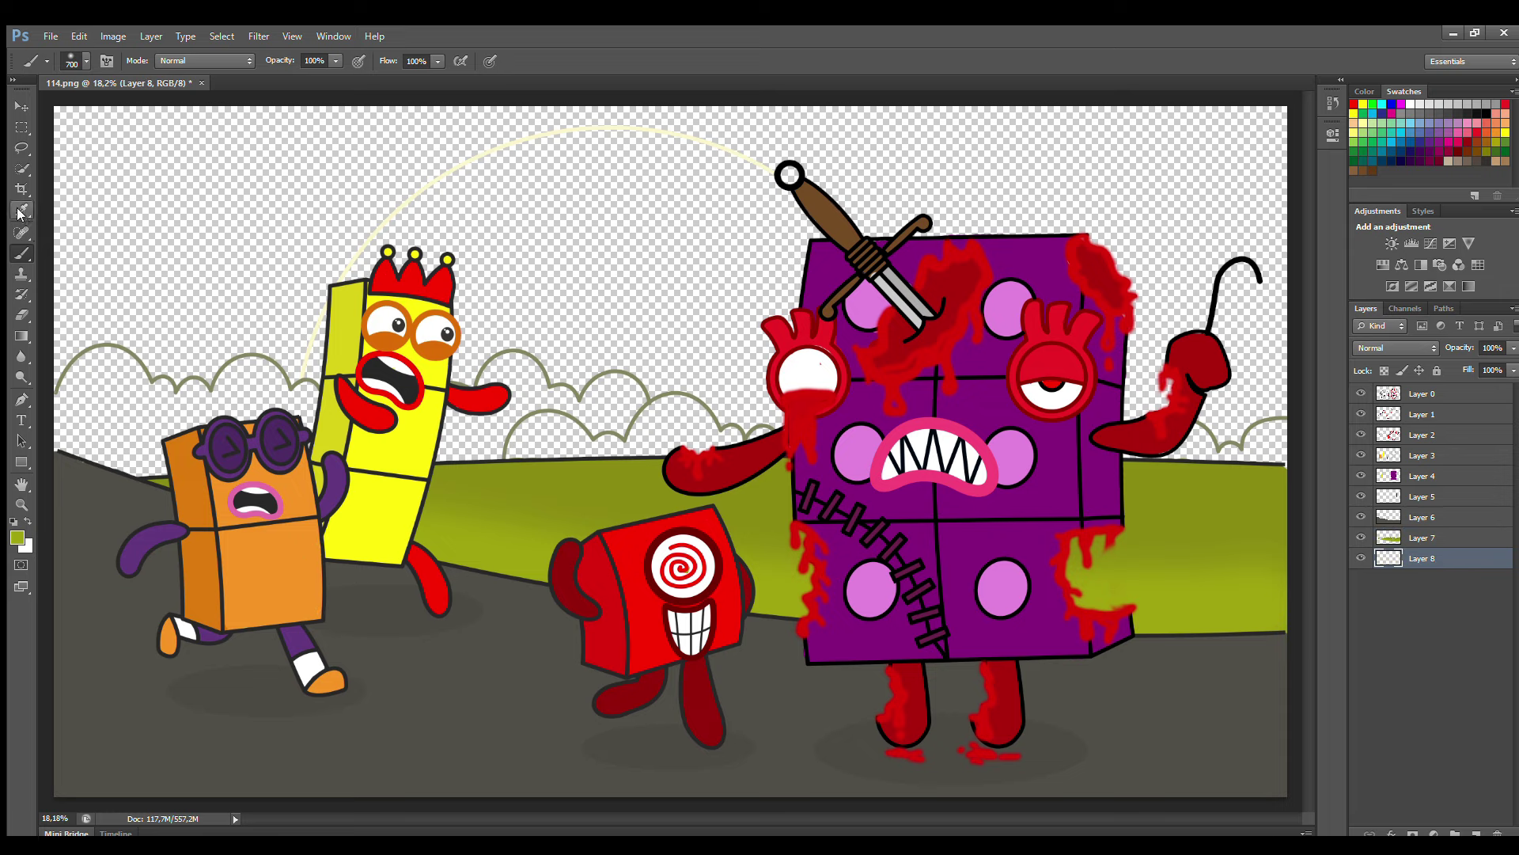
{"action": "left_click", "coordinate": [454, 369]}
{"action": "key", "text": "b"}
Paint the front bushes behind the grass field grey-green, on both sides of the purple monster
{"action": "mouse_move", "coordinate": [542, 439]}
{"action": "left_mouse_down"}
{"action": "mouse_move", "coordinate": [566, 481]}
{"action": "mouse_move", "coordinate": [546, 505]}
{"action": "mouse_move", "coordinate": [616, 509]}
{"action": "mouse_move", "coordinate": [661, 469]}
{"action": "mouse_move", "coordinate": [724, 489]}
{"action": "mouse_move", "coordinate": [710, 477]}
{"action": "mouse_move", "coordinate": [738, 444]}
{"action": "left_mouse_up"}
{"action": "key", "text": "ctrl+z"}
{"action": "key", "text": "bracketleft"}
{"action": "key", "text": "bracketleft"}
{"action": "key", "text": "bracketright"}
{"action": "key", "text": "bracketright"}
{"action": "key", "text": "bracketleft"}
{"action": "key", "text": "bracketleft"}
{"action": "key", "text": "bracketleft"}
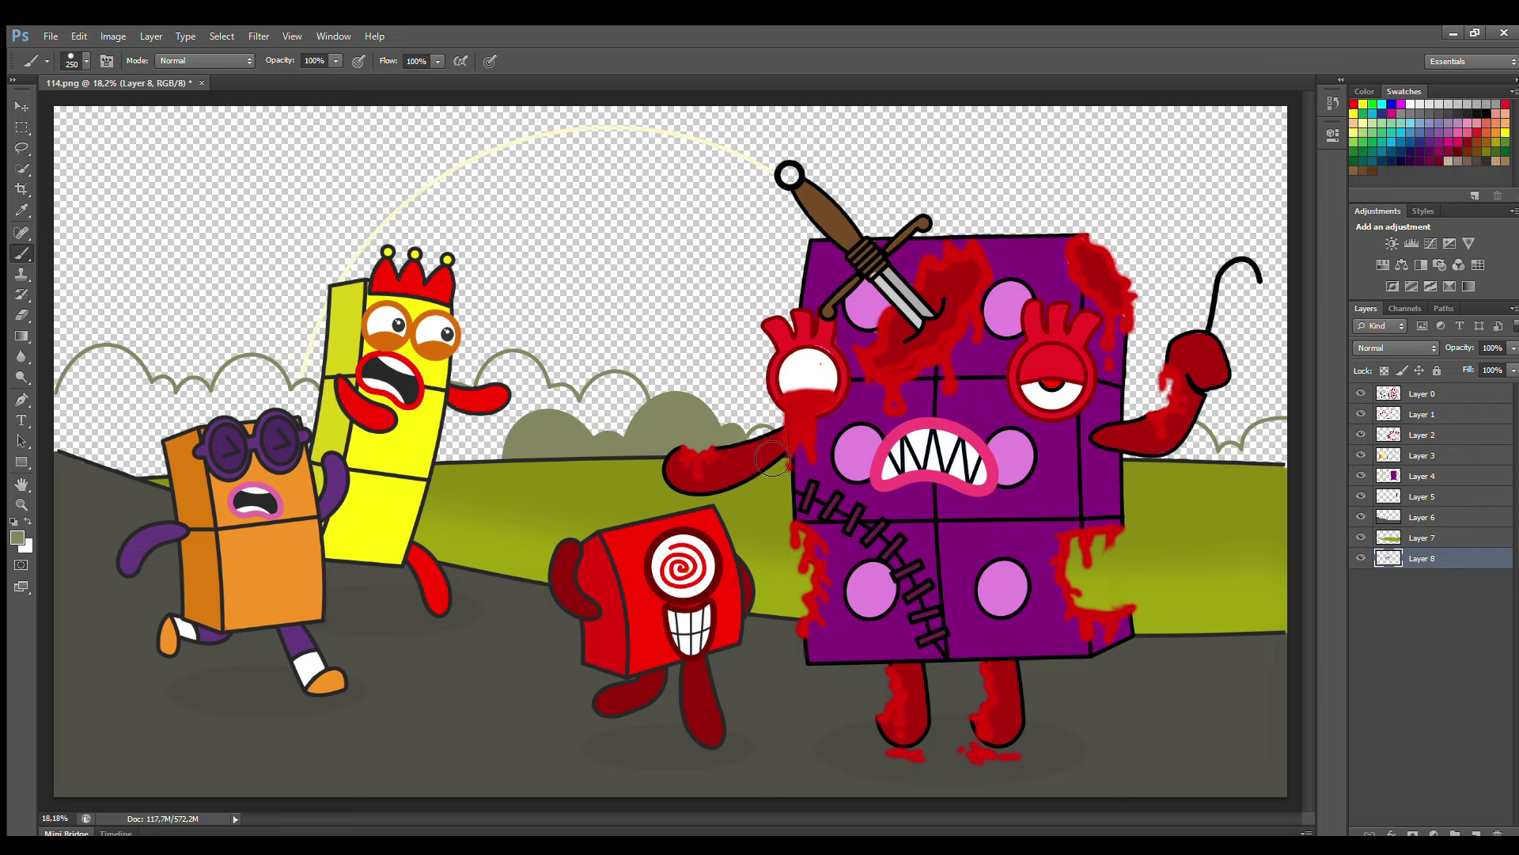
{"action": "key", "text": "bracketright"}
{"action": "mouse_move", "coordinate": [1215, 488]}
{"action": "left_mouse_down"}
{"action": "mouse_move", "coordinate": [1254, 510]}
{"action": "mouse_move", "coordinate": [1240, 474]}
{"action": "mouse_move", "coordinate": [1307, 484]}
{"action": "left_mouse_up"}
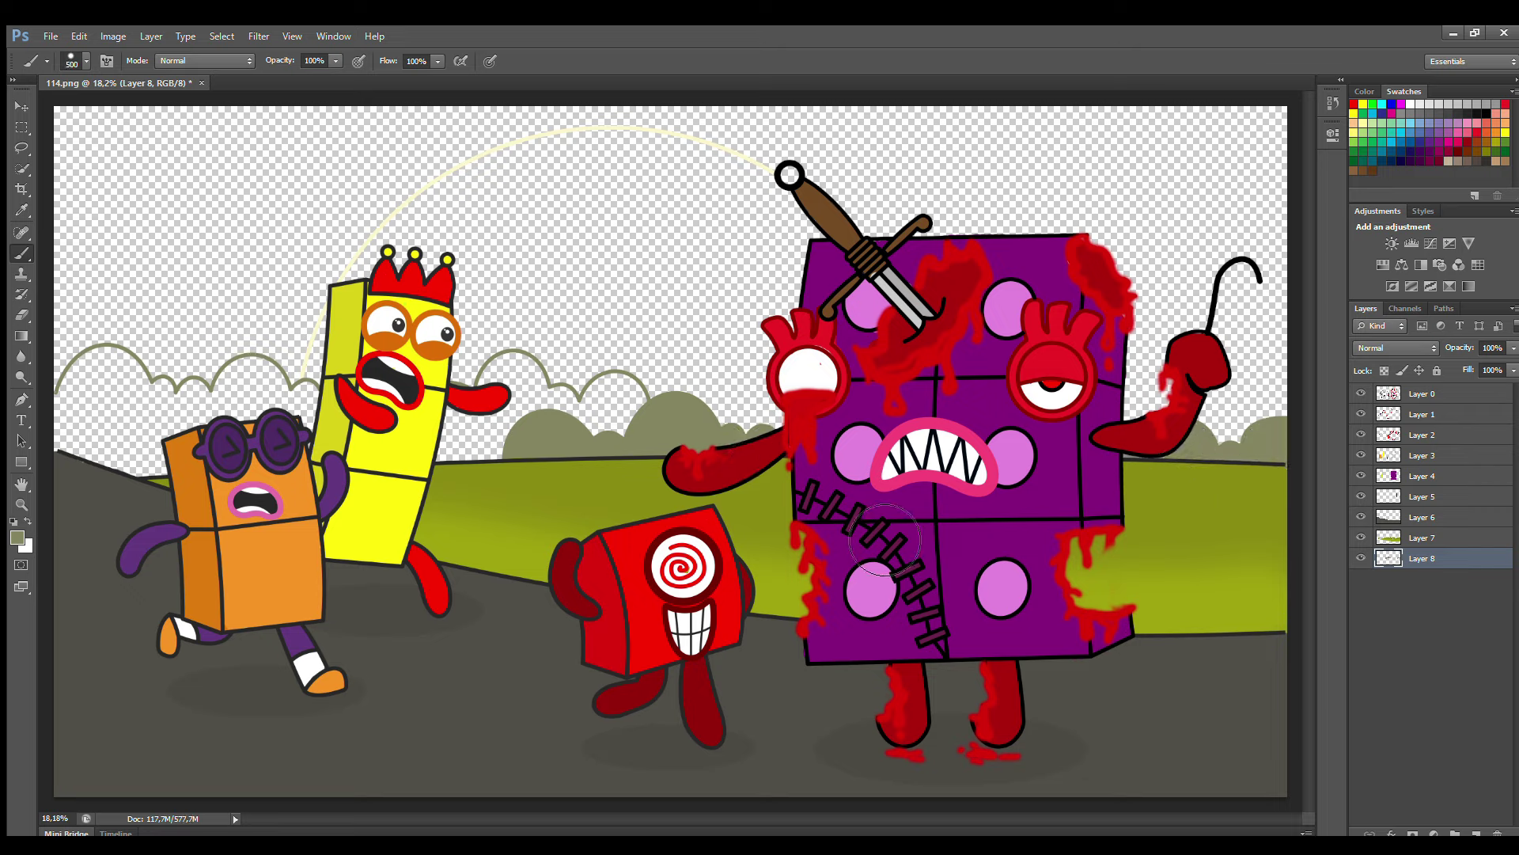
Add a new layer beneath Layer 8 and paint the rear bushes at the picture's left edge grey-green
{"action": "left_click", "coordinate": [1476, 832]}
{"action": "left_click_drag", "start_coordinate": [1435, 560], "coordinate": [1434, 584]}
{"action": "mouse_move", "coordinate": [88, 404]}
{"action": "left_mouse_down"}
{"action": "mouse_move", "coordinate": [120, 434]}
{"action": "mouse_move", "coordinate": [136, 410]}
{"action": "mouse_move", "coordinate": [118, 382]}
{"action": "left_mouse_up"}
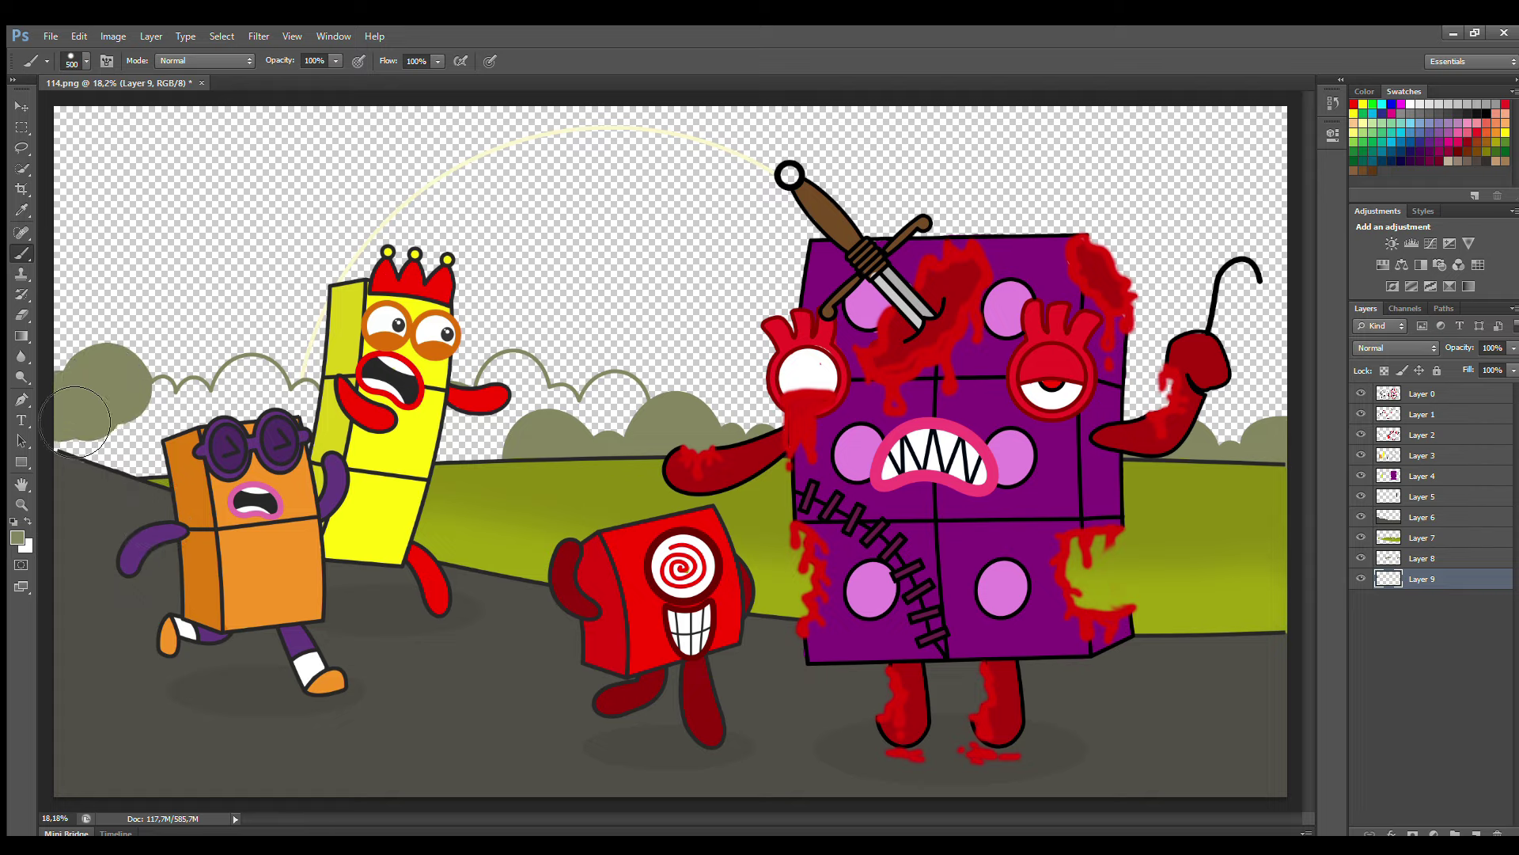
{"action": "key", "text": "bracketleft"}
{"action": "key", "text": "bracketleft"}
{"action": "key", "text": "bracketleft"}
{"action": "key", "text": "bracketleft"}
{"action": "left_click", "coordinate": [162, 389]}
Fill the remaining rear bushes behind the orange and yellow characters, up to the monster's arm, with the same grey-green
{"action": "key", "text": "bracketright"}
{"action": "key", "text": "bracketright"}
{"action": "left_click", "coordinate": [194, 397]}
{"action": "mouse_move", "coordinate": [257, 419]}
{"action": "left_mouse_down"}
{"action": "mouse_move", "coordinate": [285, 400]}
{"action": "mouse_move", "coordinate": [269, 383]}
{"action": "mouse_move", "coordinate": [324, 418]}
{"action": "left_mouse_up"}
{"action": "key", "text": "bracketright"}
{"action": "key", "text": "bracketright"}
{"action": "mouse_move", "coordinate": [479, 412]}
{"action": "left_mouse_down"}
{"action": "mouse_move", "coordinate": [542, 418]}
{"action": "mouse_move", "coordinate": [581, 448]}
{"action": "mouse_move", "coordinate": [576, 435]}
{"action": "mouse_move", "coordinate": [646, 441]}
{"action": "left_mouse_up"}
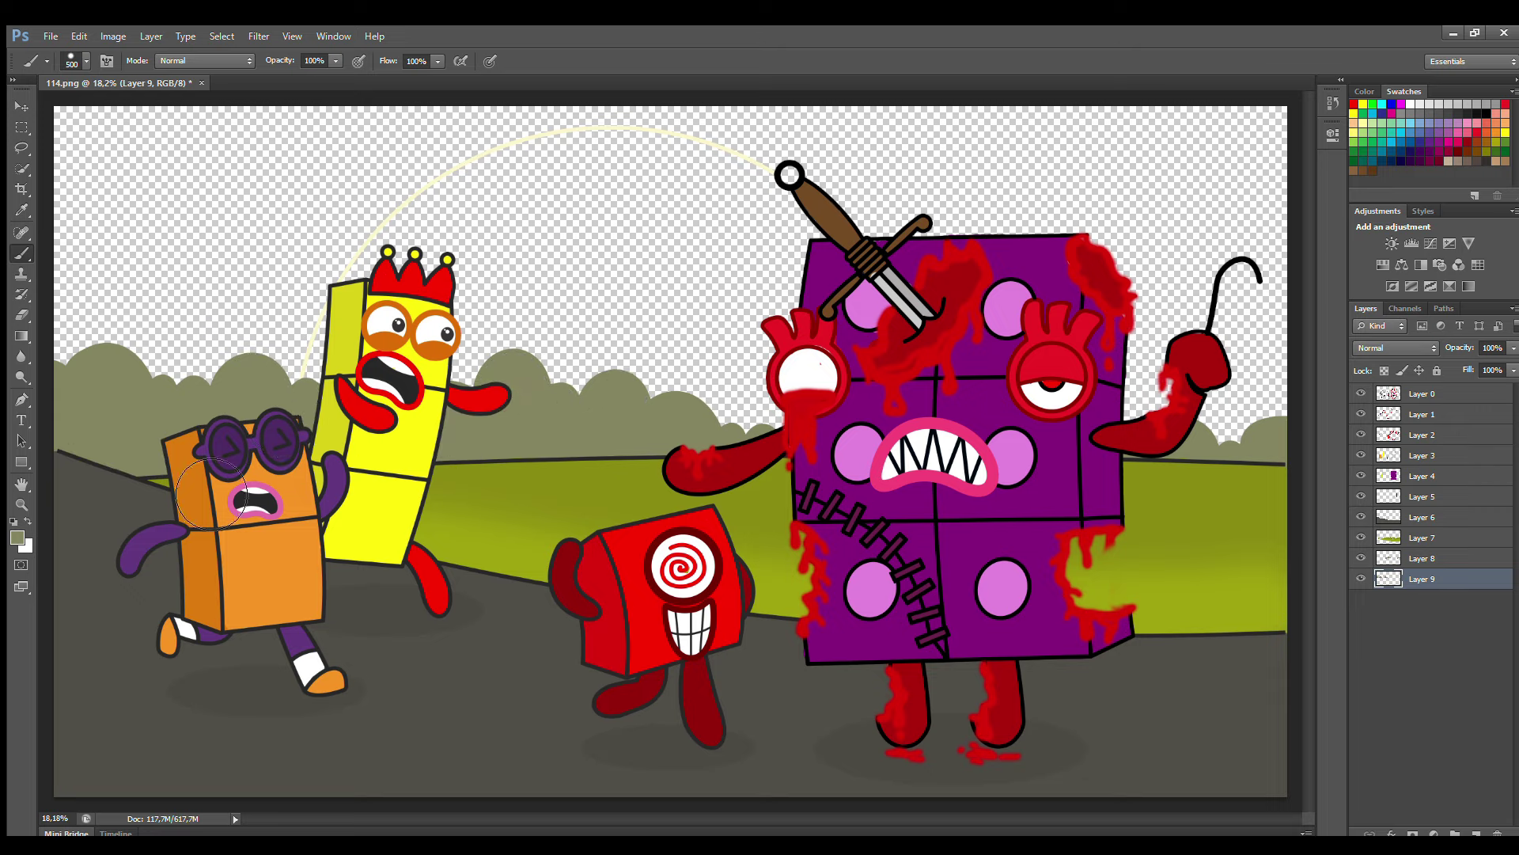
Shade the lower parts of the rear bushes with a darker olive, using a soft brush at size 500
{"action": "key", "text": "i"}
{"action": "key", "text": "b"}
{"action": "mouse_move", "coordinate": [88, 463]}
{"action": "left_mouse_down"}
{"action": "mouse_move", "coordinate": [188, 475]}
{"action": "mouse_move", "coordinate": [187, 442]}
{"action": "left_mouse_up"}
{"action": "left_click_drag", "start_coordinate": [445, 472], "coordinate": [645, 455]}
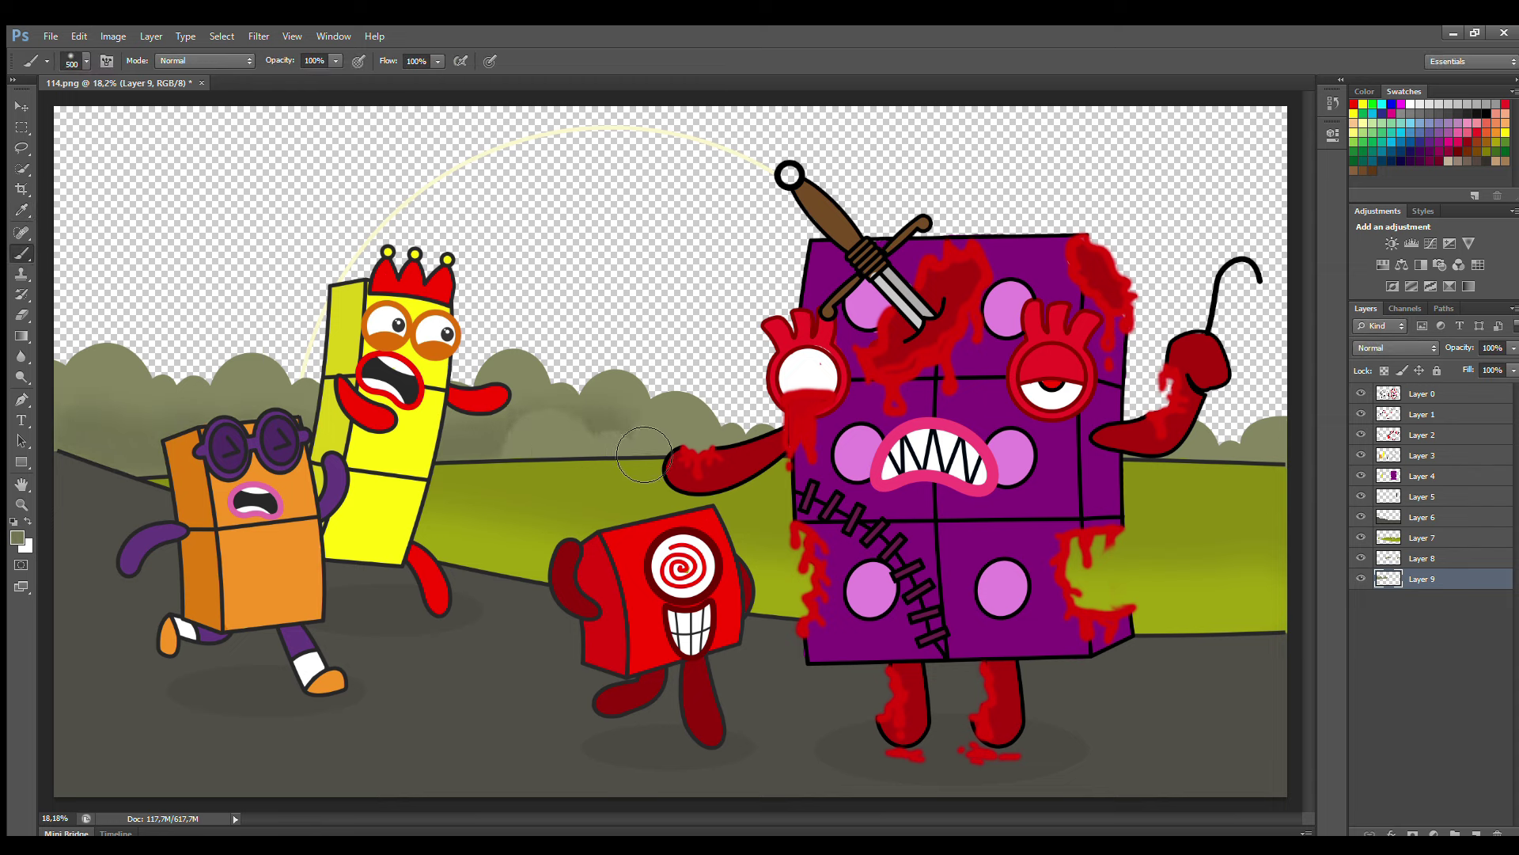
Add a new layer beneath Layer 9 and fill the large moon with pale cream
{"action": "left_click", "coordinate": [1477, 834]}
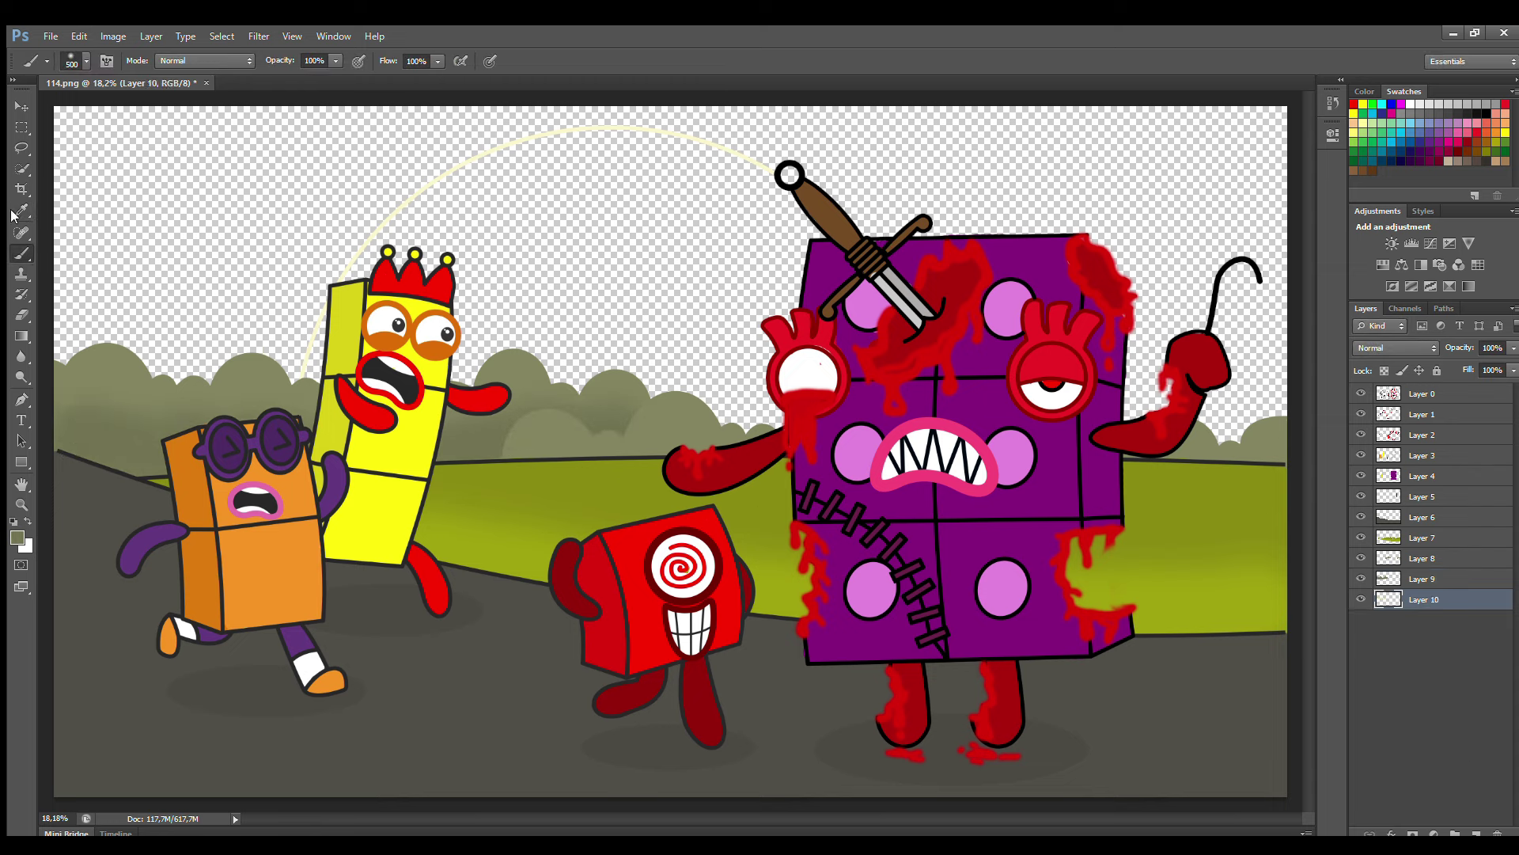
{"action": "left_click", "coordinate": [432, 190], "text": "alt"}
{"action": "mouse_move", "coordinate": [310, 365]}
{"action": "left_mouse_down"}
{"action": "mouse_move", "coordinate": [420, 253]}
{"action": "mouse_move", "coordinate": [572, 199]}
{"action": "mouse_move", "coordinate": [675, 194]}
{"action": "mouse_move", "coordinate": [800, 244]}
{"action": "mouse_move", "coordinate": [823, 297]}
{"action": "mouse_move", "coordinate": [731, 280]}
{"action": "mouse_move", "coordinate": [752, 380]}
{"action": "left_mouse_up"}
Add a new layer beneath Layer 10 and paint a soft cream glow around the moon with a very large brush
{"action": "left_click", "coordinate": [1476, 835]}
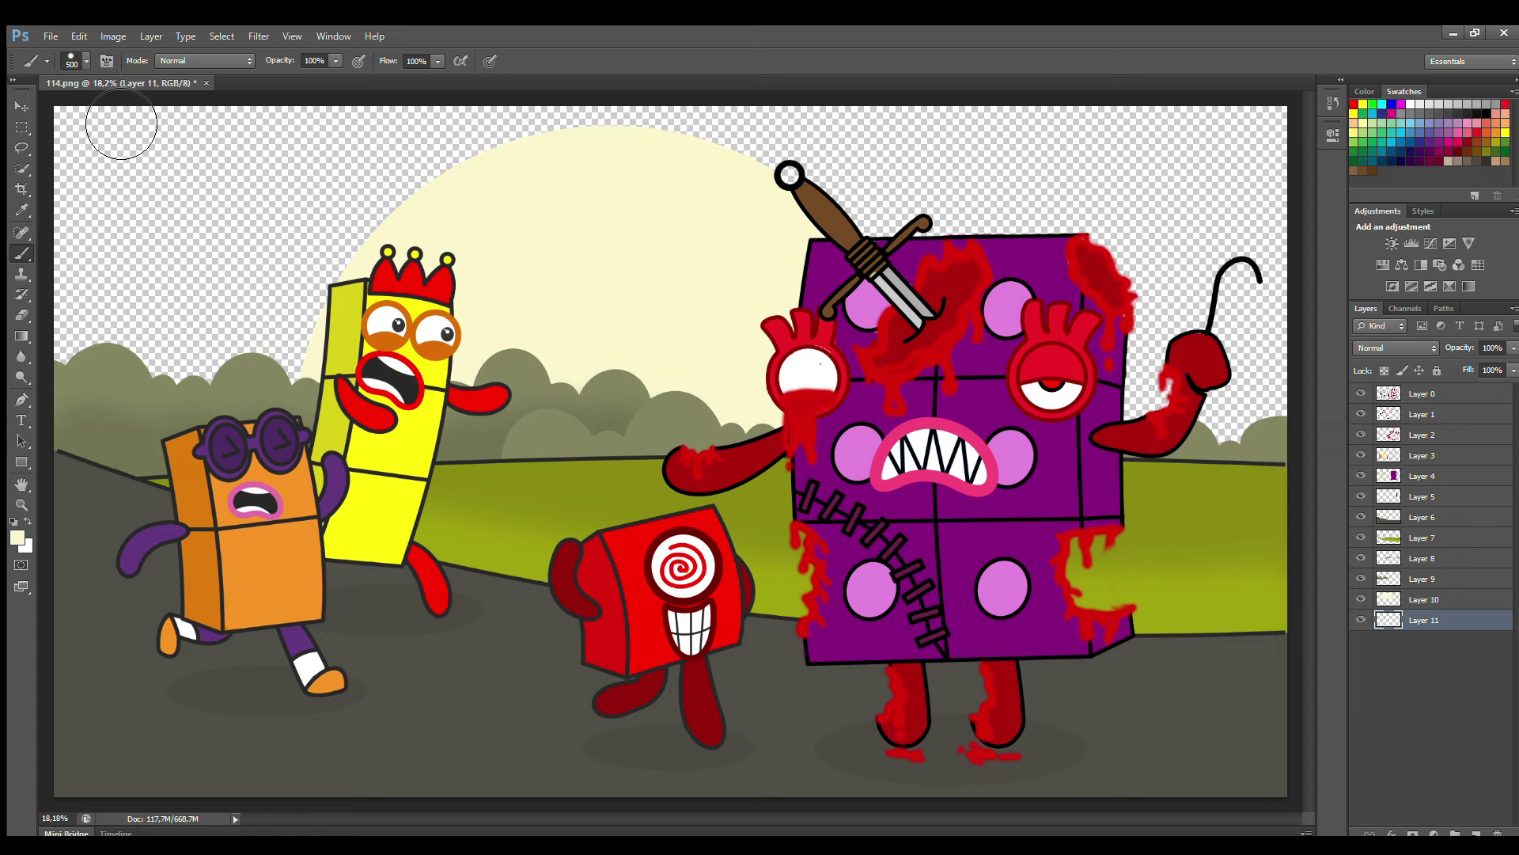
{"action": "key", "text": "bracketright"}
{"action": "key", "text": "bracketright"}
{"action": "key", "text": "bracketright"}
{"action": "key", "text": "bracketright"}
{"action": "key", "text": "bracketright"}
{"action": "key", "text": "bracketright"}
{"action": "key", "text": "bracketright"}
{"action": "key", "text": "bracketright"}
{"action": "key", "text": "bracketright"}
{"action": "key", "text": "bracketright"}
{"action": "key", "text": "bracketright"}
{"action": "key", "text": "bracketright"}
{"action": "key", "text": "bracketright"}
{"action": "key", "text": "bracketright"}
{"action": "key", "text": "bracketright"}
{"action": "key", "text": "bracketright"}
{"action": "key", "text": "bracketright"}
{"action": "key", "text": "bracketright"}
{"action": "key", "text": "bracketright"}
{"action": "key", "text": "bracketright"}
{"action": "key", "text": "bracketright"}
{"action": "key", "text": "bracketright"}
{"action": "key", "text": "bracketright"}
{"action": "key", "text": "bracketright"}
{"action": "key", "text": "bracketright"}
{"action": "key", "text": "bracketright"}
{"action": "key", "text": "bracketright"}
{"action": "key", "text": "bracketright"}
{"action": "key", "text": "bracketright"}
{"action": "key", "text": "bracketright"}
{"action": "key", "text": "bracketright"}
{"action": "key", "text": "bracketright"}
{"action": "key", "text": "bracketright"}
{"action": "key", "text": "bracketright"}
{"action": "key", "text": "bracketright"}
{"action": "key", "text": "bracketright"}
{"action": "key", "text": "bracketright"}
{"action": "key", "text": "bracketright"}
{"action": "key", "text": "bracketright"}
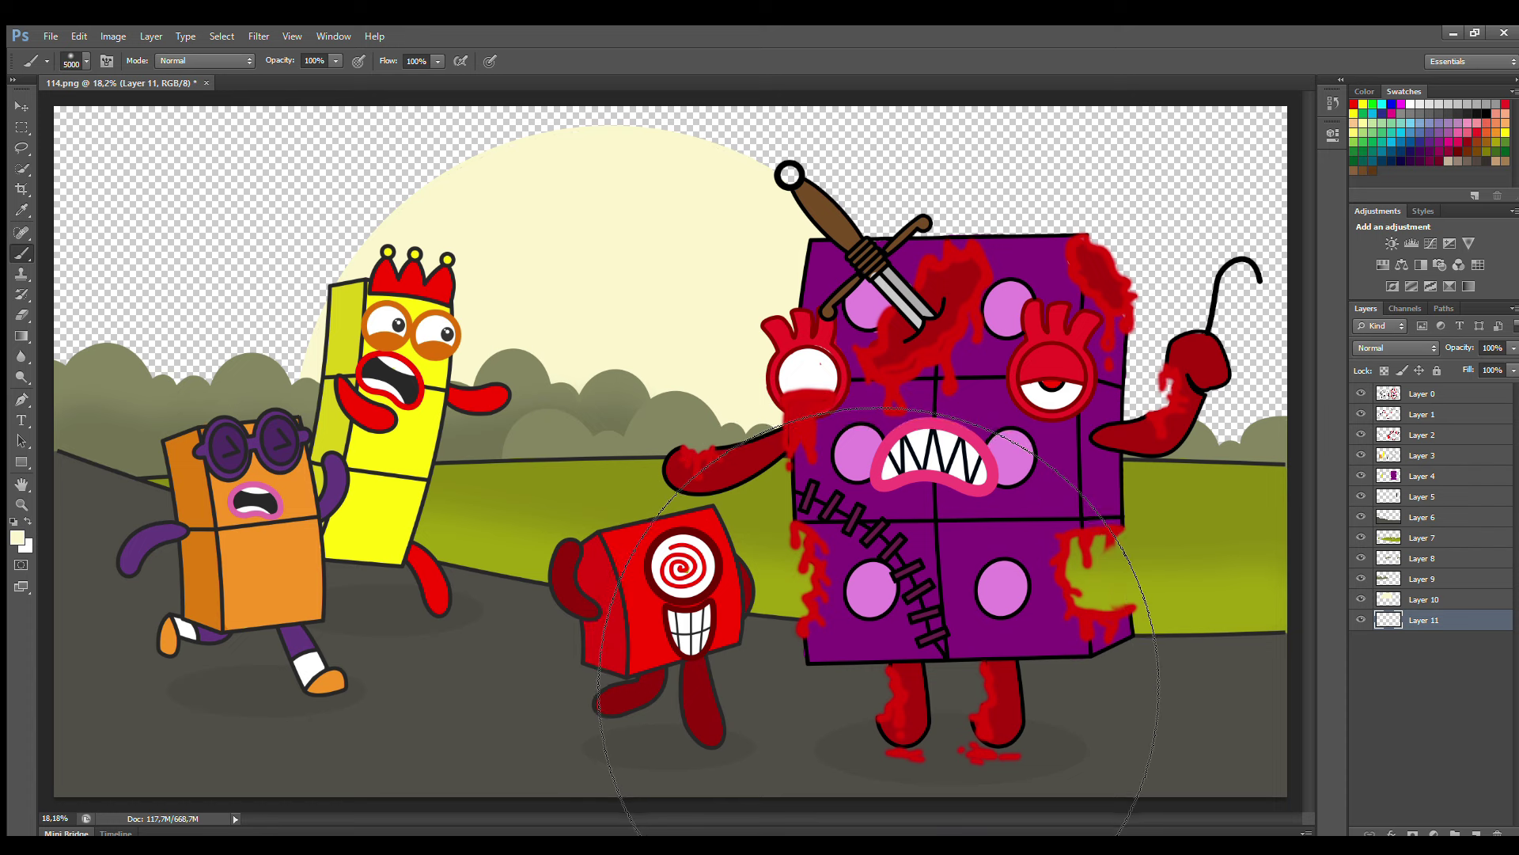
{"action": "key", "text": "bracketleft"}
{"action": "key", "text": "bracketleft"}
{"action": "key", "text": "bracketleft"}
{"action": "key", "text": "bracketleft"}
{"action": "key", "text": "bracketleft"}
{"action": "key", "text": "bracketleft"}
{"action": "key", "text": "bracketleft"}
{"action": "key", "text": "bracketleft"}
{"action": "key", "text": "bracketleft"}
{"action": "key", "text": "bracketleft"}
{"action": "key", "text": "bracketleft"}
{"action": "key", "text": "bracketleft"}
{"action": "key", "text": "bracketleft"}
{"action": "key", "text": "bracketleft"}
{"action": "key", "text": "bracketleft"}
{"action": "key", "text": "bracketleft"}
{"action": "key", "text": "bracketleft"}
{"action": "key", "text": "bracketleft"}
{"action": "key", "text": "bracketleft"}
{"action": "key", "text": "bracketleft"}
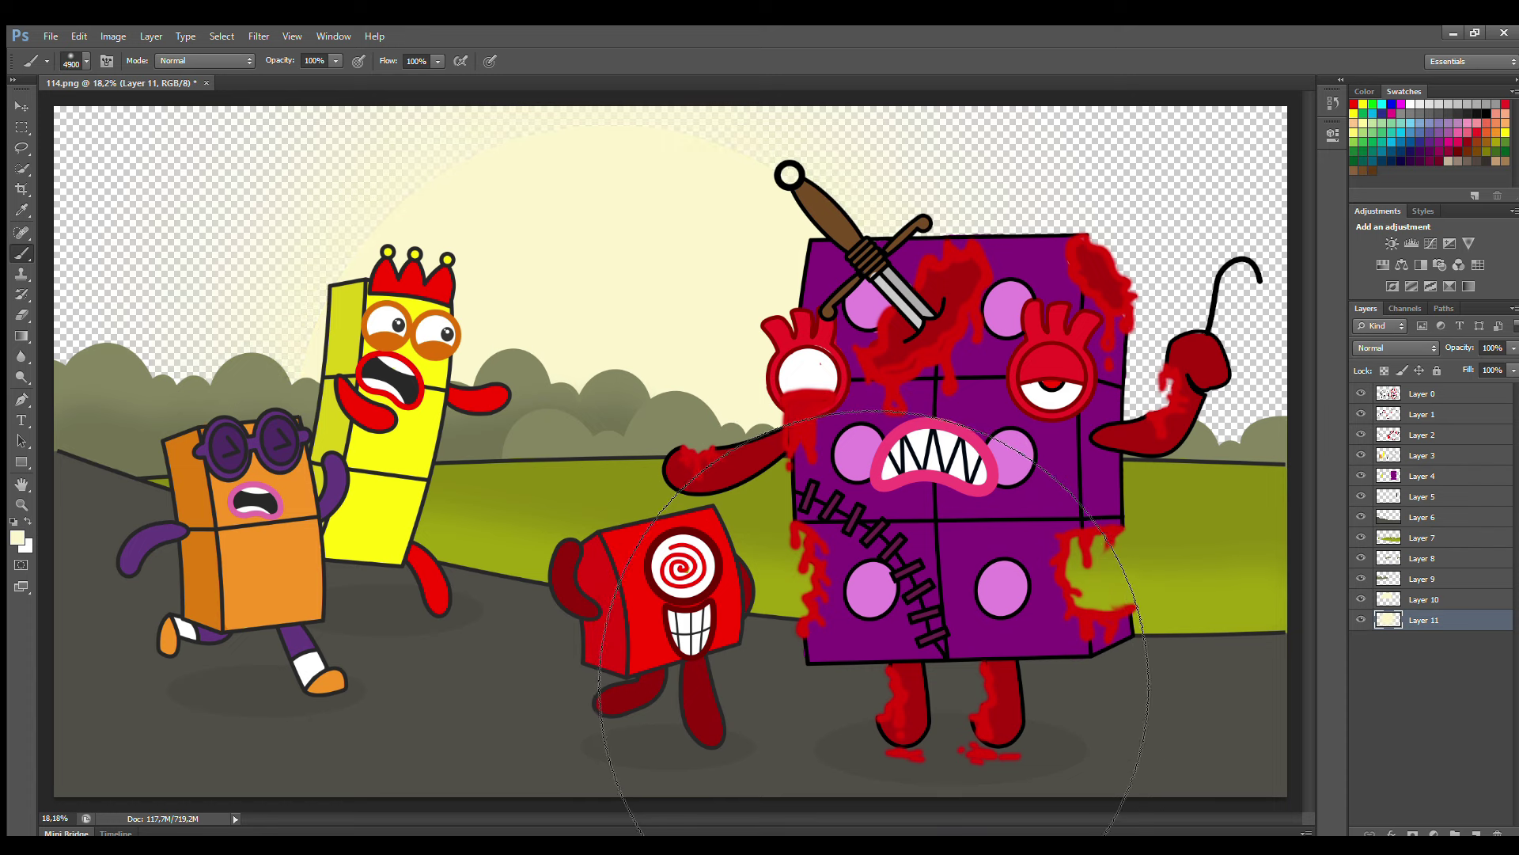
Add a new layer beneath Layer 11 and fill the night sky around the moon with dark navy and violet
{"action": "key", "text": "bracketleft"}
{"action": "key", "text": "bracketleft"}
{"action": "key", "text": "bracketleft"}
{"action": "key", "text": "bracketleft"}
{"action": "key", "text": "bracketleft"}
{"action": "key", "text": "bracketleft"}
{"action": "key", "text": "bracketleft"}
{"action": "key", "text": "bracketleft"}
{"action": "key", "text": "bracketleft"}
{"action": "key", "text": "bracketleft"}
{"action": "key", "text": "bracketleft"}
{"action": "key", "text": "bracketleft"}
{"action": "key", "text": "bracketleft"}
{"action": "key", "text": "bracketleft"}
{"action": "key", "text": "bracketleft"}
{"action": "key", "text": "bracketleft"}
{"action": "key", "text": "bracketleft"}
{"action": "key", "text": "bracketleft"}
{"action": "key", "text": "bracketleft"}
{"action": "key", "text": "ctrl+shift+alt+n"}
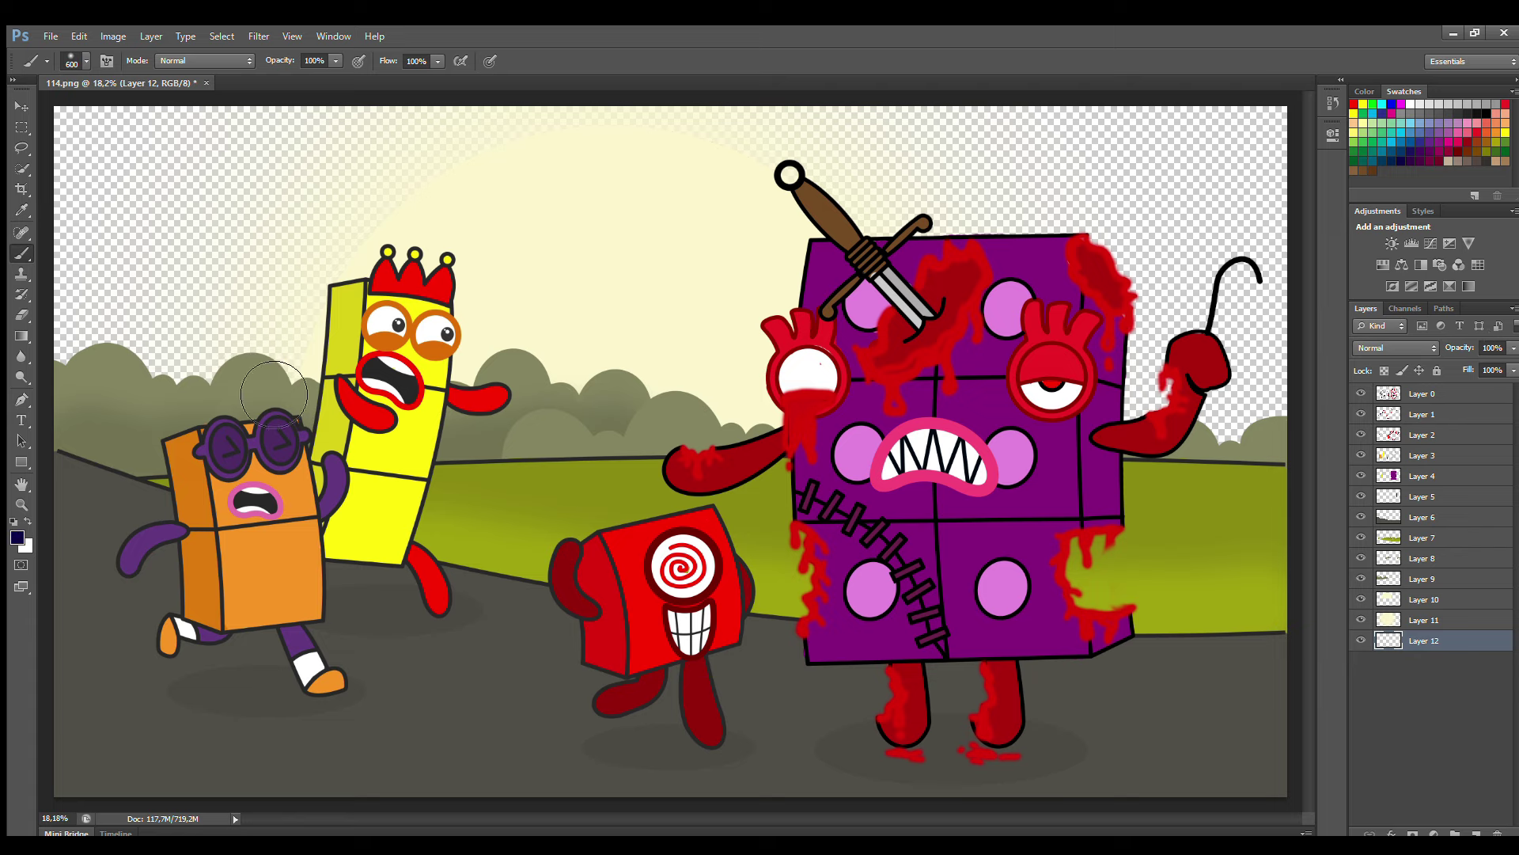
{"action": "key", "text": "i"}
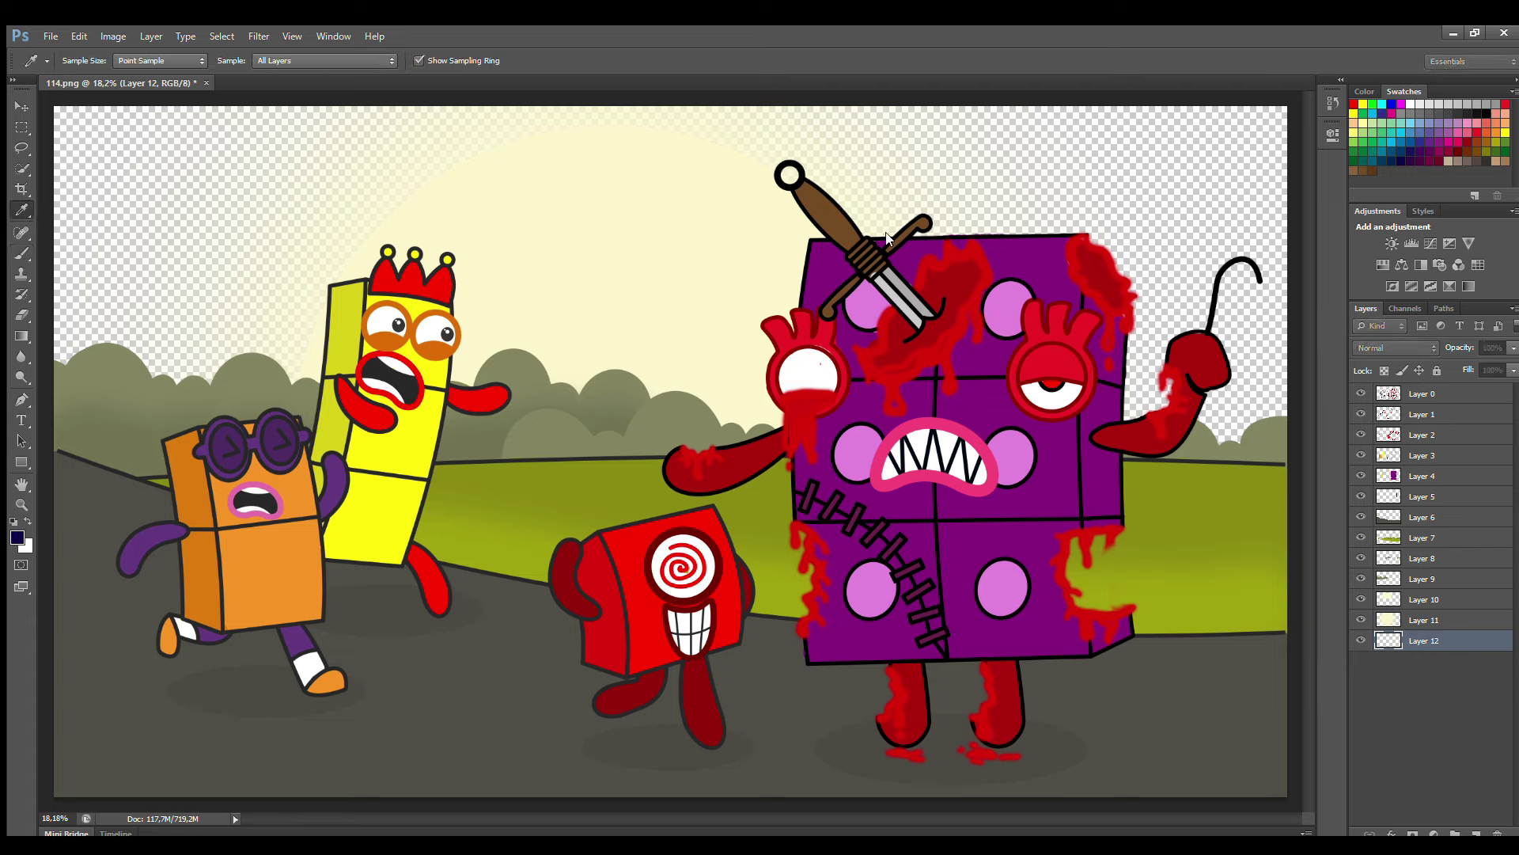
{"action": "key", "text": "b"}
{"action": "mouse_move", "coordinate": [111, 176]}
{"action": "left_mouse_down"}
{"action": "mouse_move", "coordinate": [1227, 158]}
{"action": "mouse_move", "coordinate": [396, 177]}
{"action": "mouse_move", "coordinate": [1089, 265]}
{"action": "mouse_move", "coordinate": [1235, 348]}
{"action": "mouse_move", "coordinate": [1243, 403]}
{"action": "mouse_move", "coordinate": [238, 166]}
{"action": "mouse_move", "coordinate": [115, 335]}
{"action": "mouse_move", "coordinate": [1232, 180]}
{"action": "mouse_move", "coordinate": [123, 192]}
{"action": "left_mouse_up"}
{"action": "key", "text": "i"}
{"action": "key", "text": "b"}
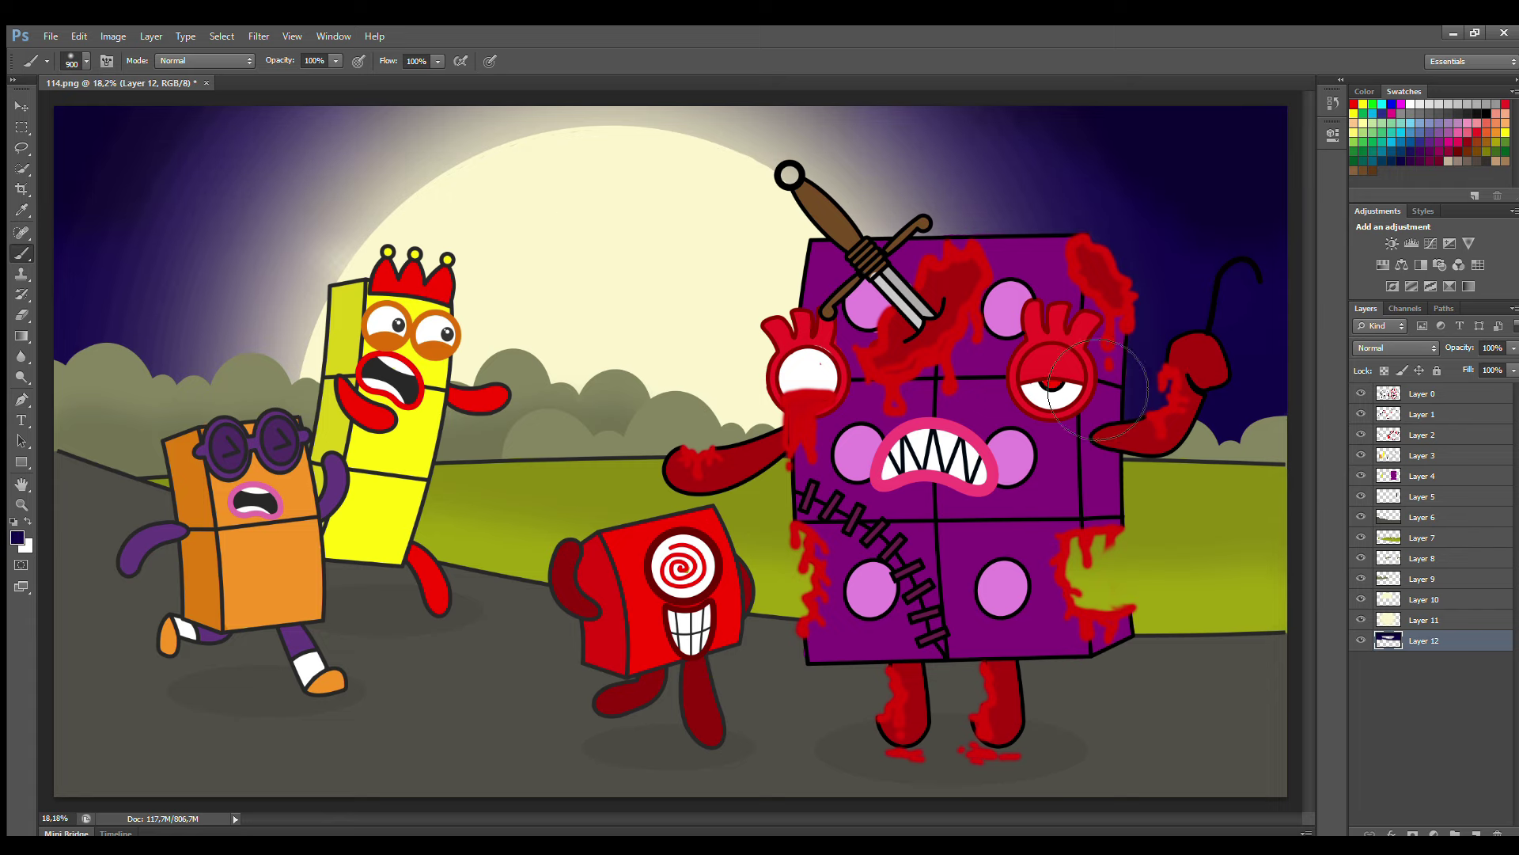
On Layer 0, dot small and larger glowing white stars across the night sky with a soft brush
{"action": "left_click", "coordinate": [1424, 393]}
{"action": "left_click", "coordinate": [1410, 104]}
{"action": "key", "text": "bracketleft"}
{"action": "key", "text": "bracketleft"}
{"action": "key", "text": "bracketleft"}
{"action": "key", "text": "bracketleft"}
{"action": "key", "text": "bracketleft"}
{"action": "key", "text": "bracketleft"}
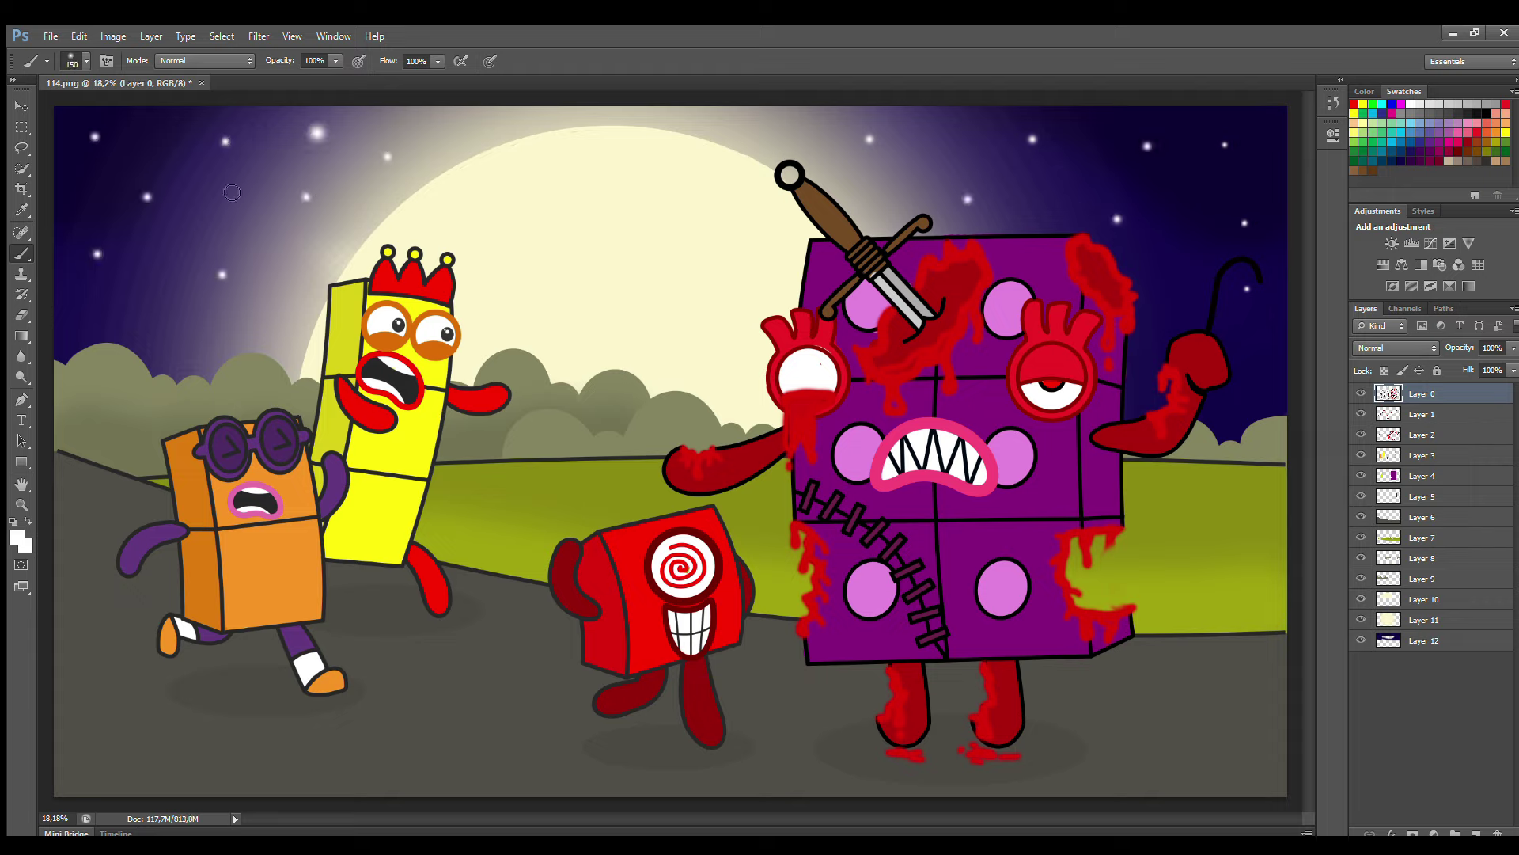
{"action": "left_click", "coordinate": [756, 125]}
{"action": "left_click", "coordinate": [1050, 203]}
{"action": "left_click", "coordinate": [1178, 251]}
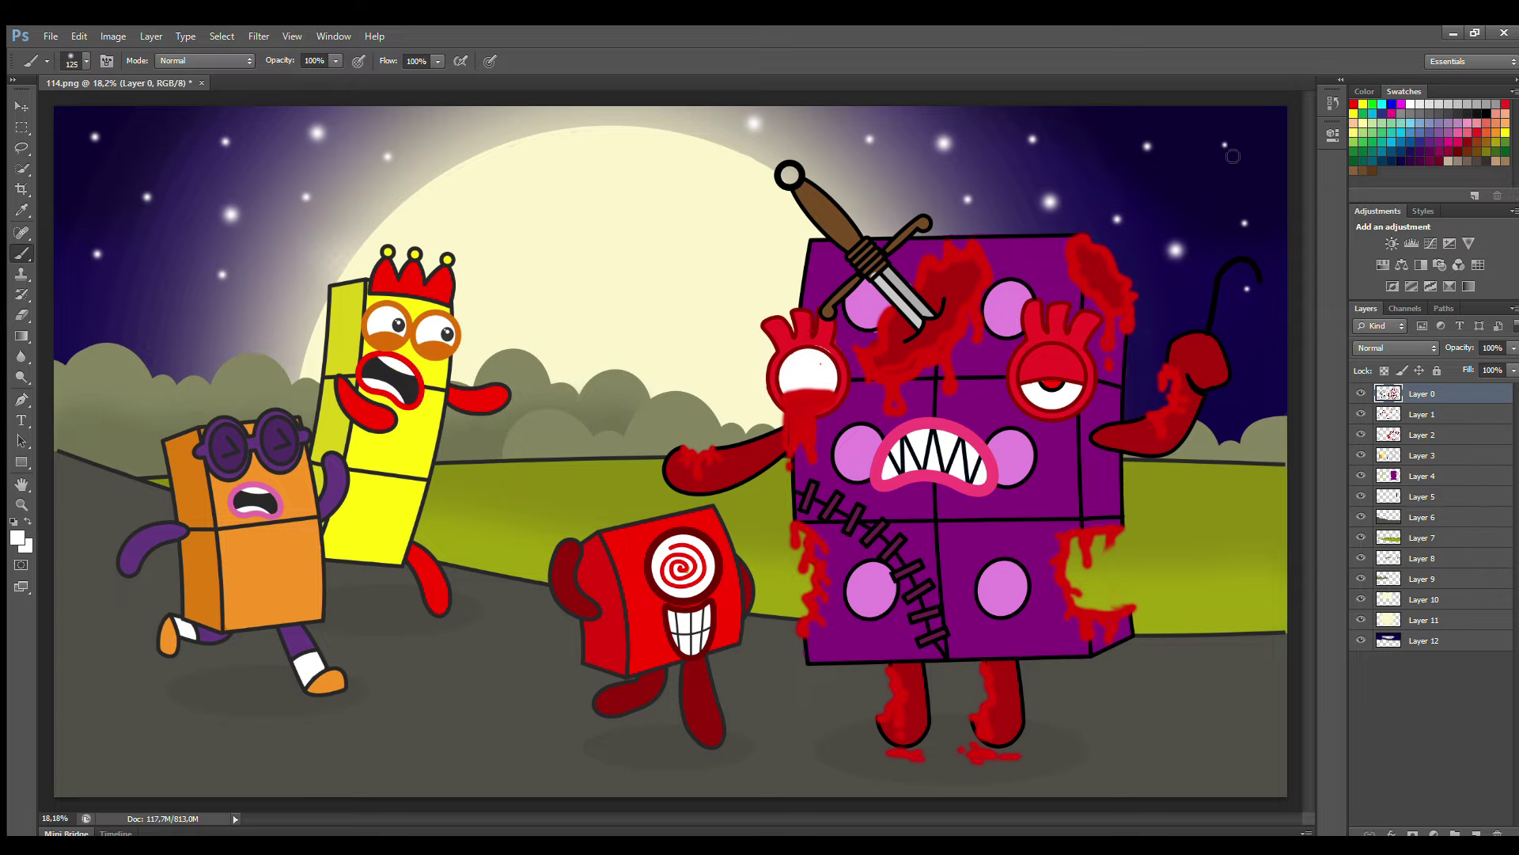